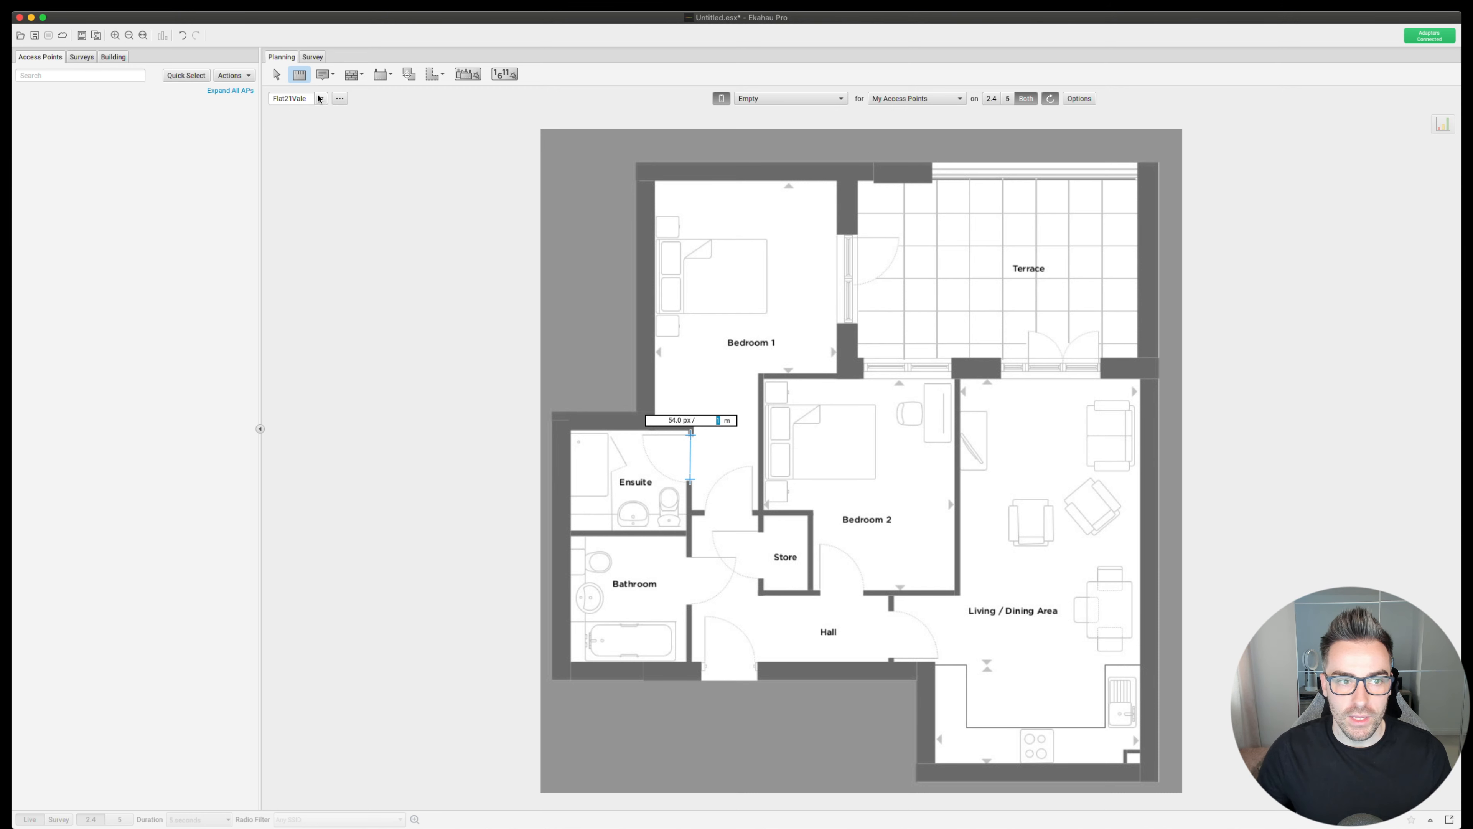
- Select the Wall tool so Wall, Dry (3.0dB) becomes the current wall material
left_click(351, 75)
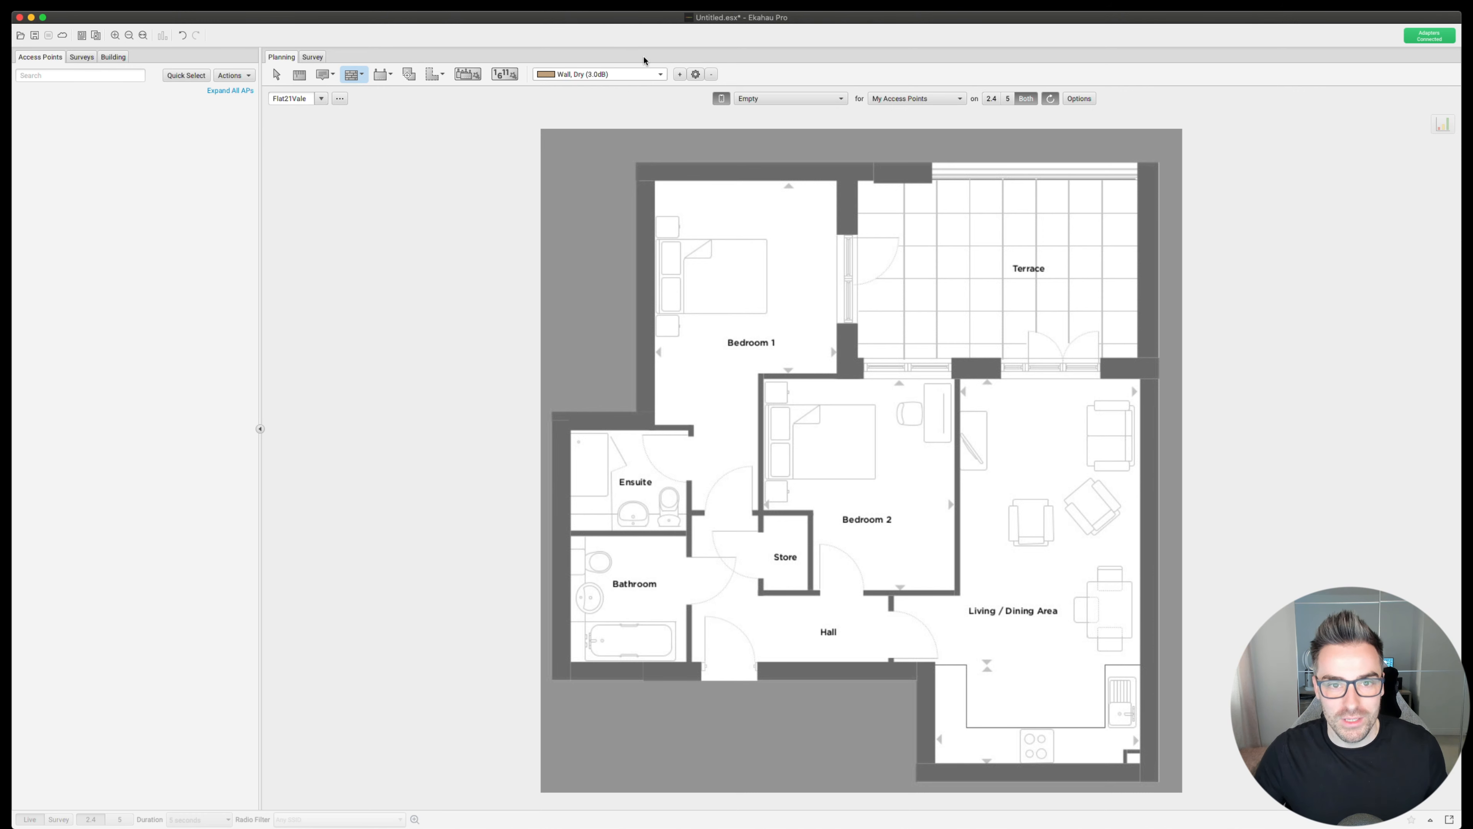
- Change the Wall, Dry (3.0dB) material's colour from tan to bright green
left_click(695, 74)
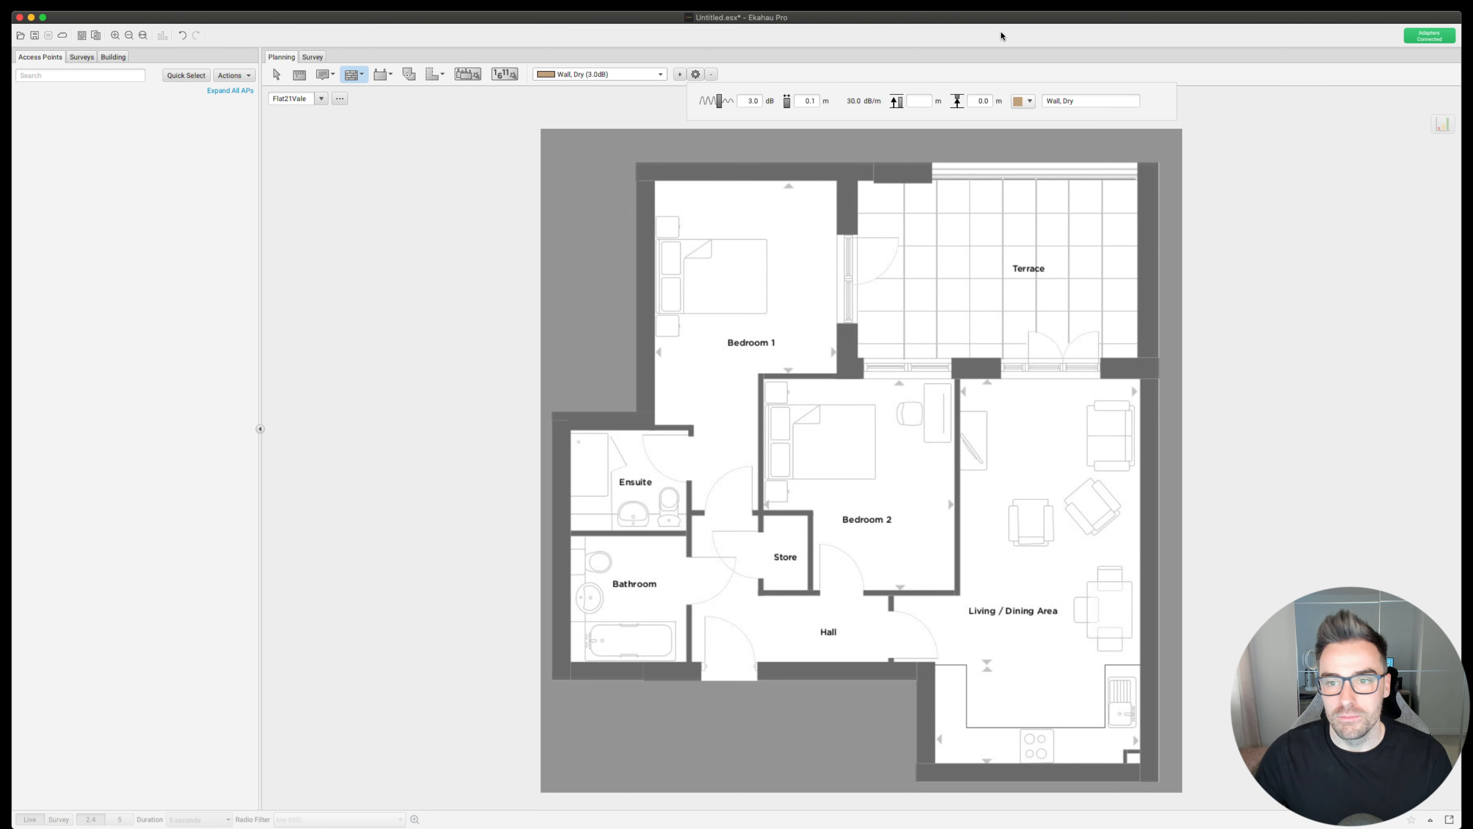
left_click(1024, 102)
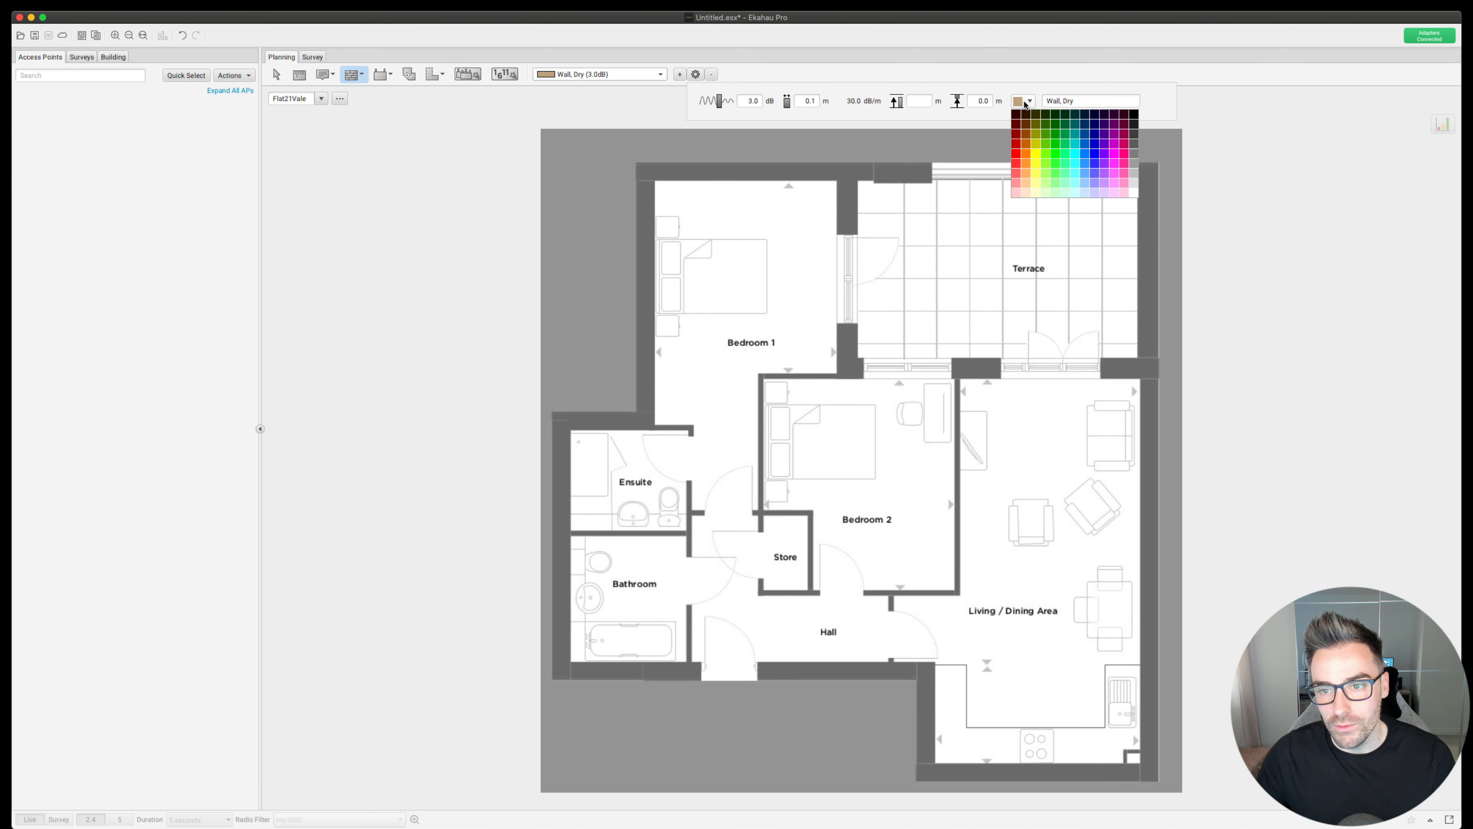
left_click(1056, 153)
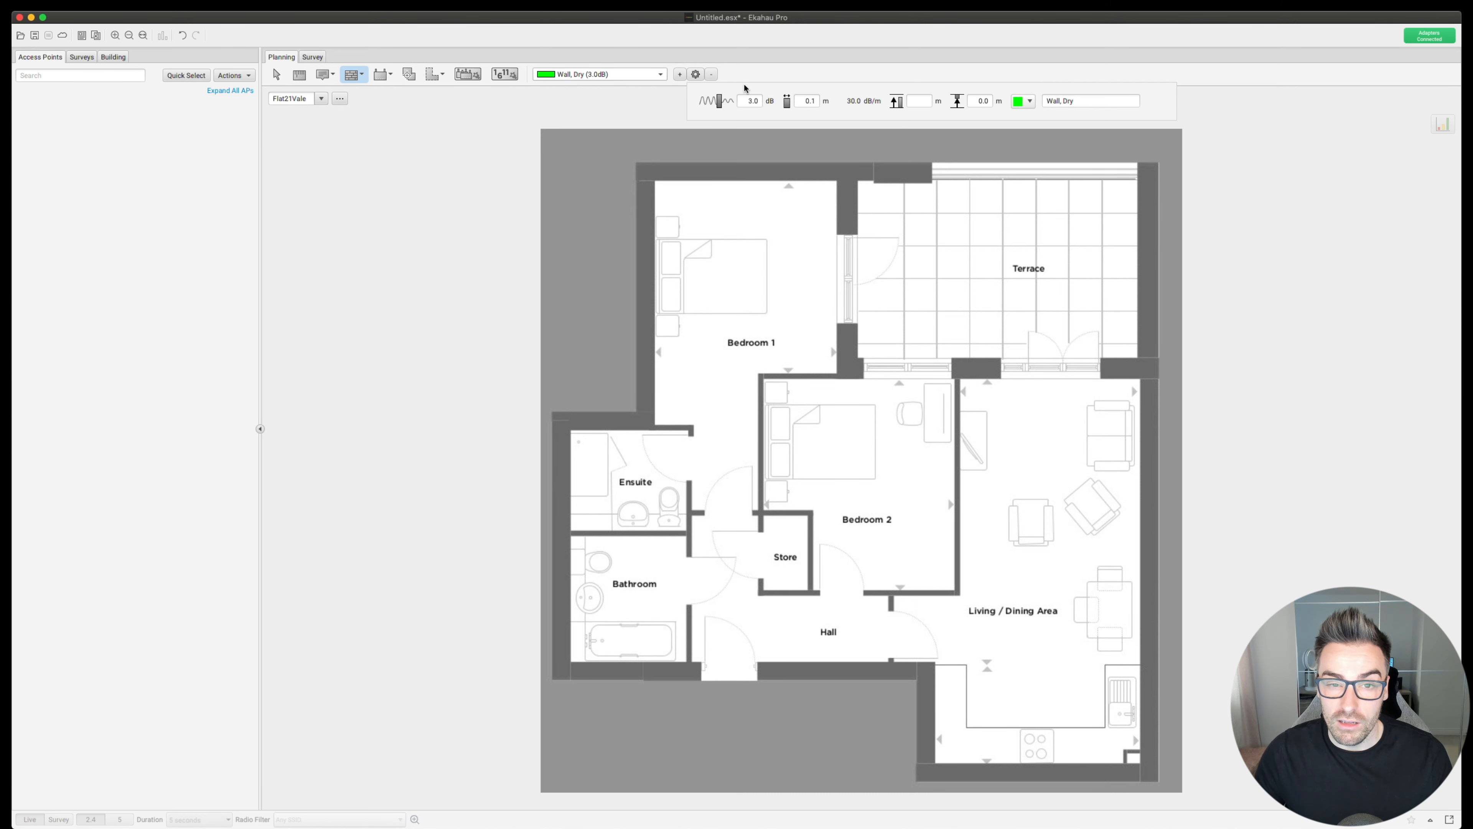
left_click(659, 75)
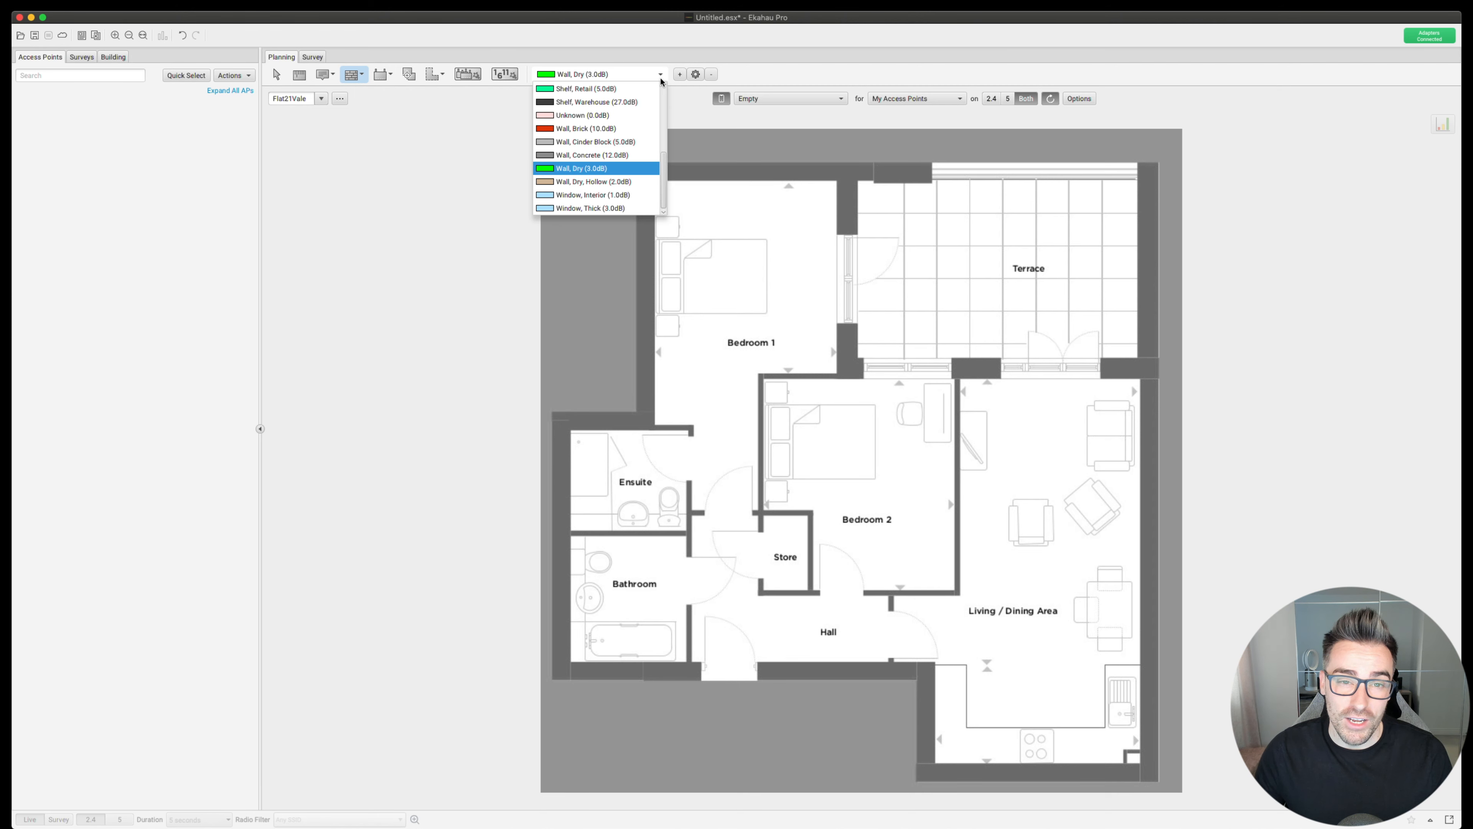
- Make Wall, Concrete (12.0dB) the current wall material and colour it magenta
left_click(585, 155)
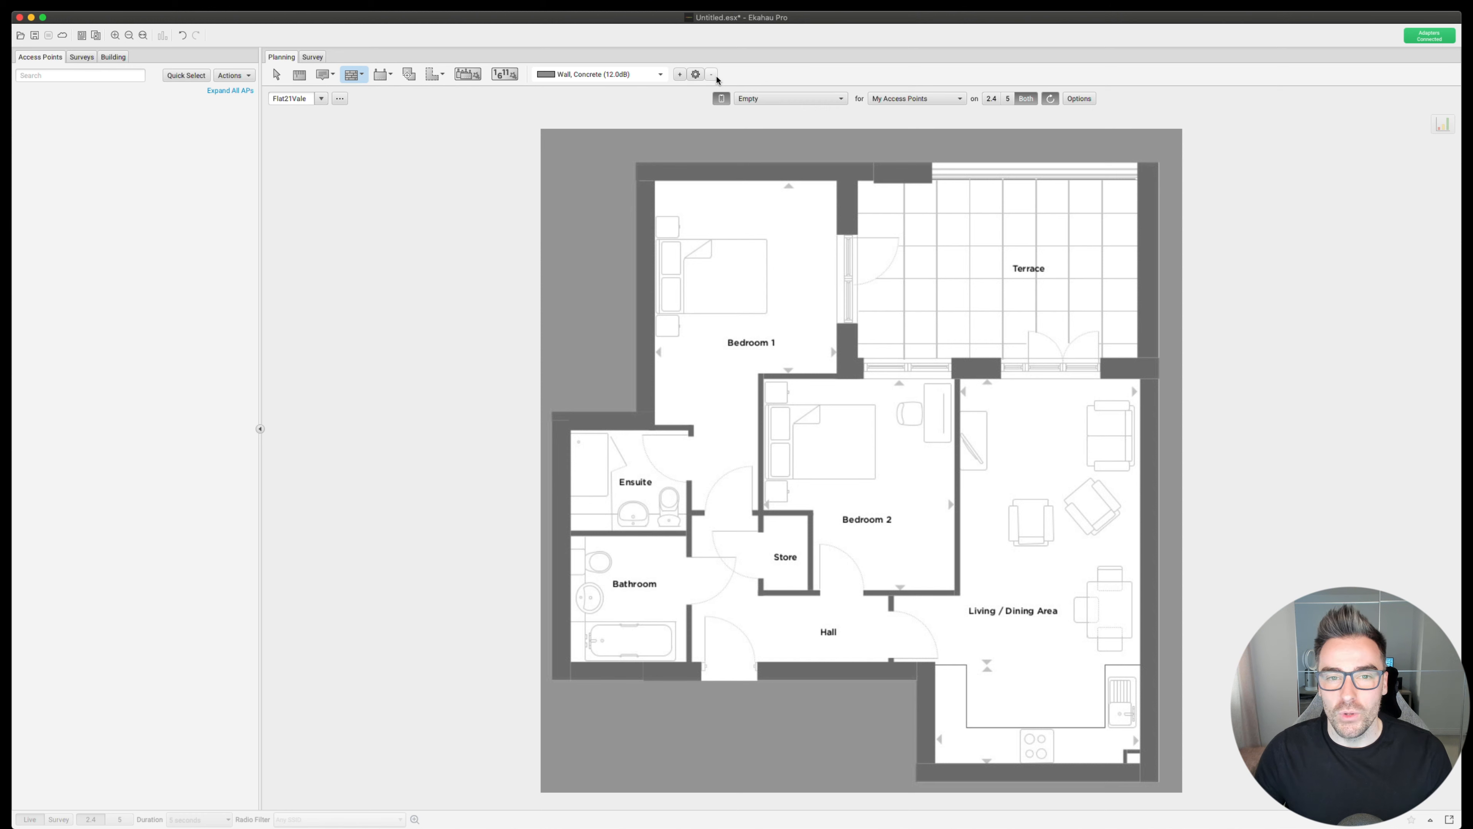
left_click(696, 75)
left_click(1020, 103)
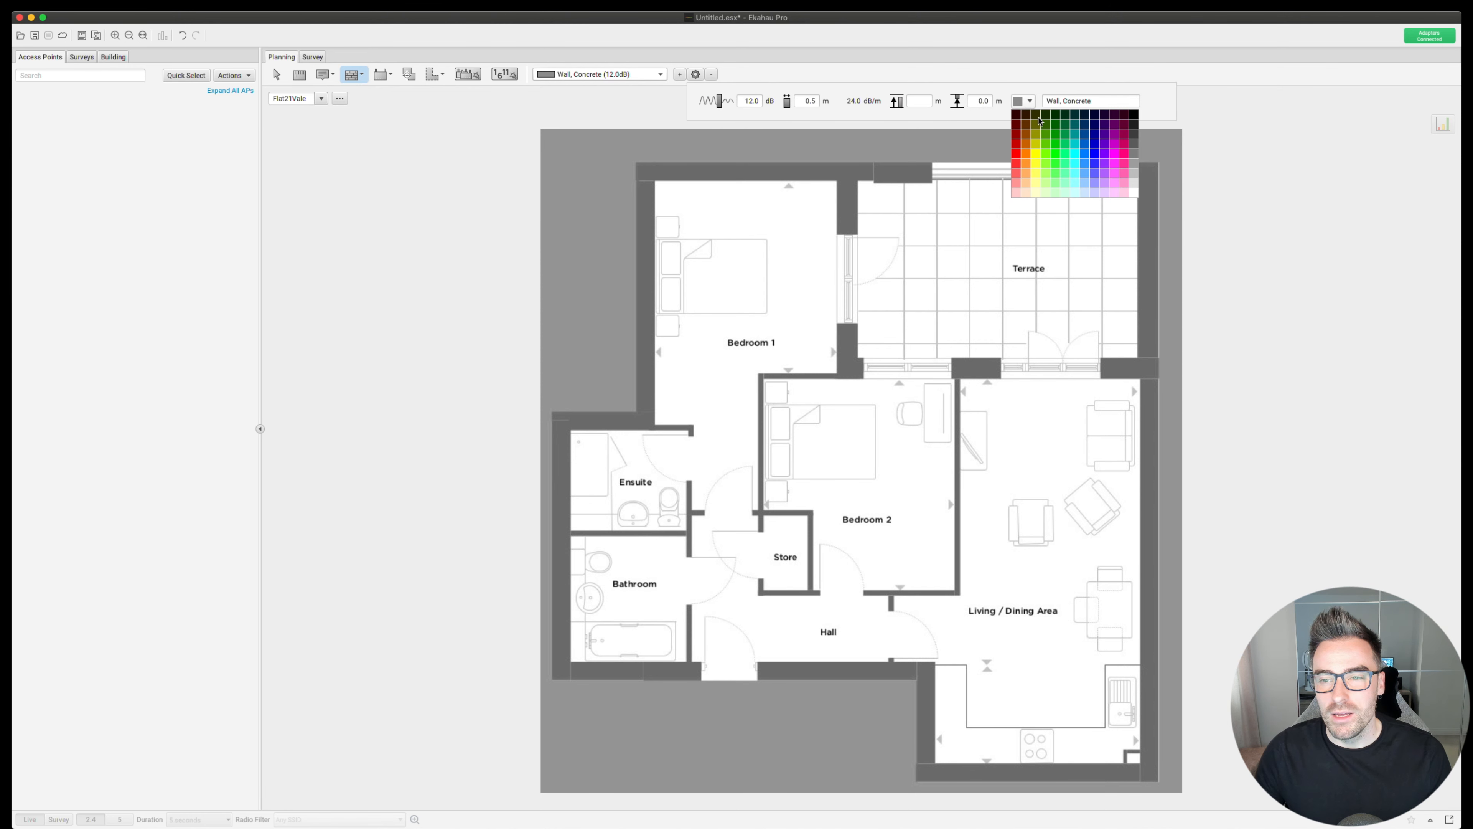
left_click(1116, 168)
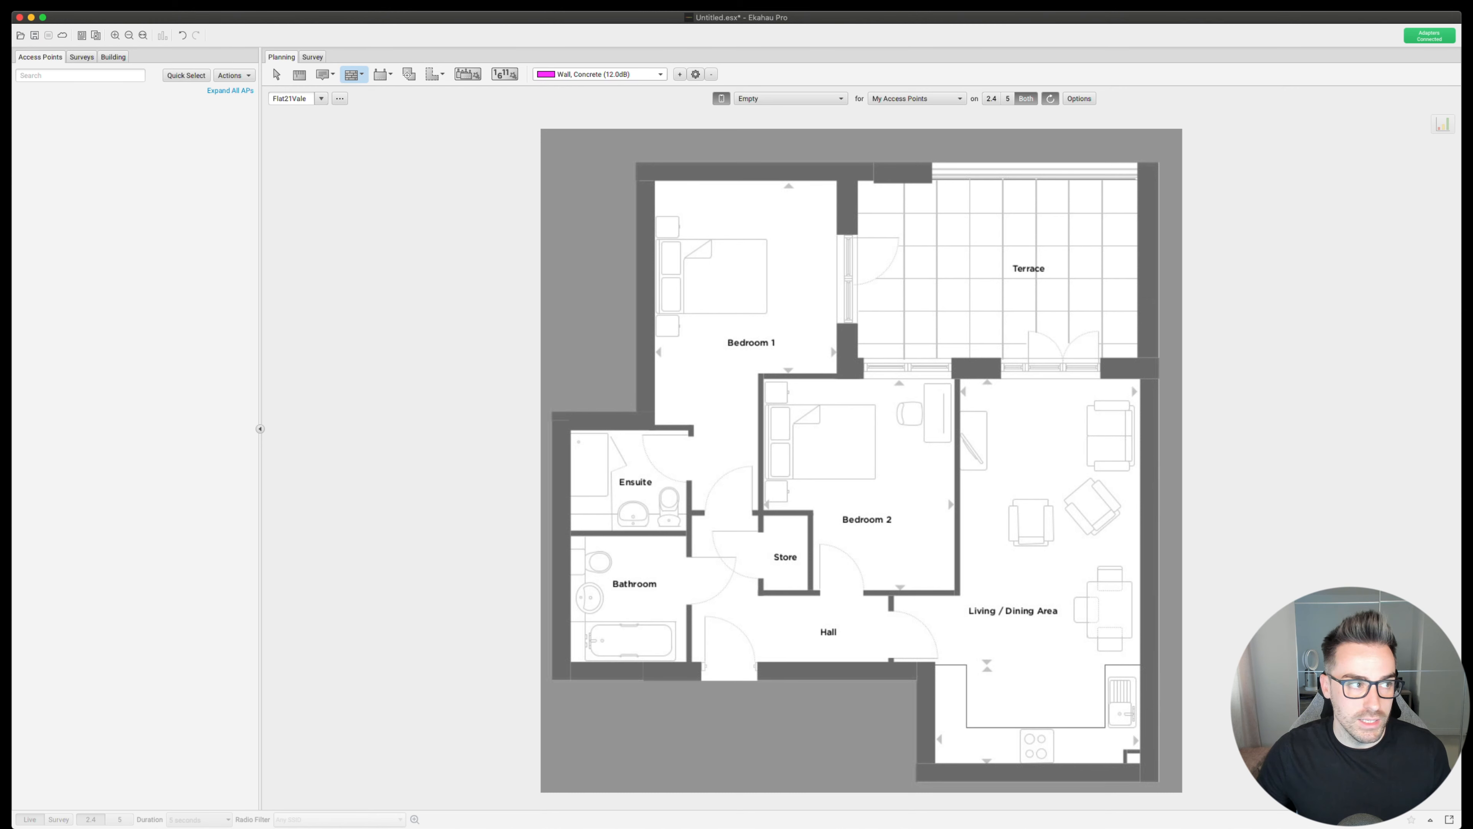
left_click(101, 210)
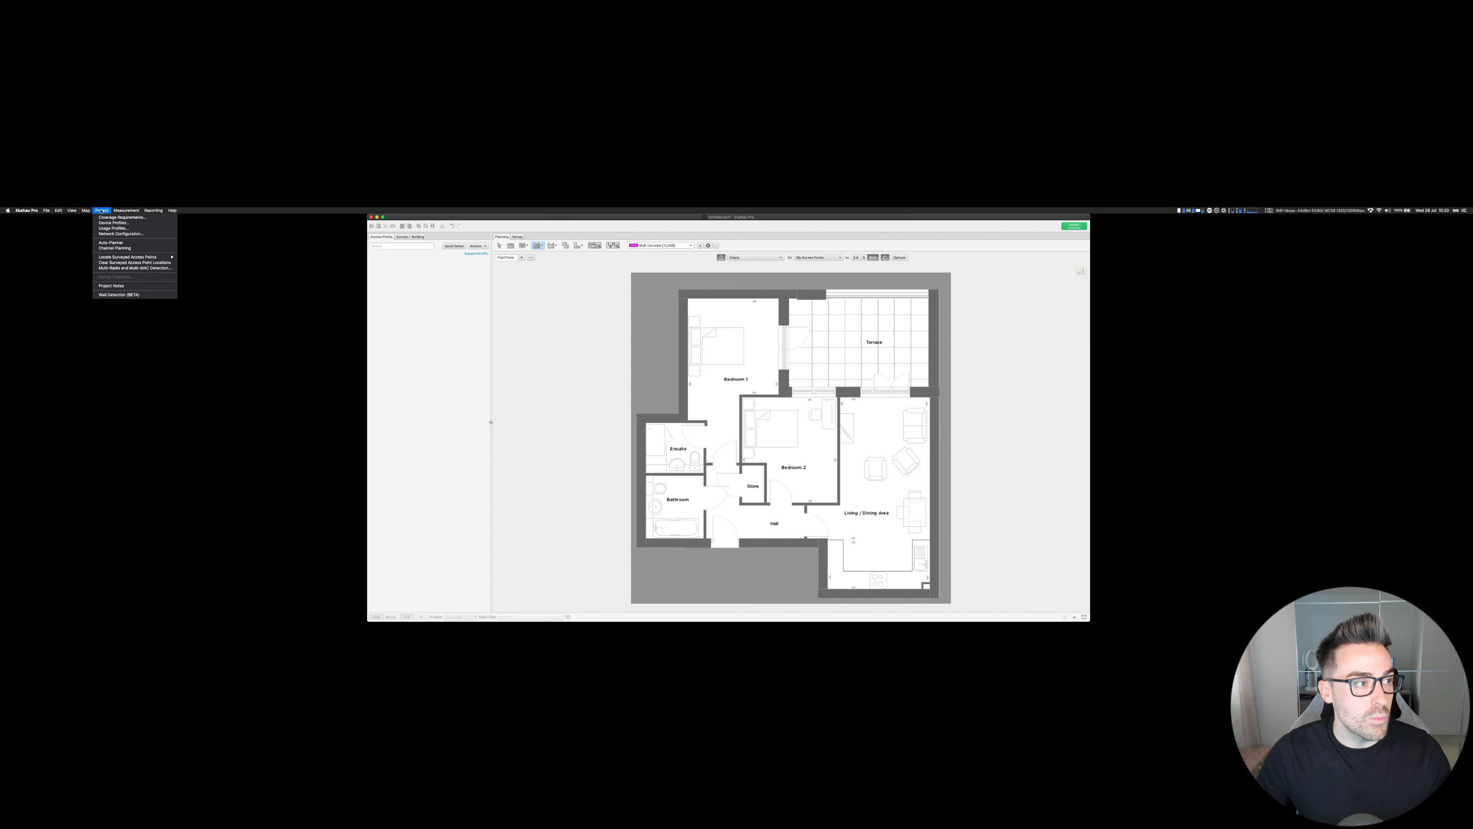
- Add a new device profile named 'iPhone x'
left_click(136, 225)
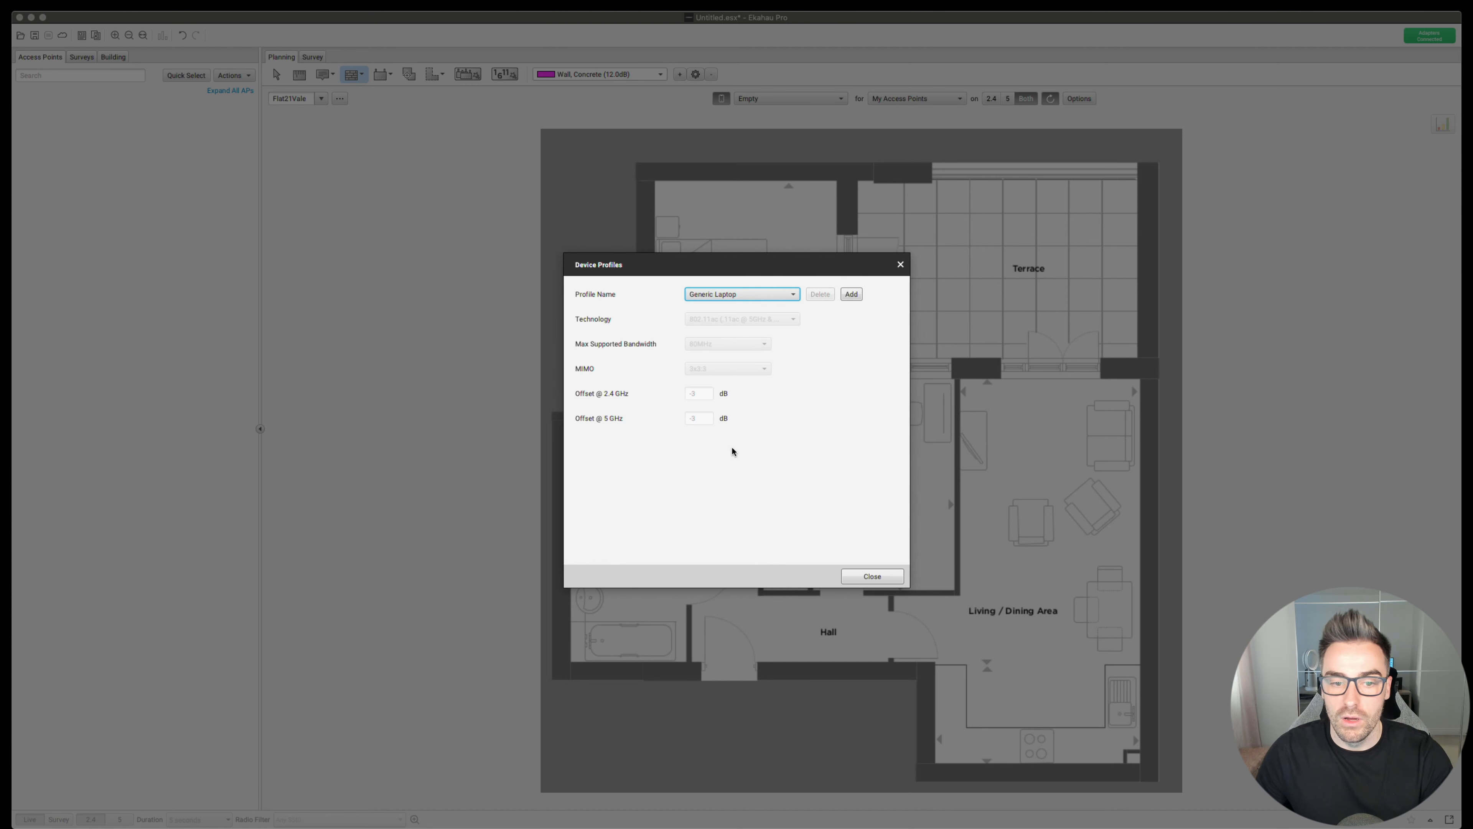
left_click(851, 295)
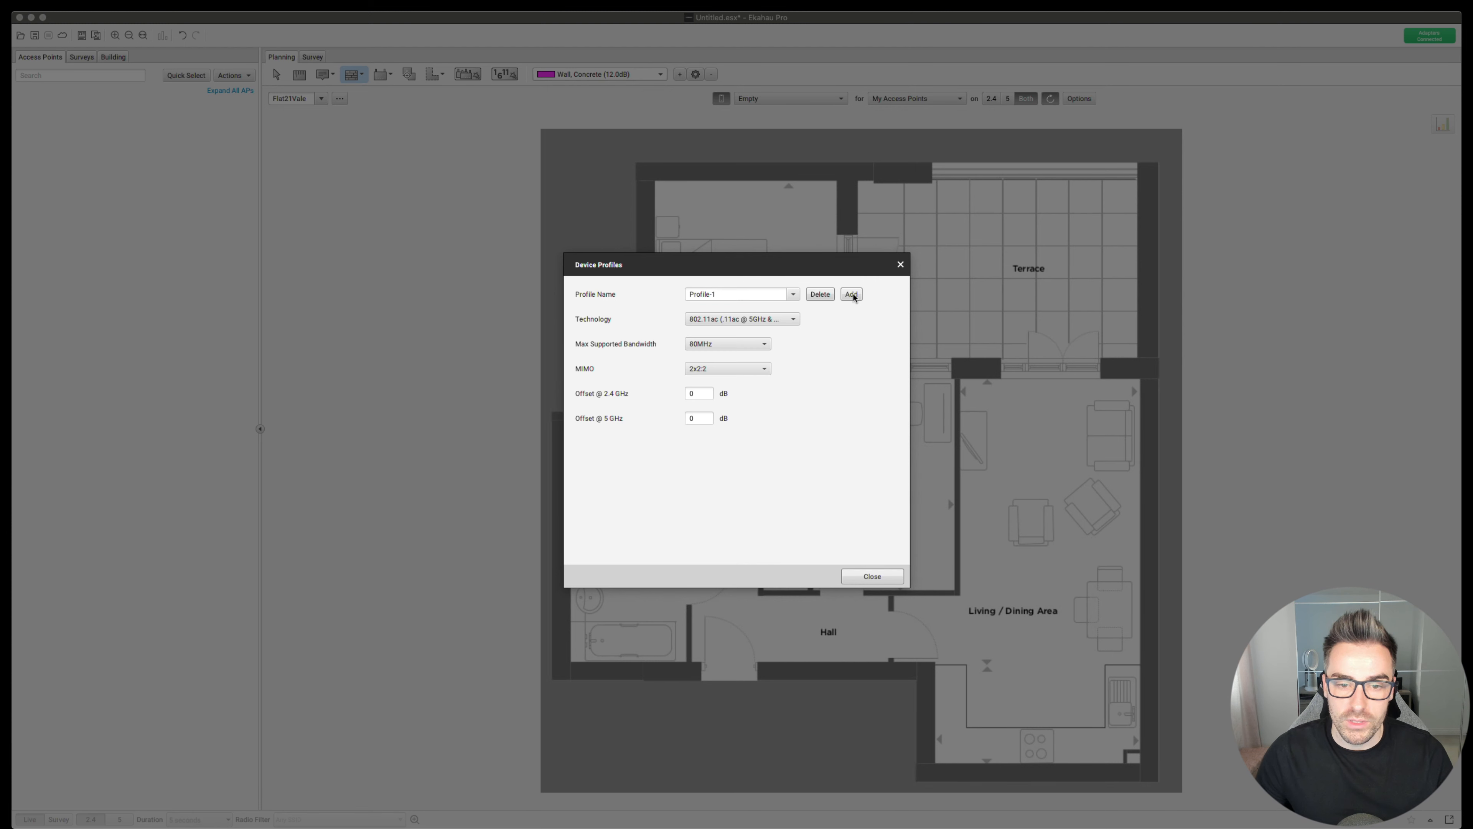
double_click(730, 293)
key("BackSpace")
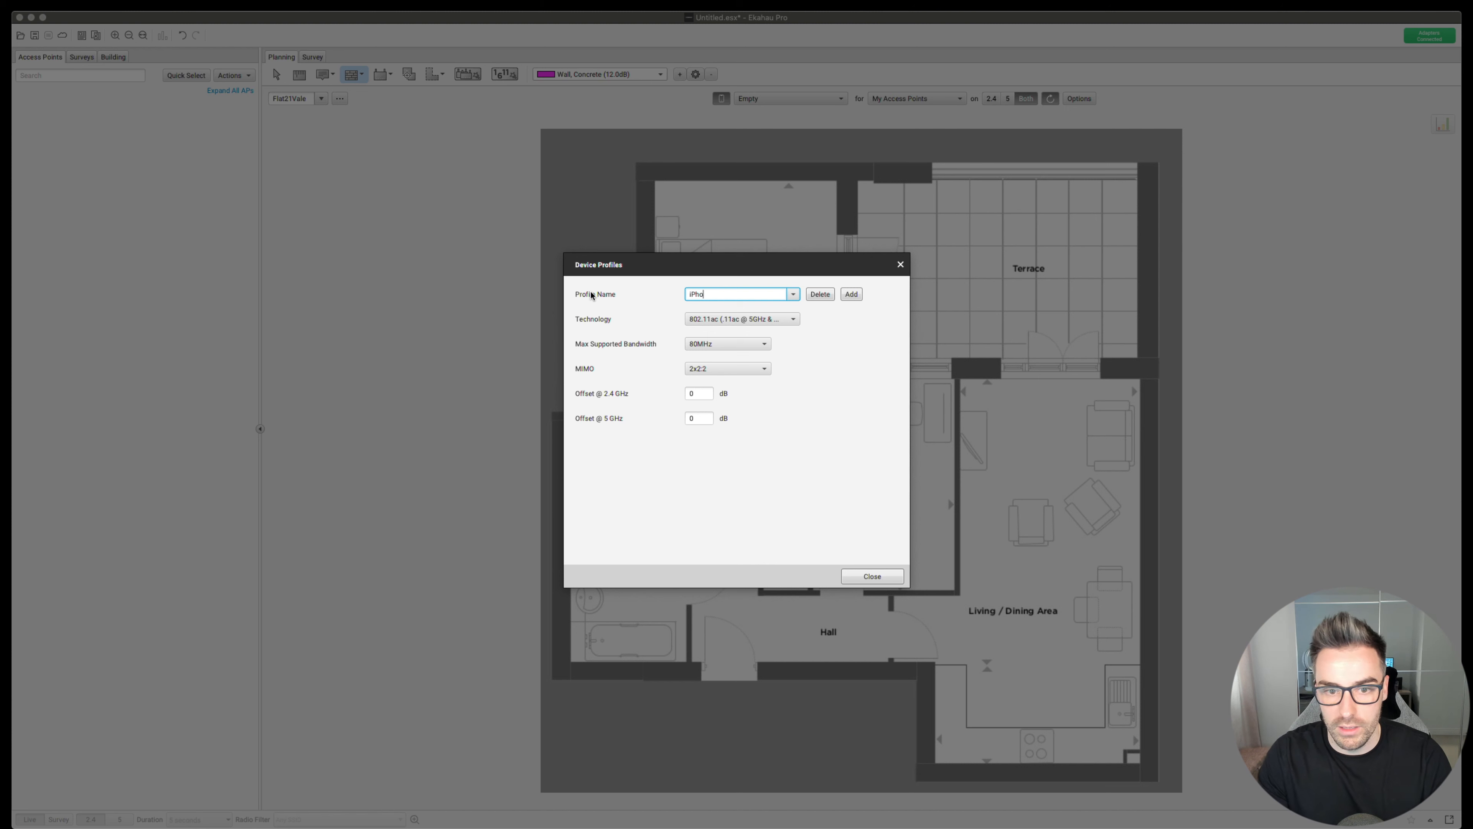
type("iPhone x")
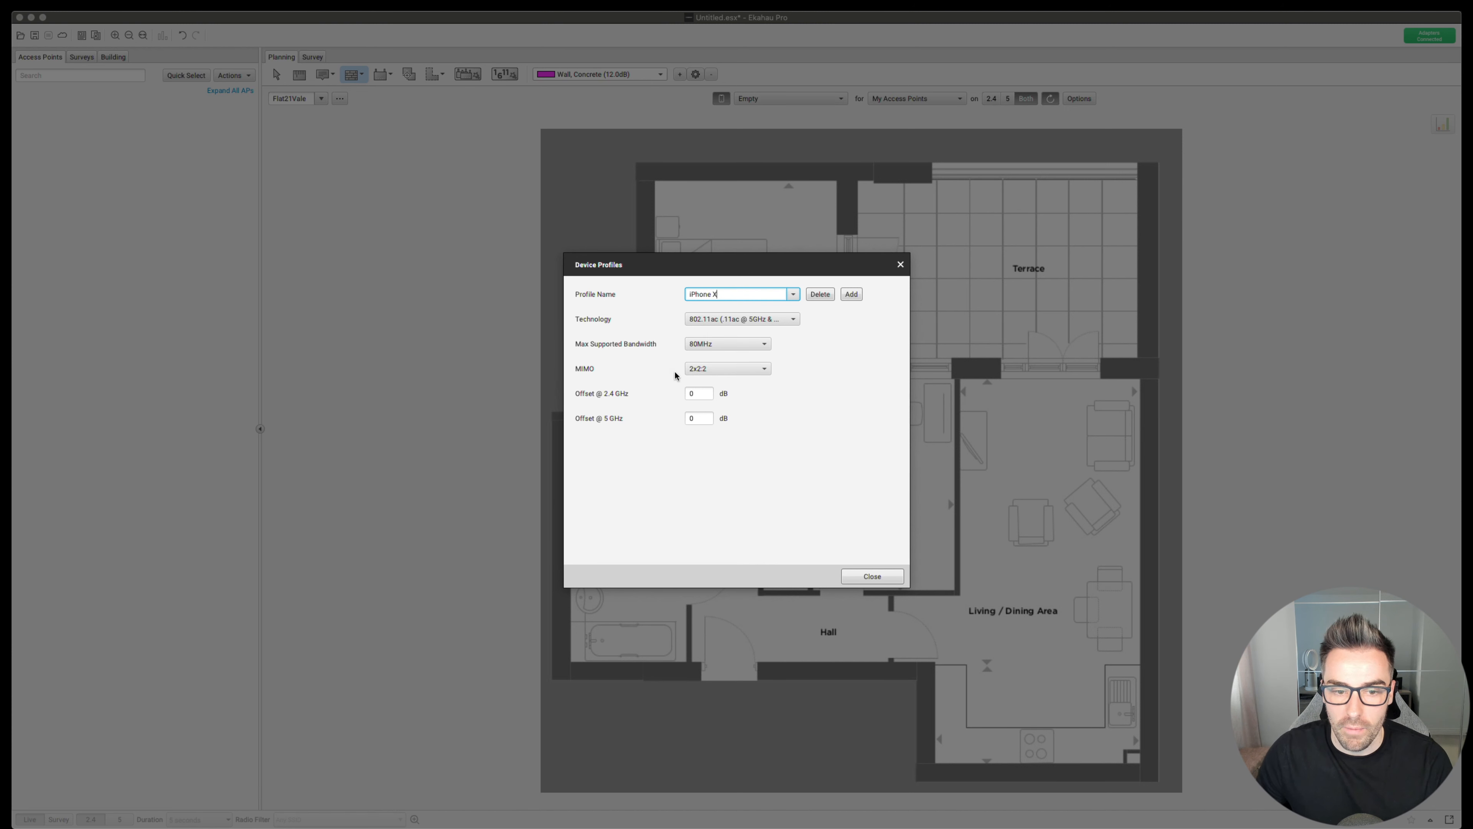
- Set the iPhone X offsets to 3 dB at 2.4 GHz and -5 dB at 5 GHz
left_click(706, 400)
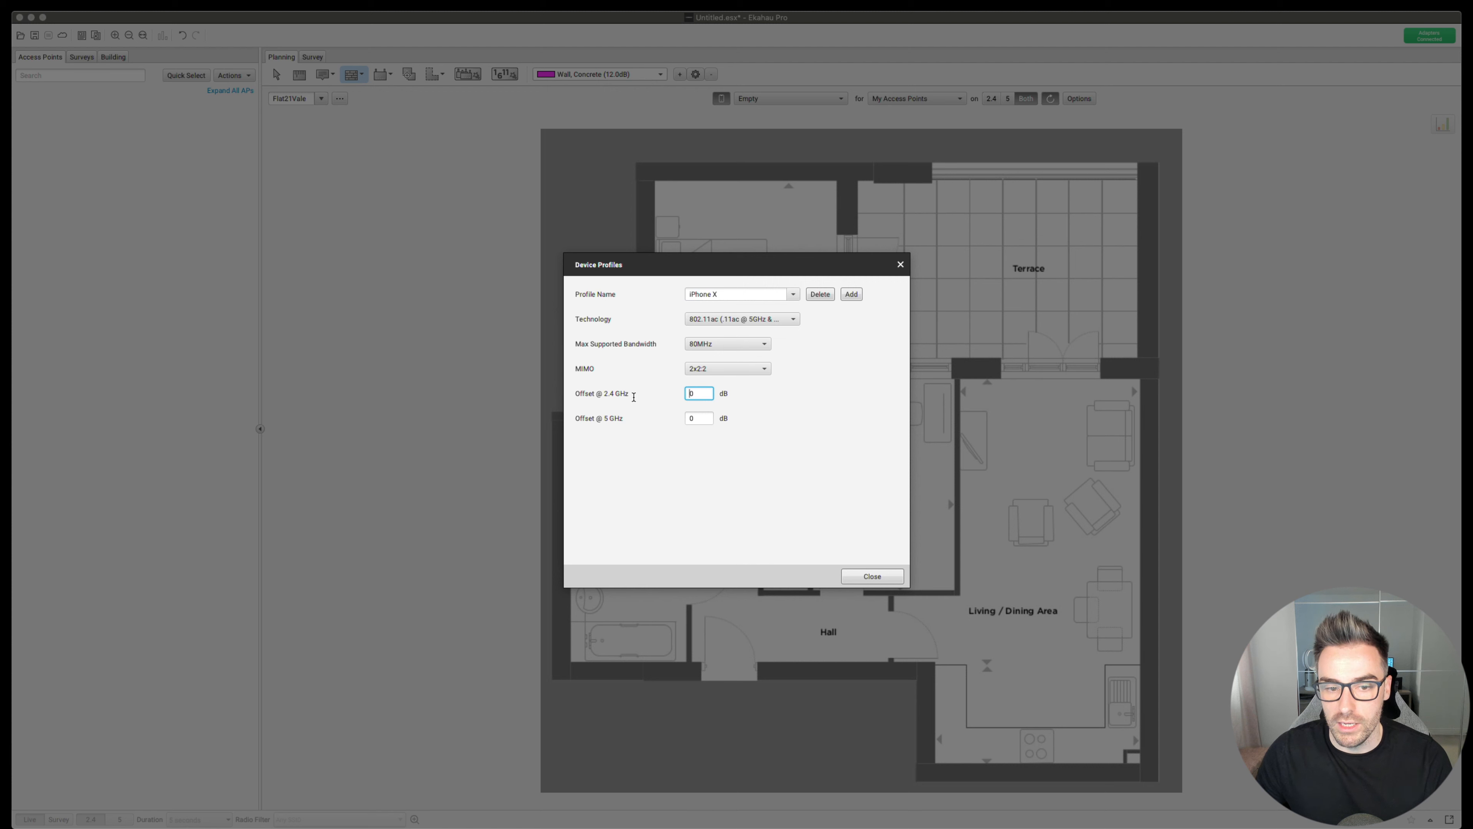
left_click(691, 394)
double_click(686, 394)
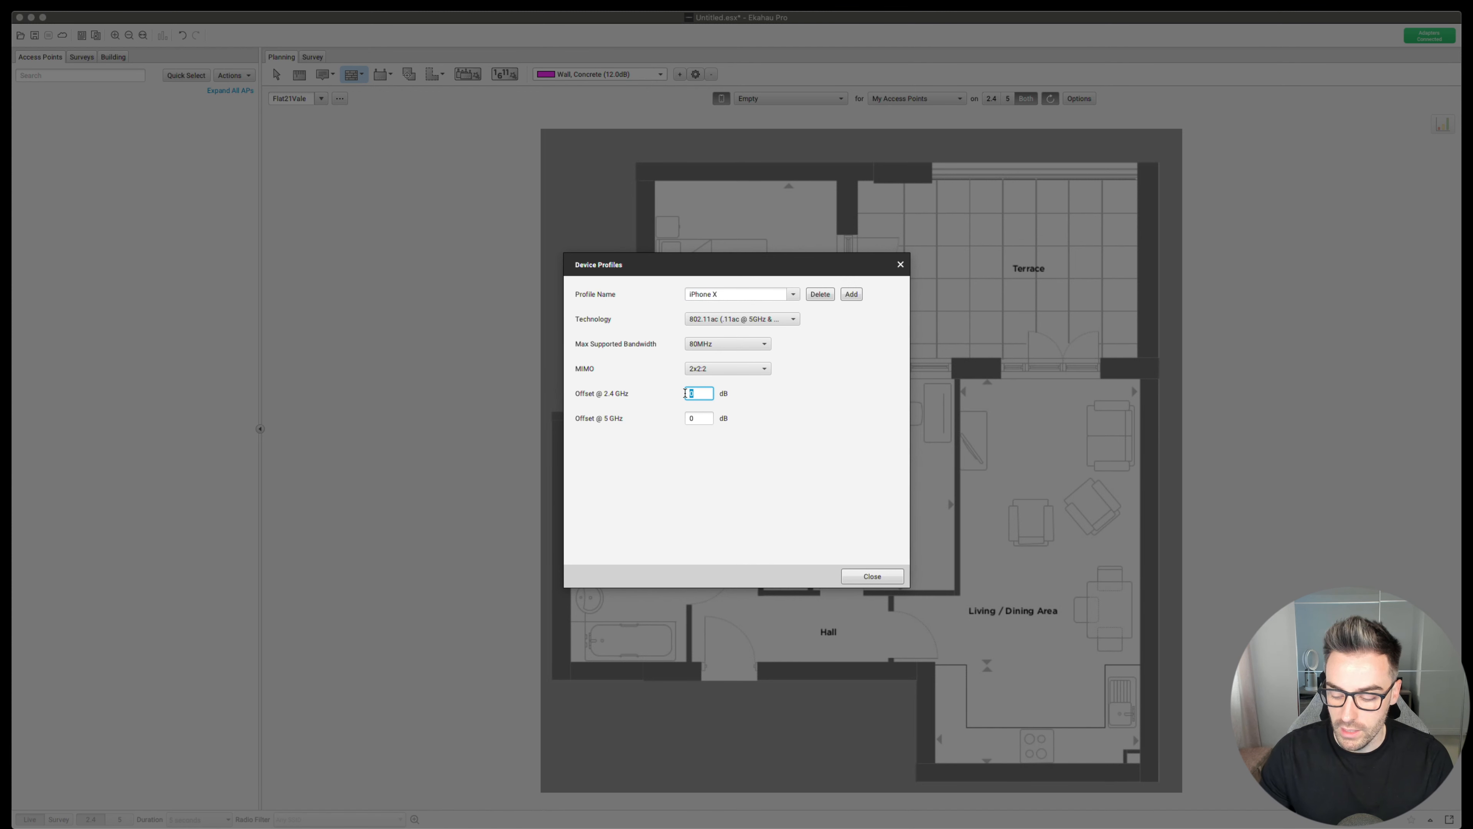
type("3")
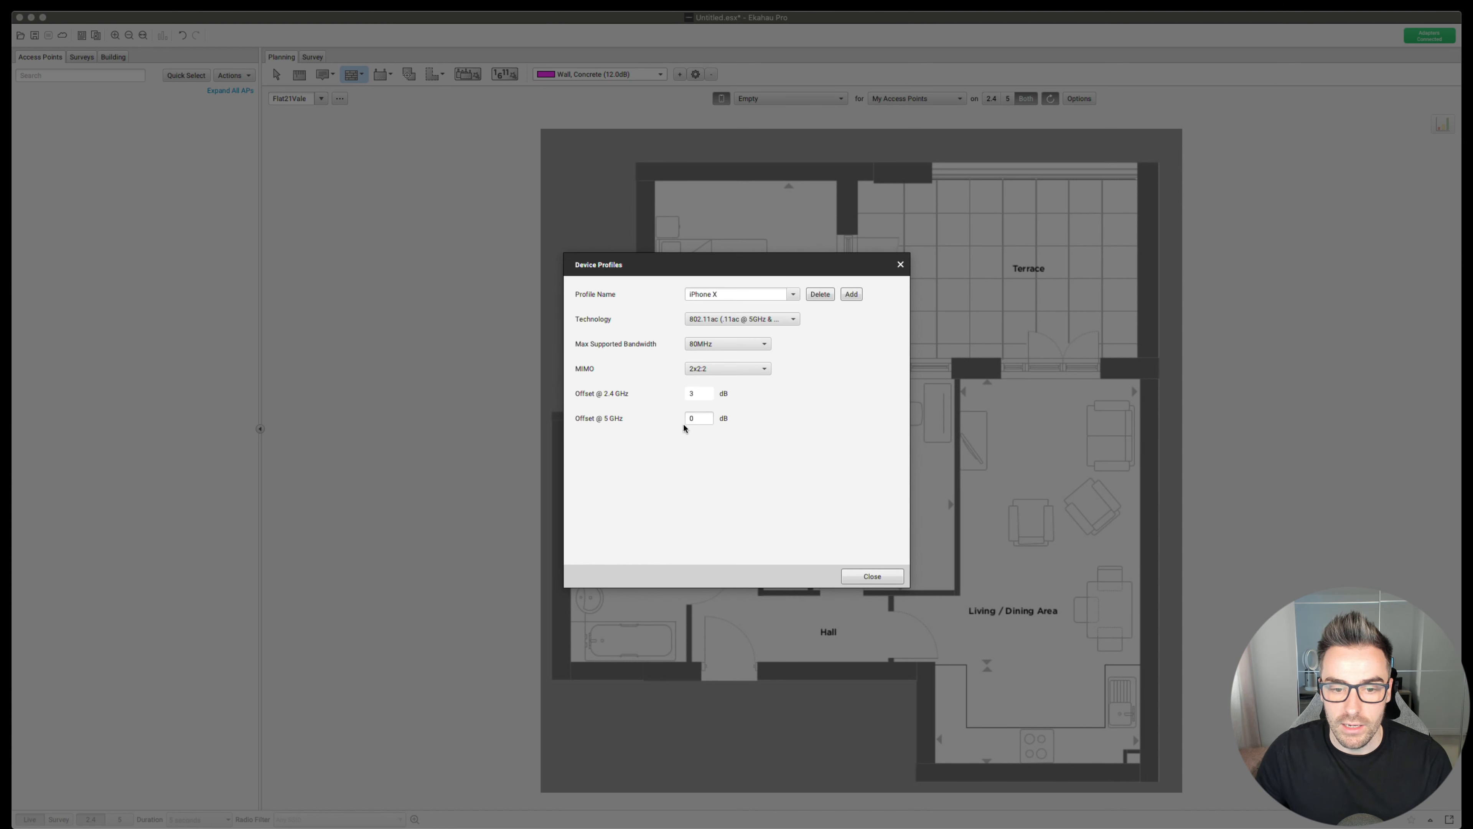
double_click(701, 419)
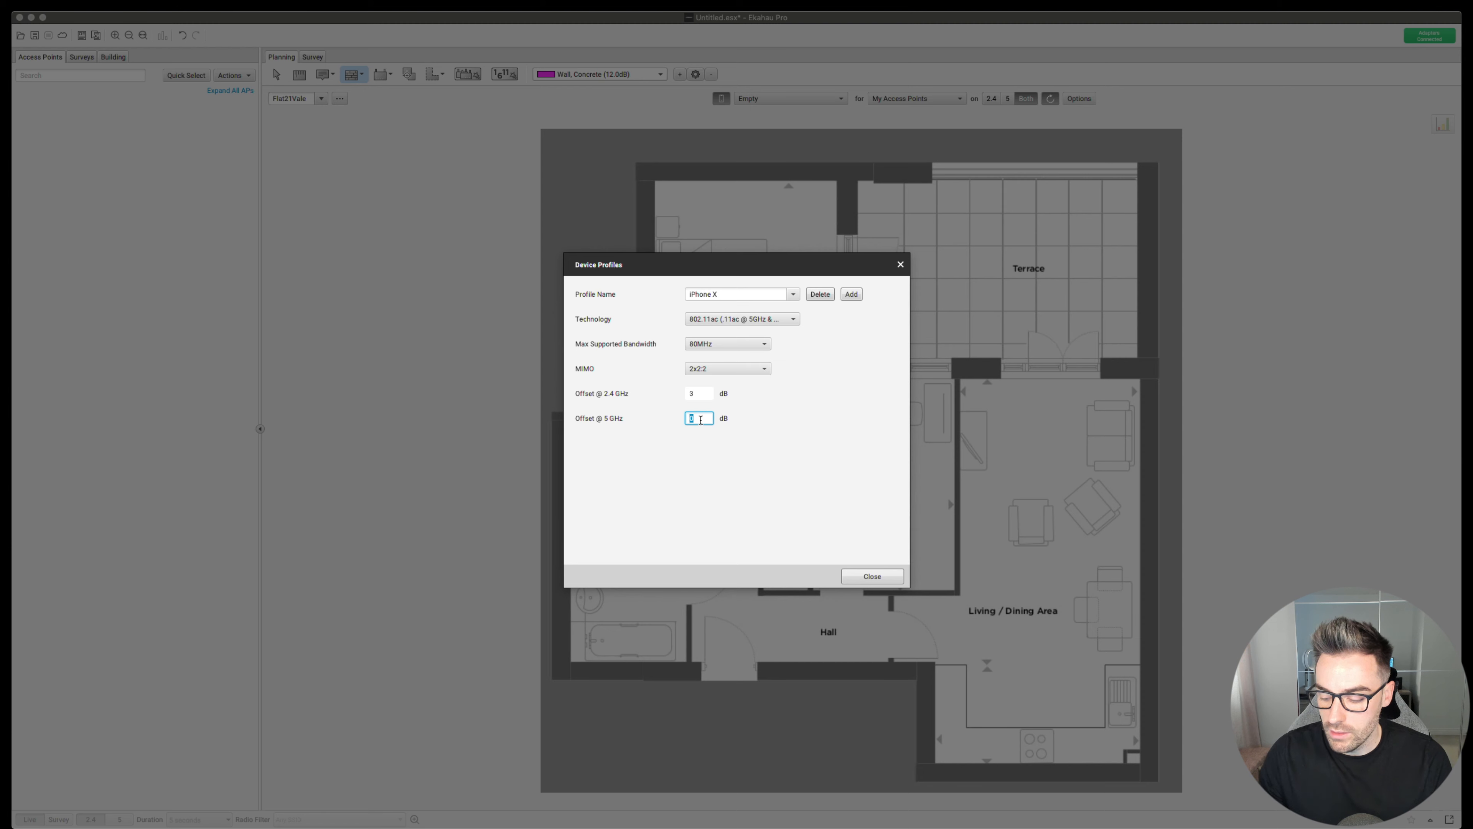
key("BackSpace")
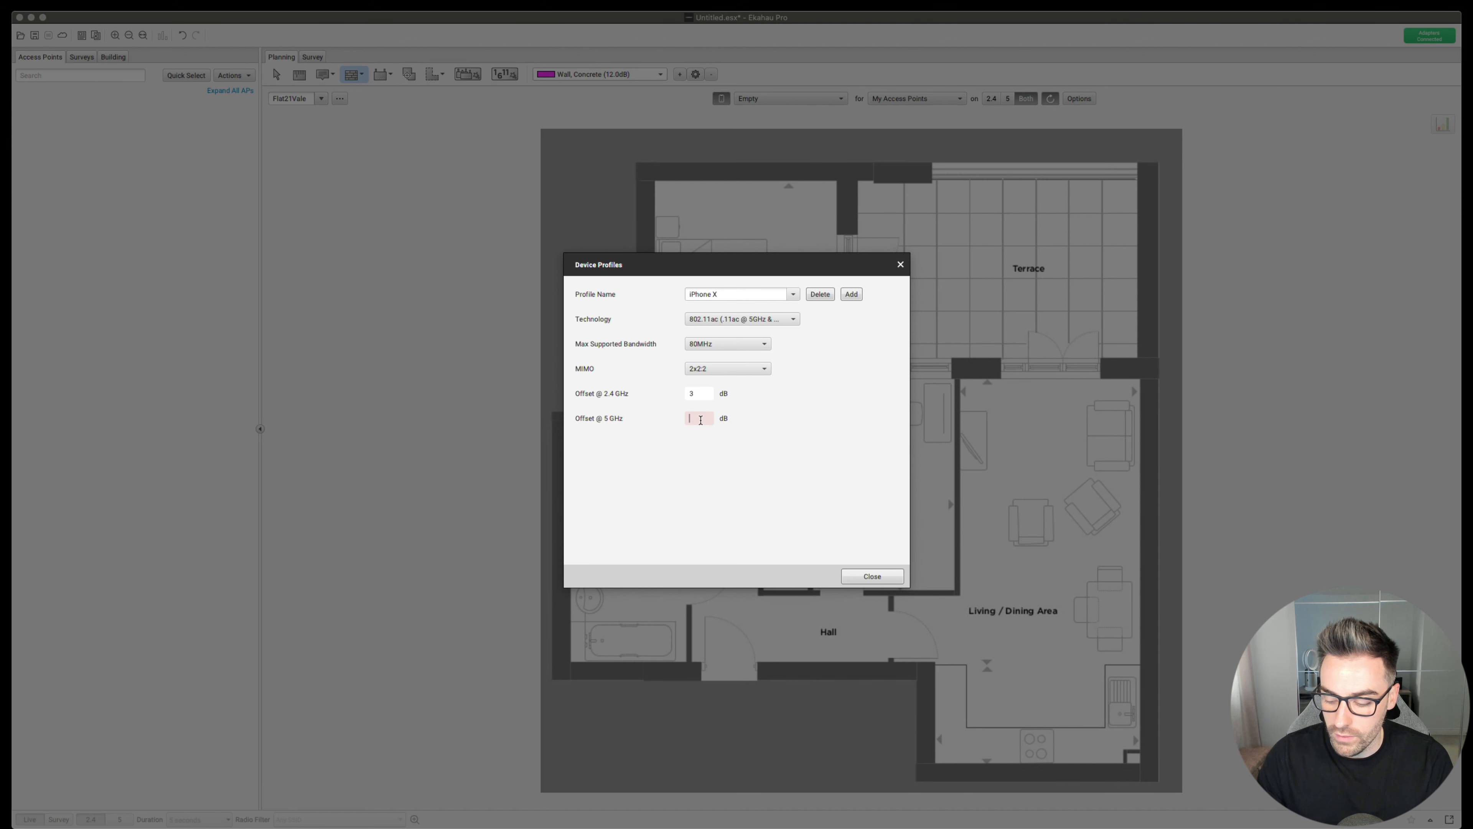
type("-5")
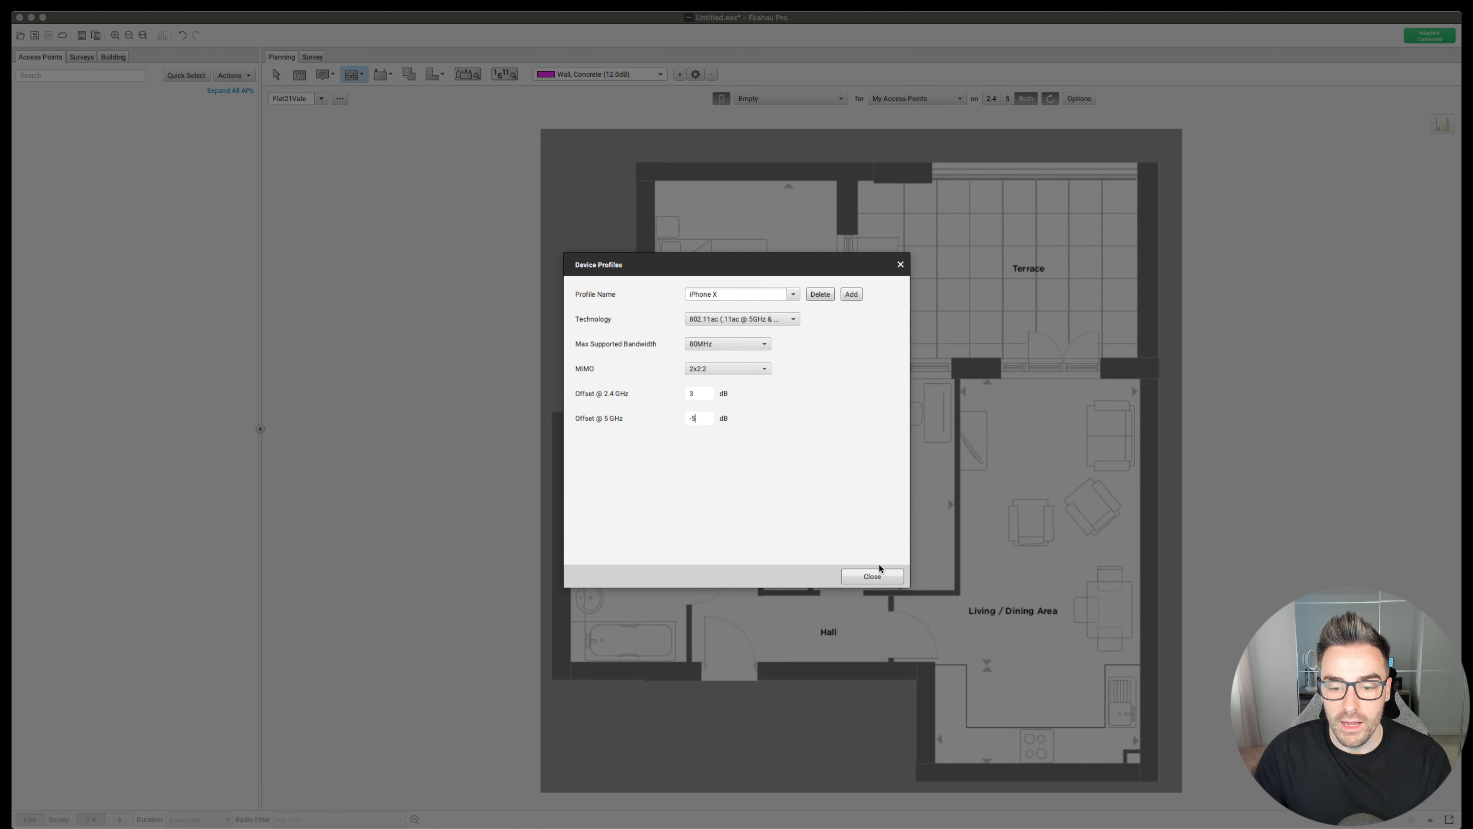
left_click(872, 574)
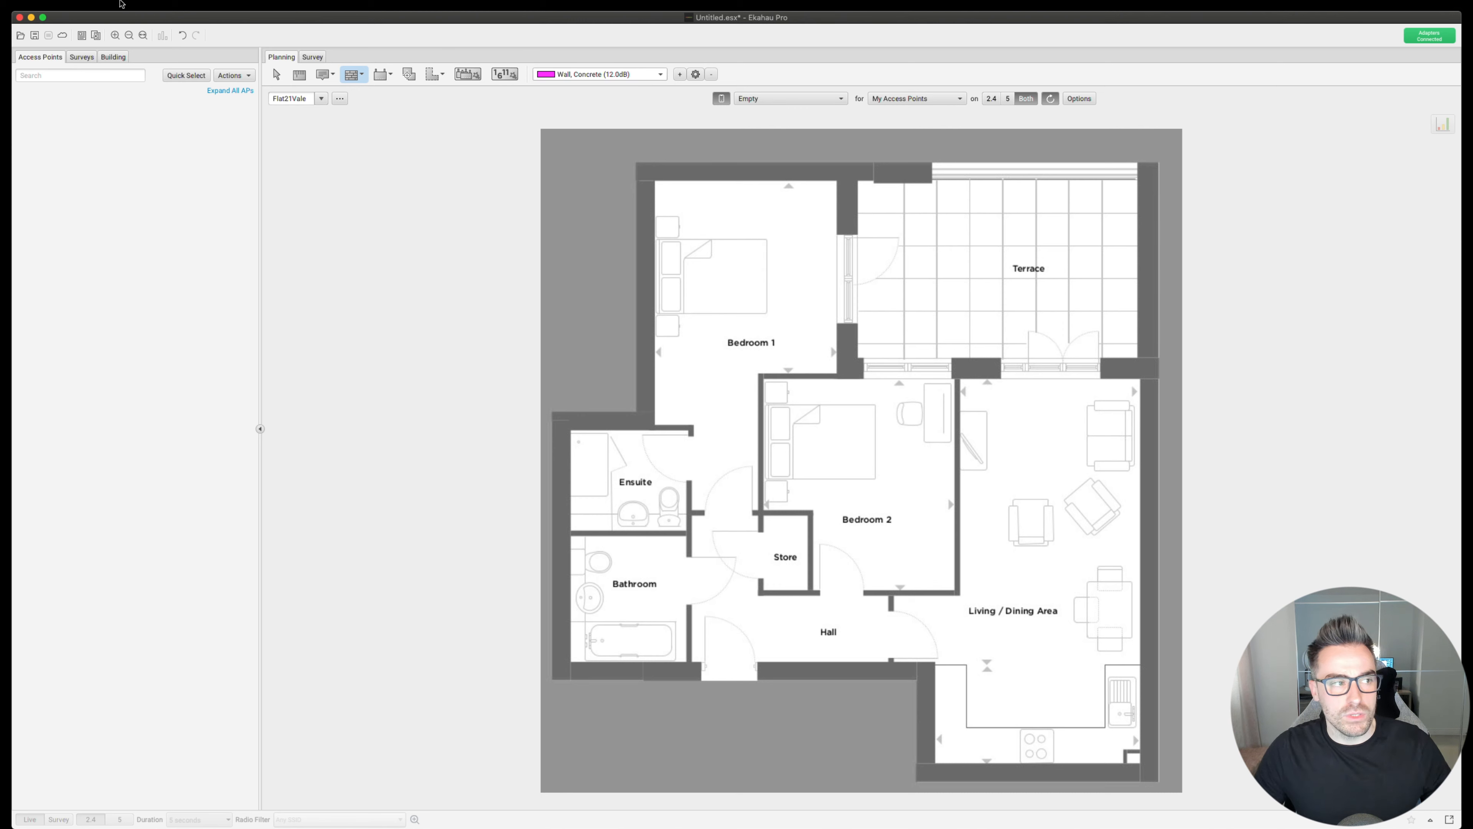
left_click(102, 210)
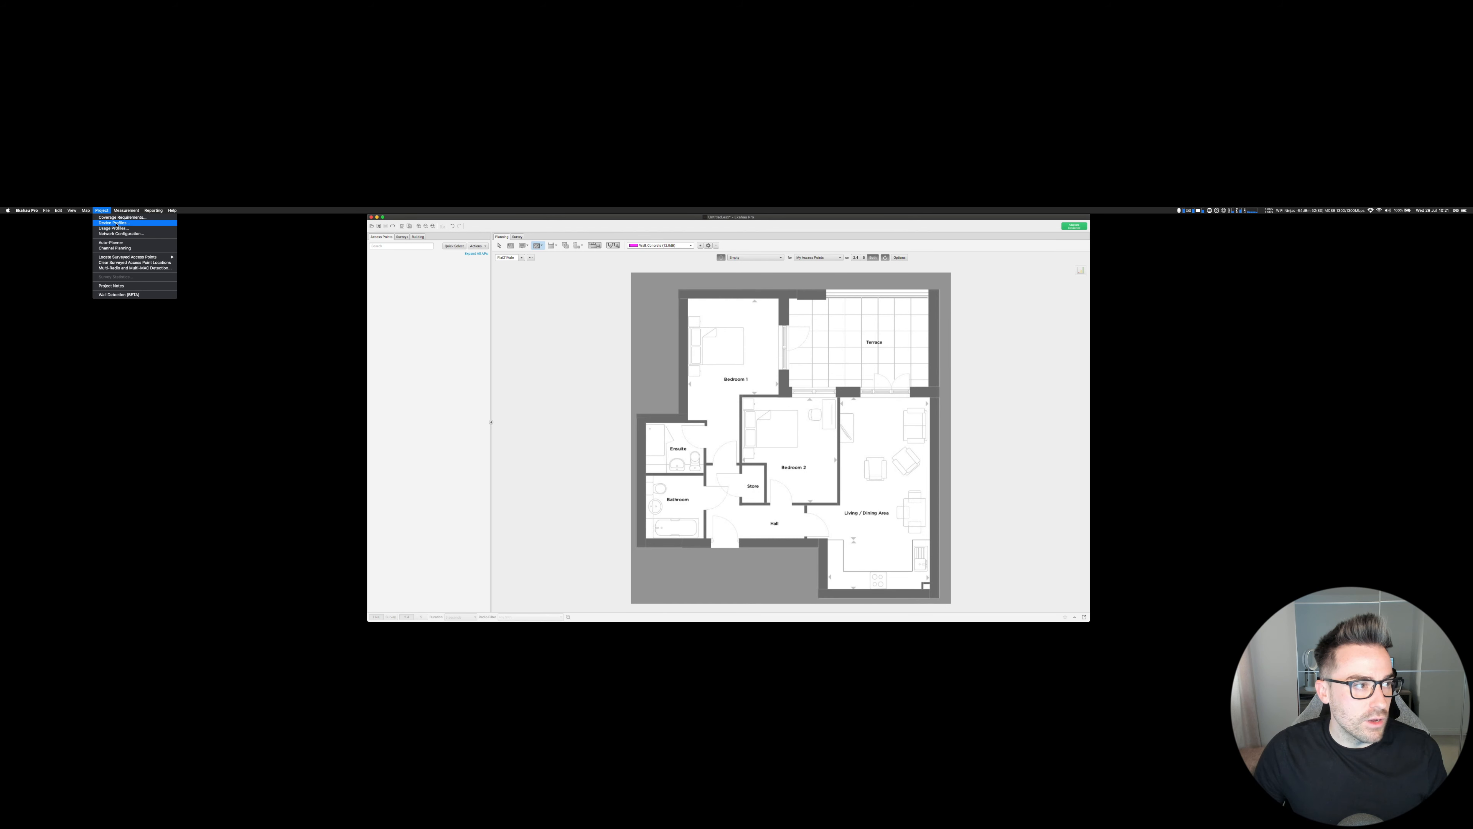
- Add a Macbook Pro device profile with 3x3:3 MIMO and a -6 dB 2.4 GHz offset
left_click(116, 223)
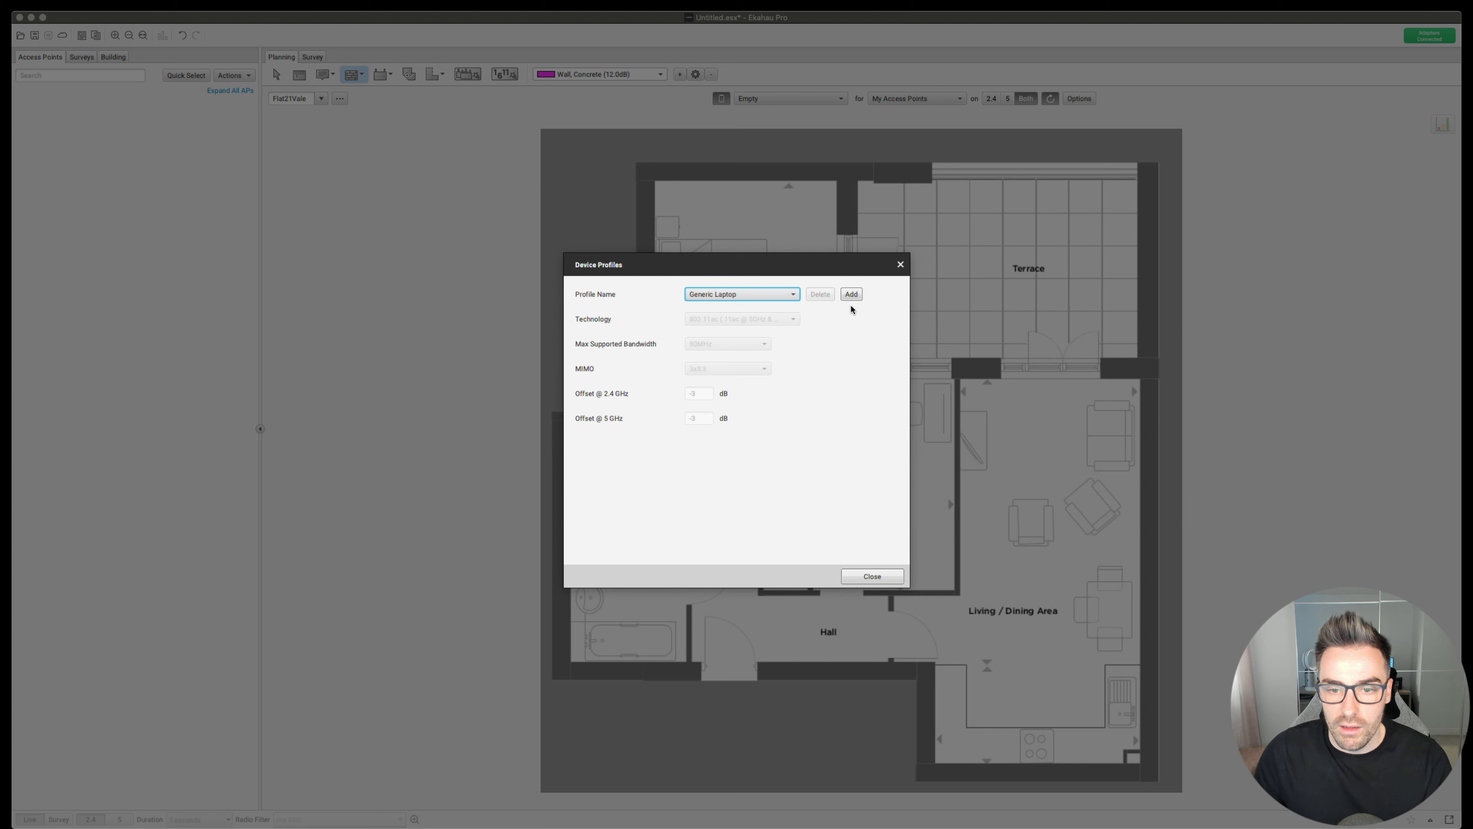
left_click(851, 294)
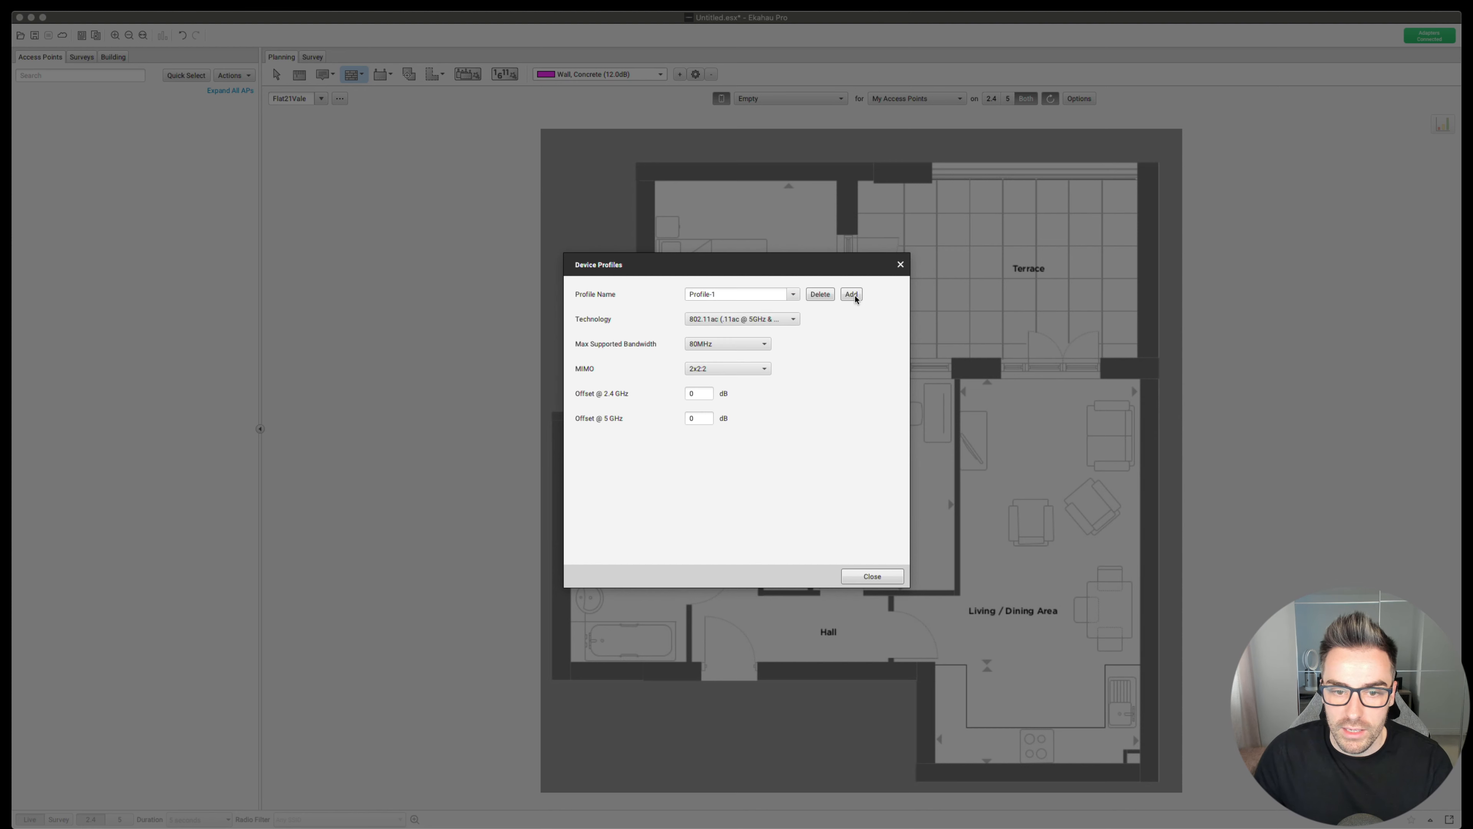
double_click(715, 295)
type("Ma")
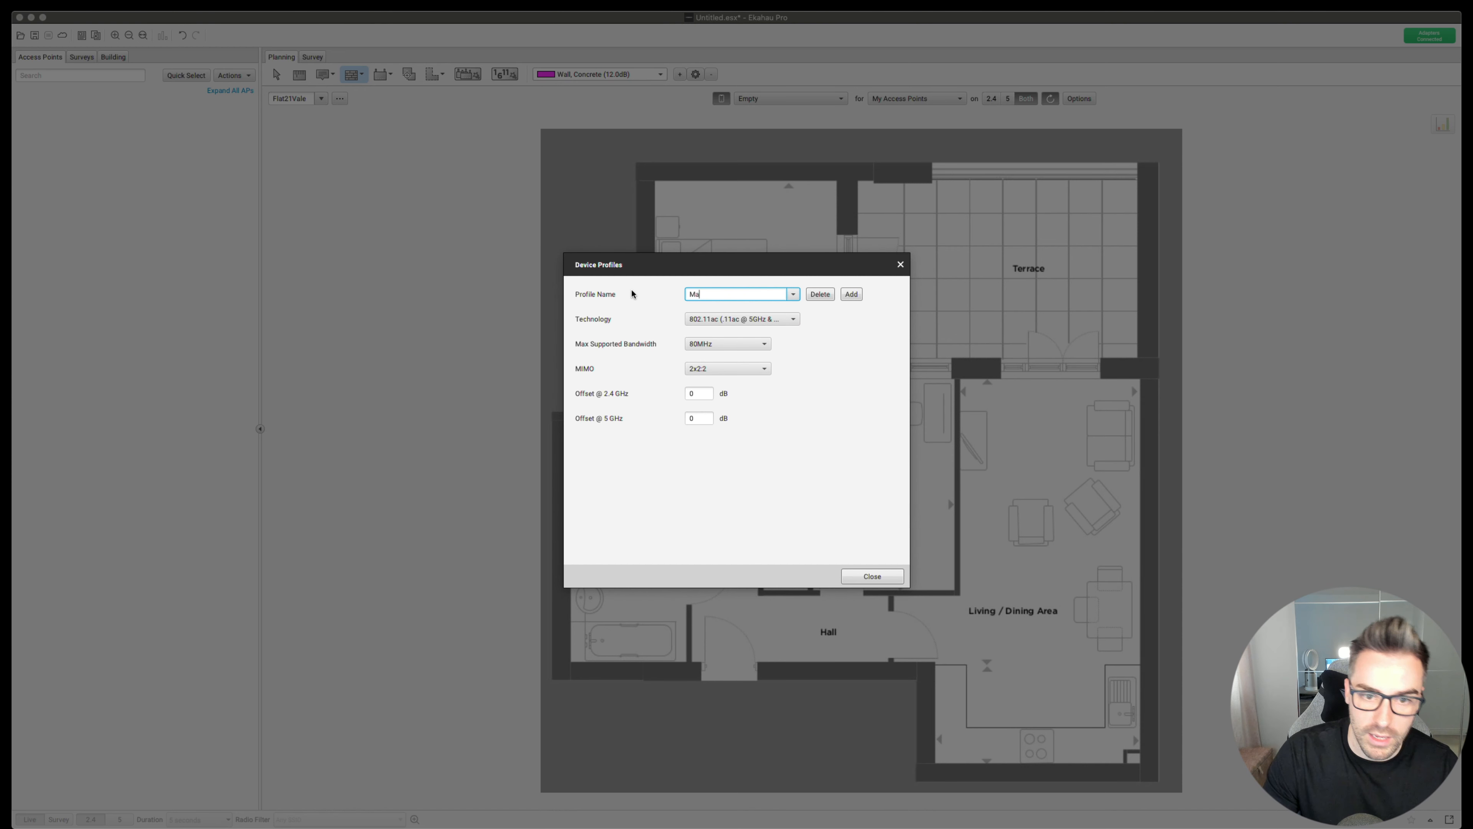
type("cbook Prp")
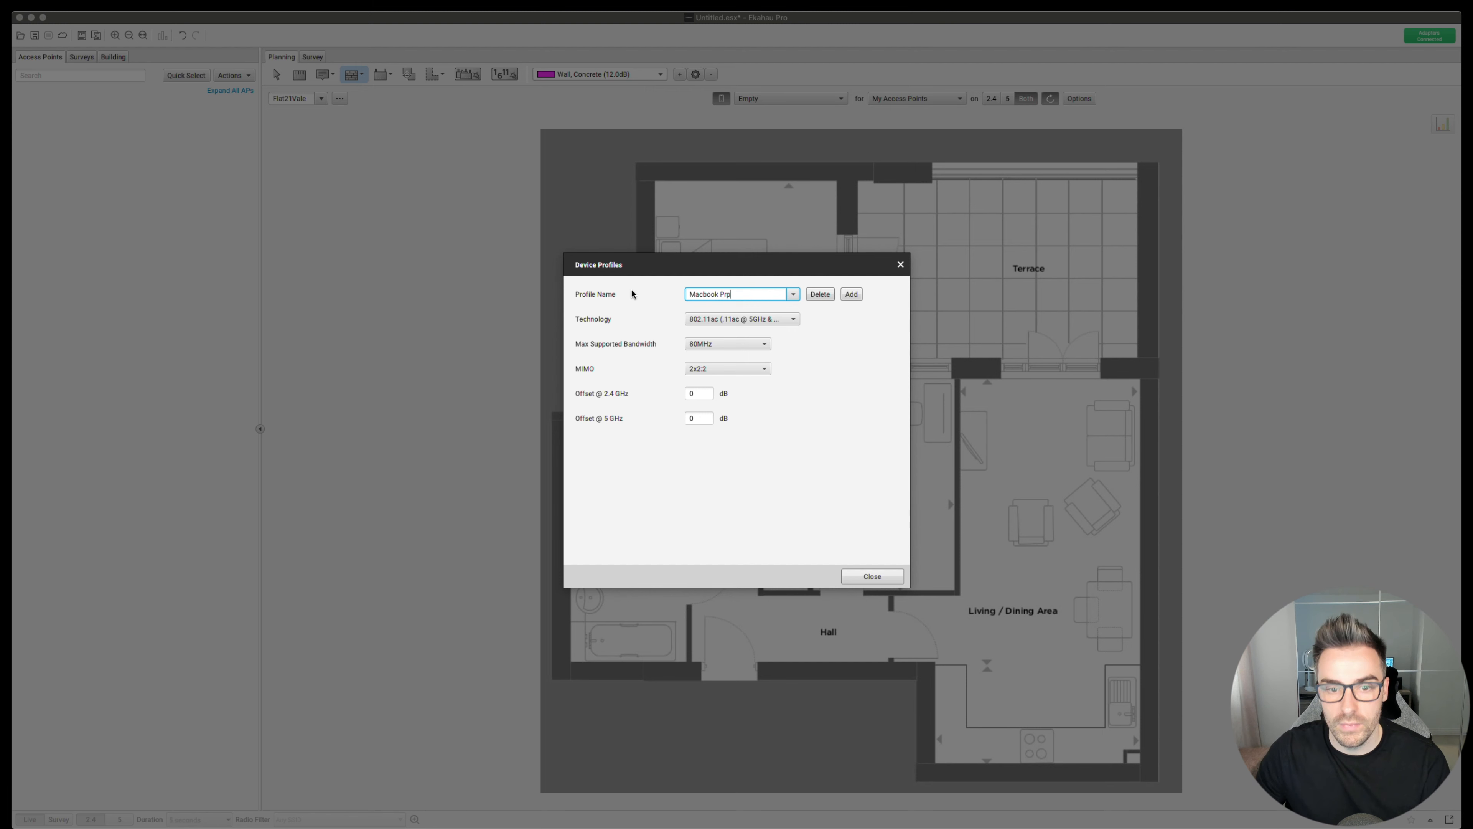
left_click(762, 370)
left_click(706, 408)
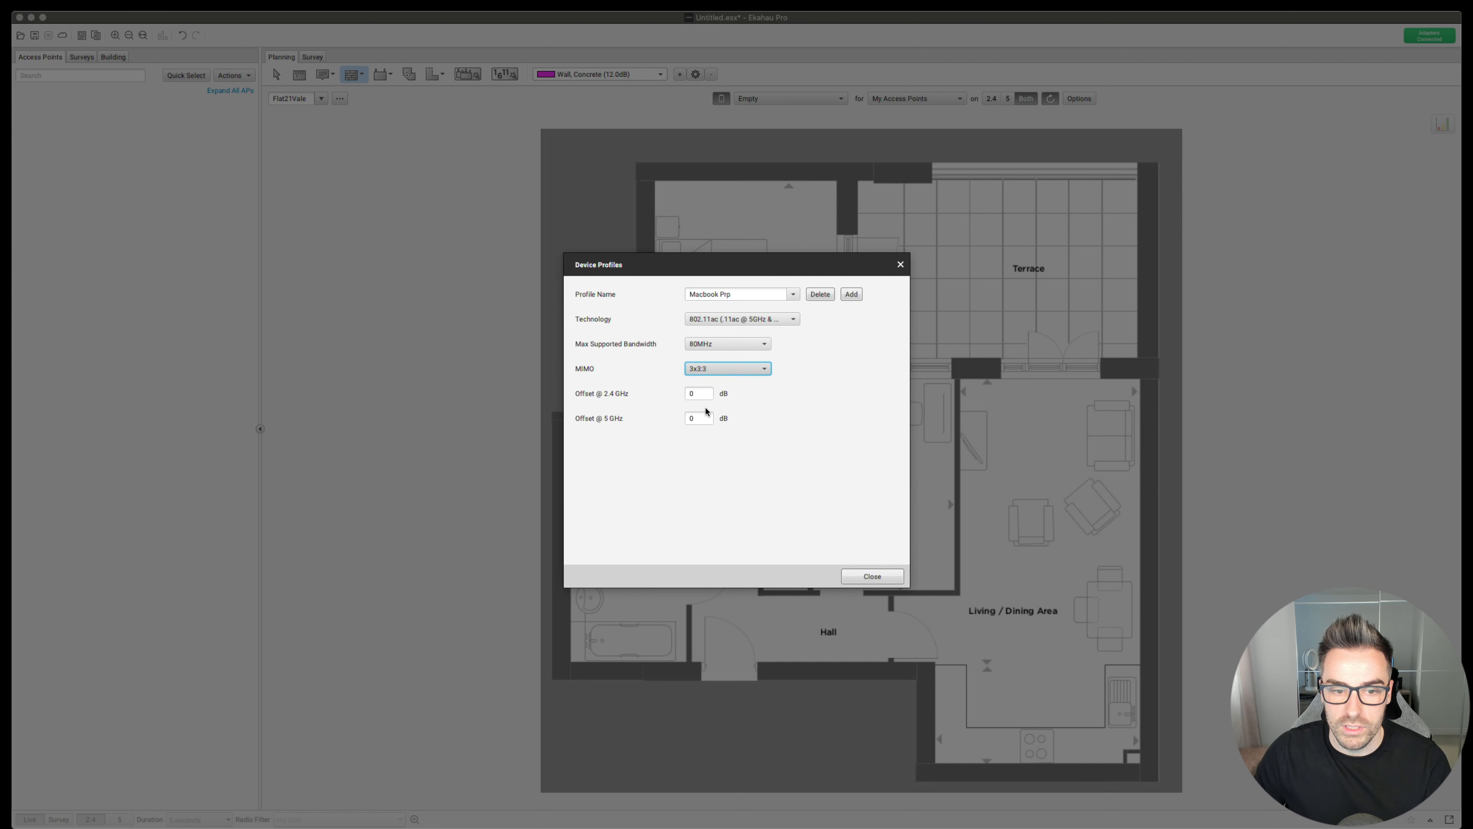
left_click(698, 396)
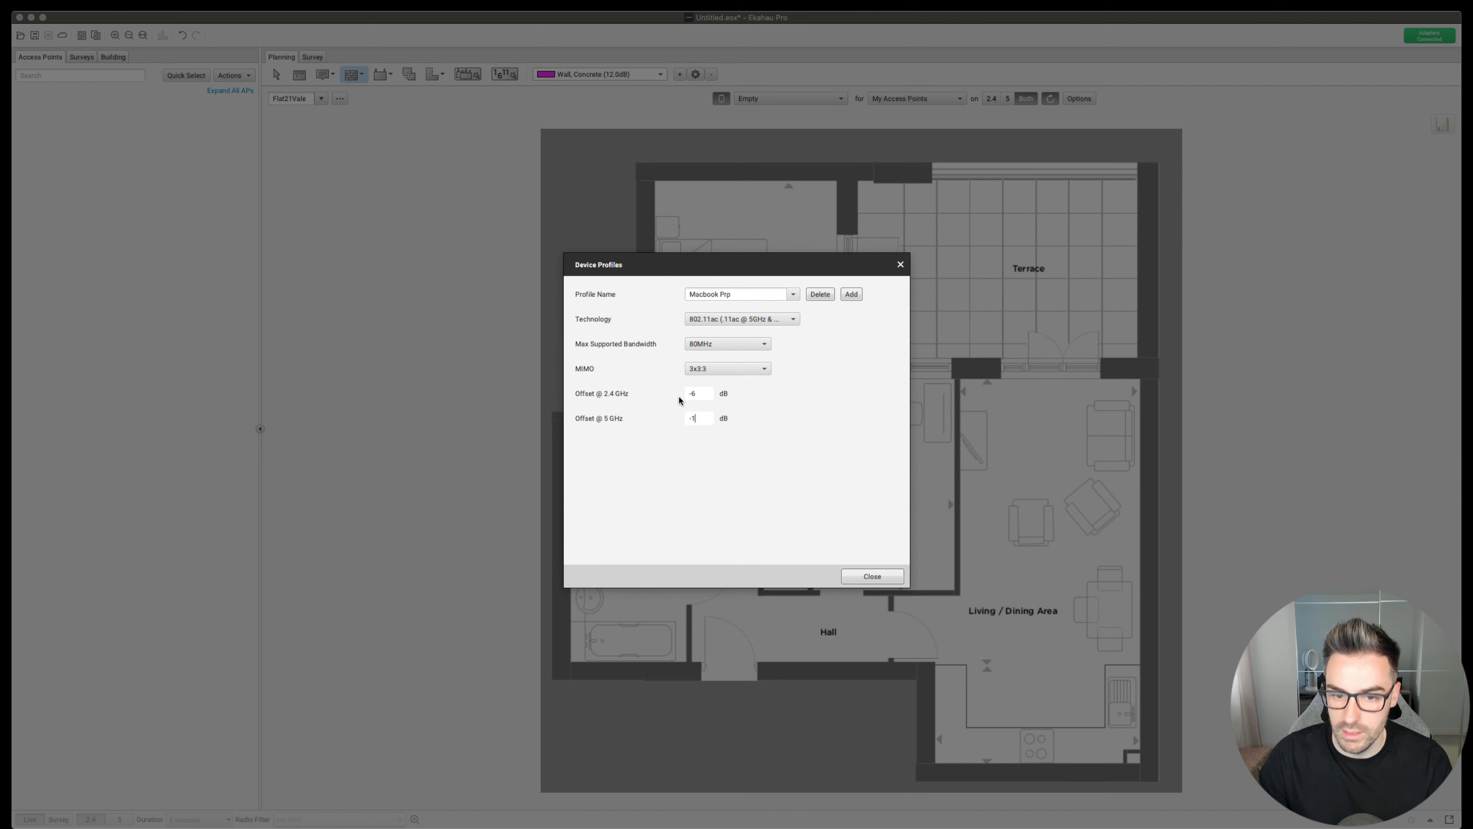
left_click(872, 576)
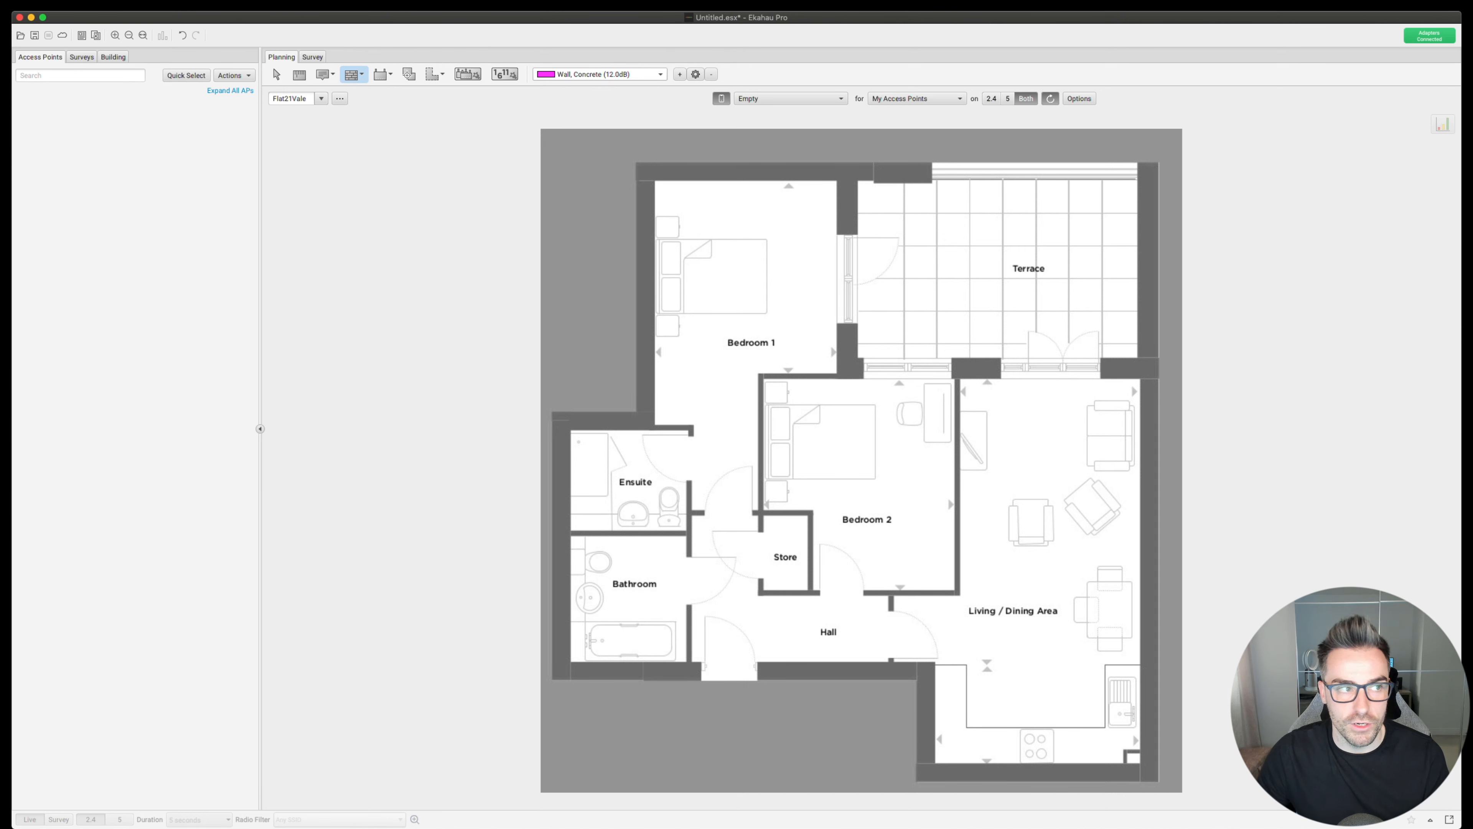
left_click(102, 210)
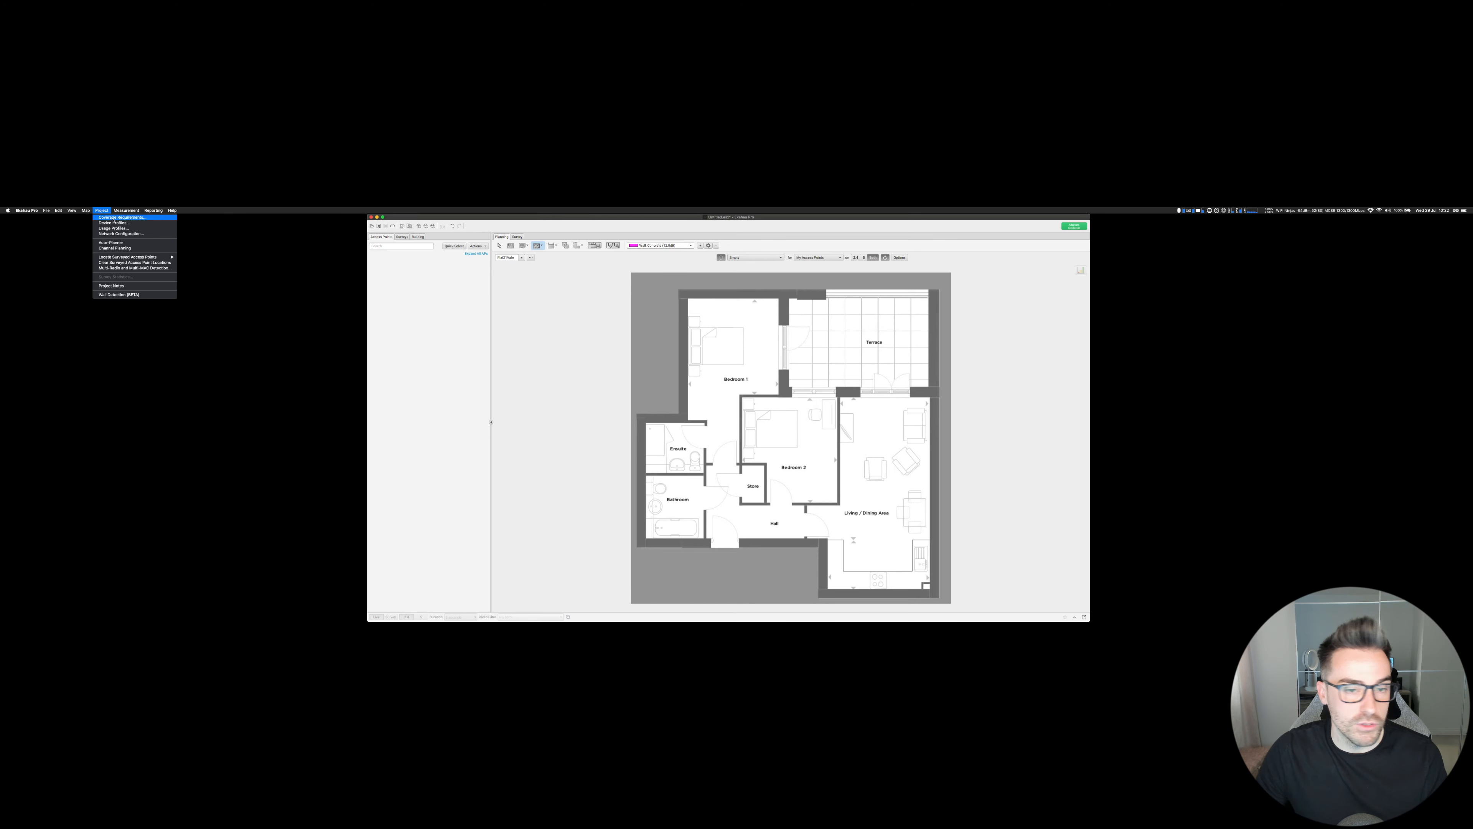
- Create a 'WiFi Ninjas Best practices' coverage requirement with separate 2.4/5 GHz criteria
left_click(114, 218)
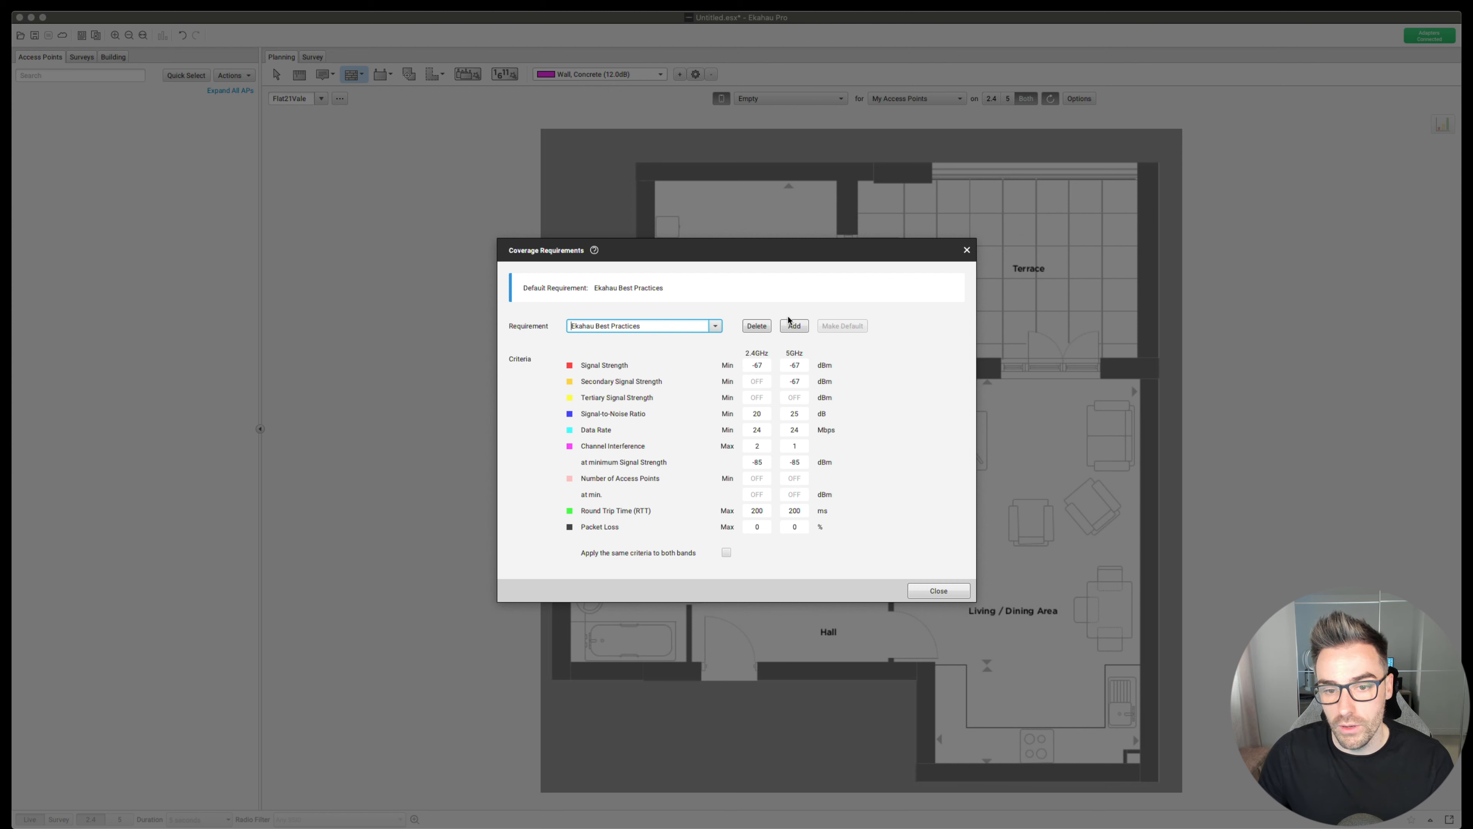
left_click(794, 325)
double_click(642, 328)
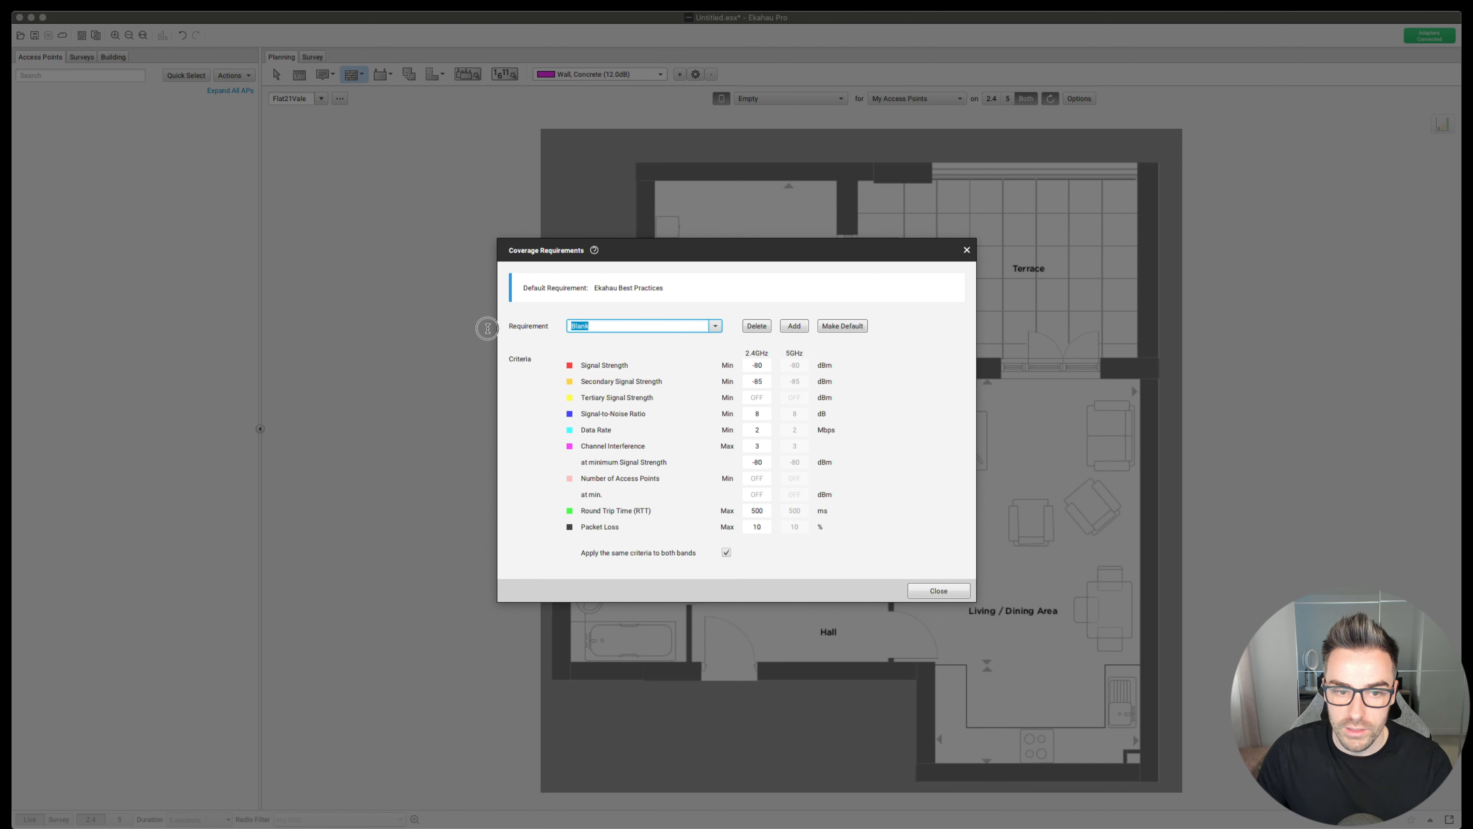
type("WiF")
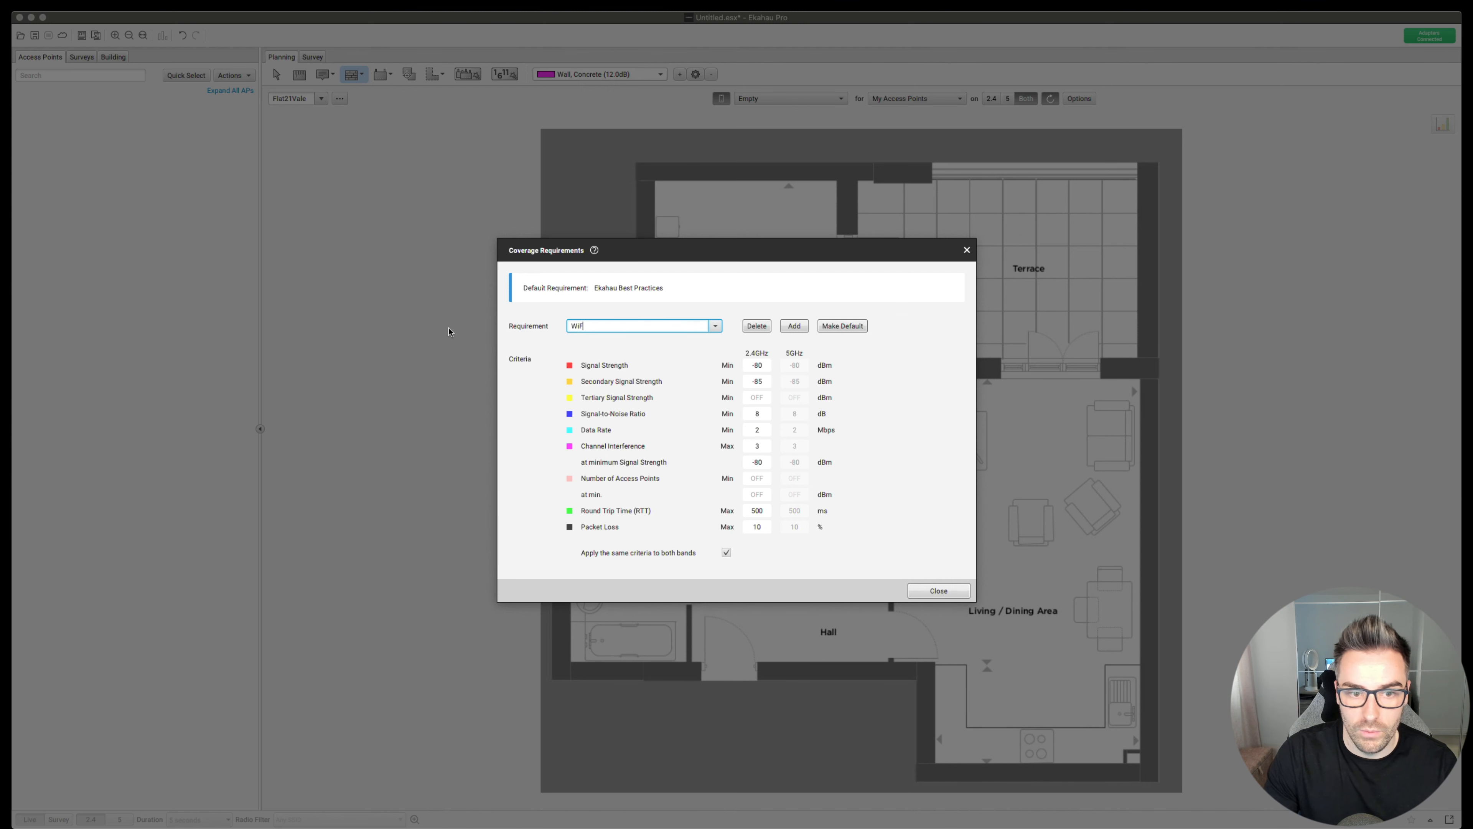
type("i N ")
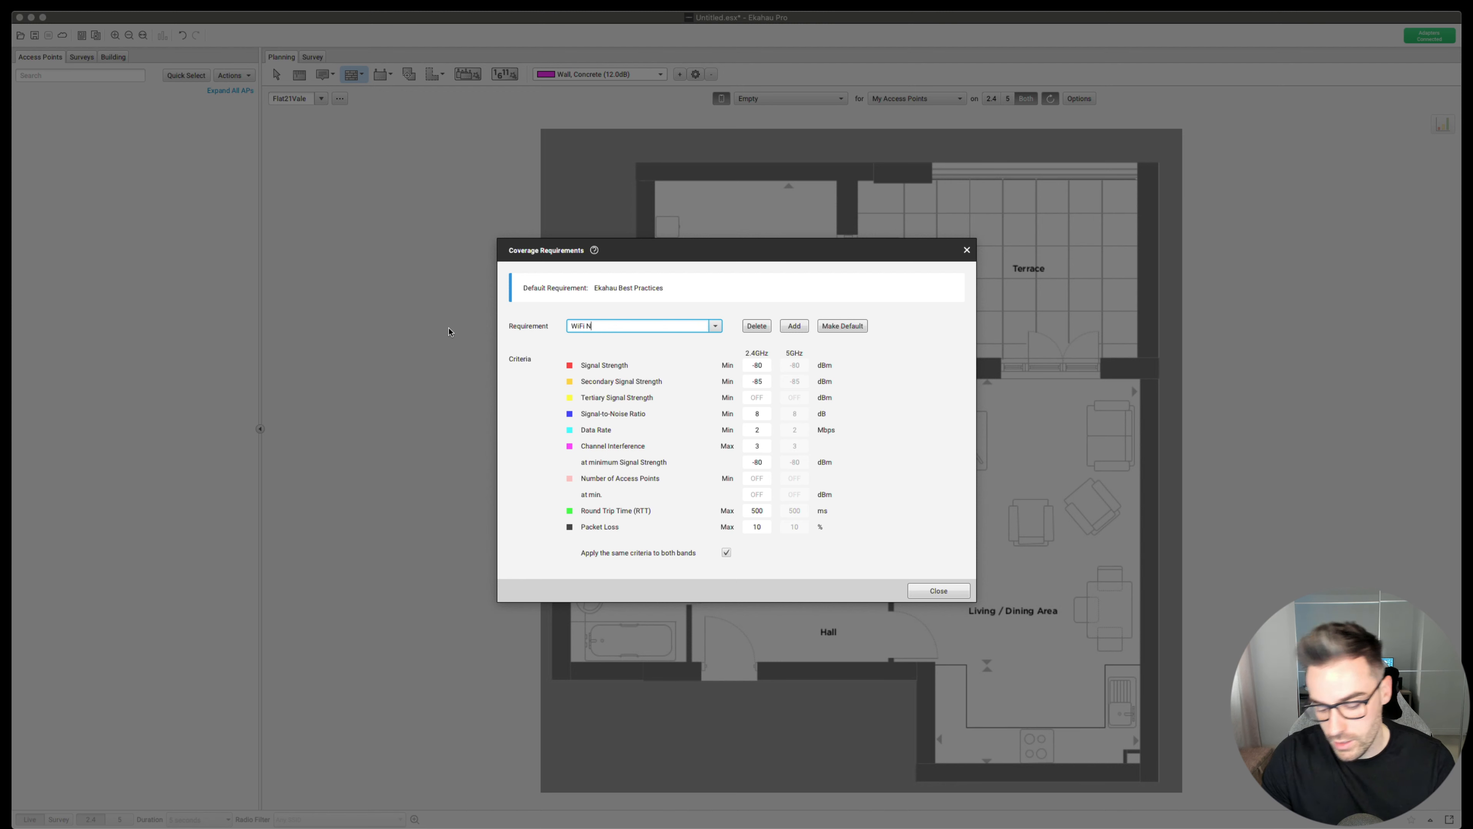
type("njas")
type("est P")
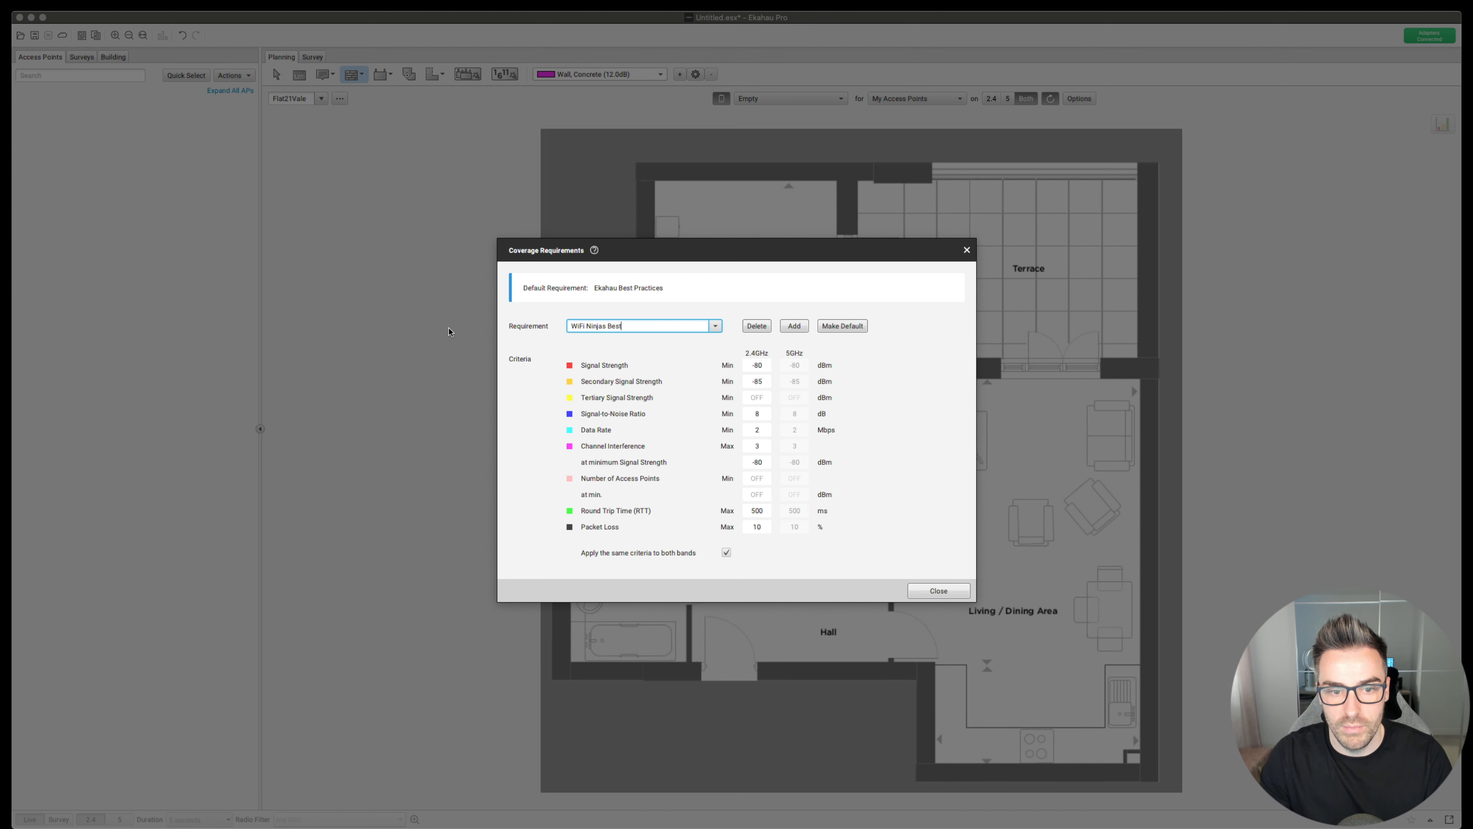
key("BackSpace")
key("BackSpace")
key("BackSpace")
key("BackSpace")
key("BackSpace")
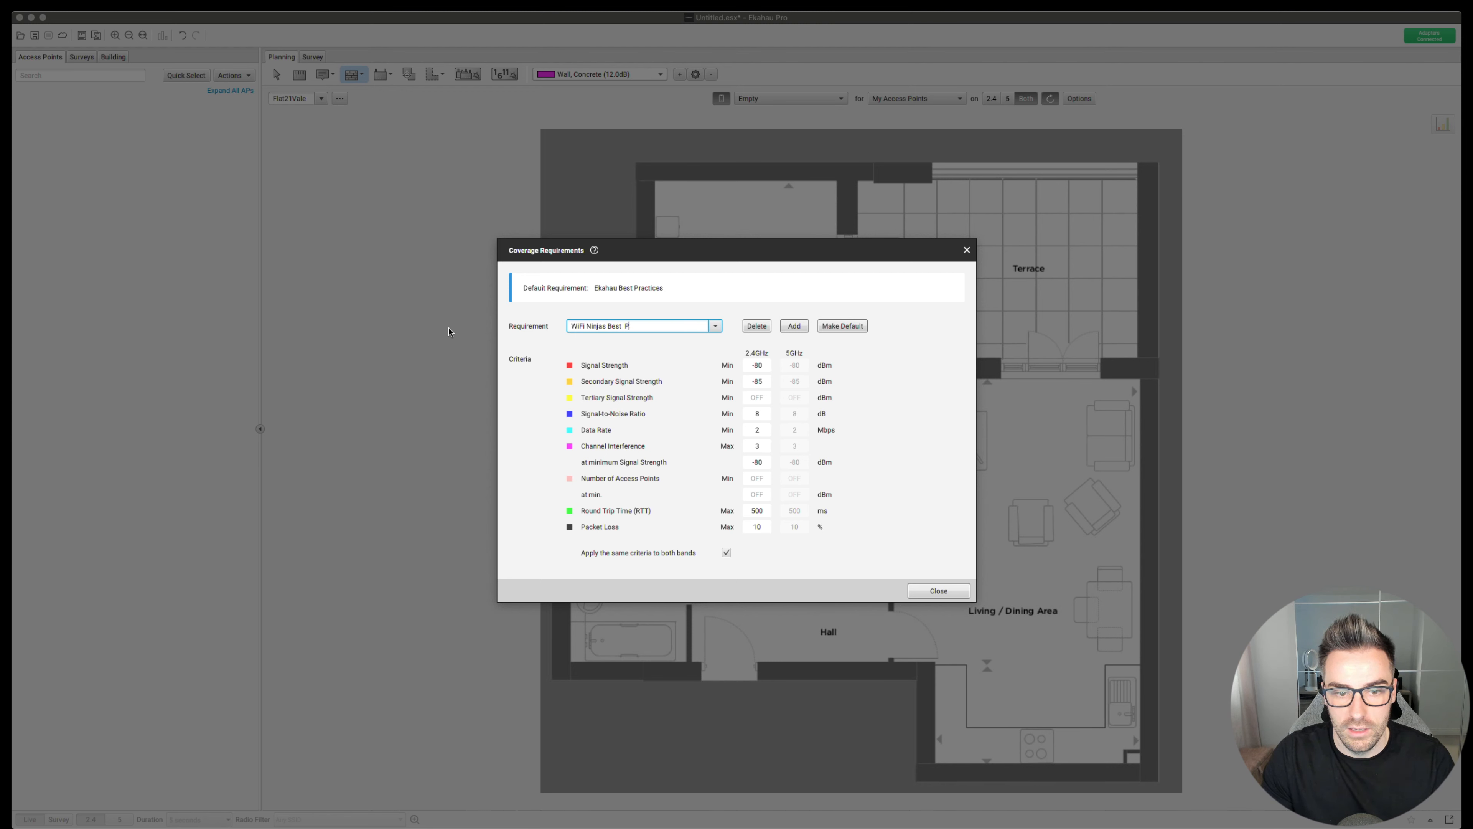
type("practices")
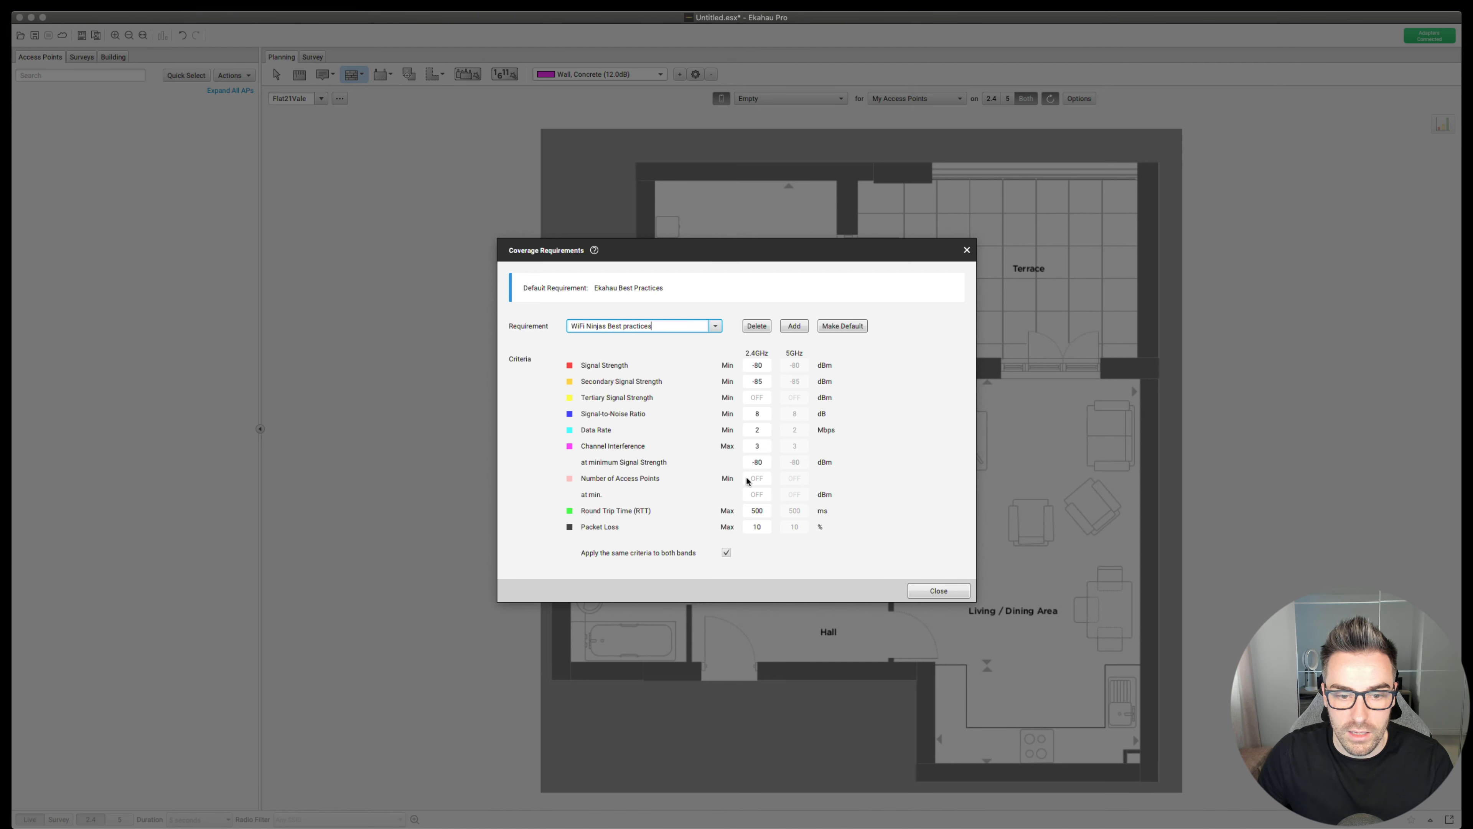
left_click(726, 551)
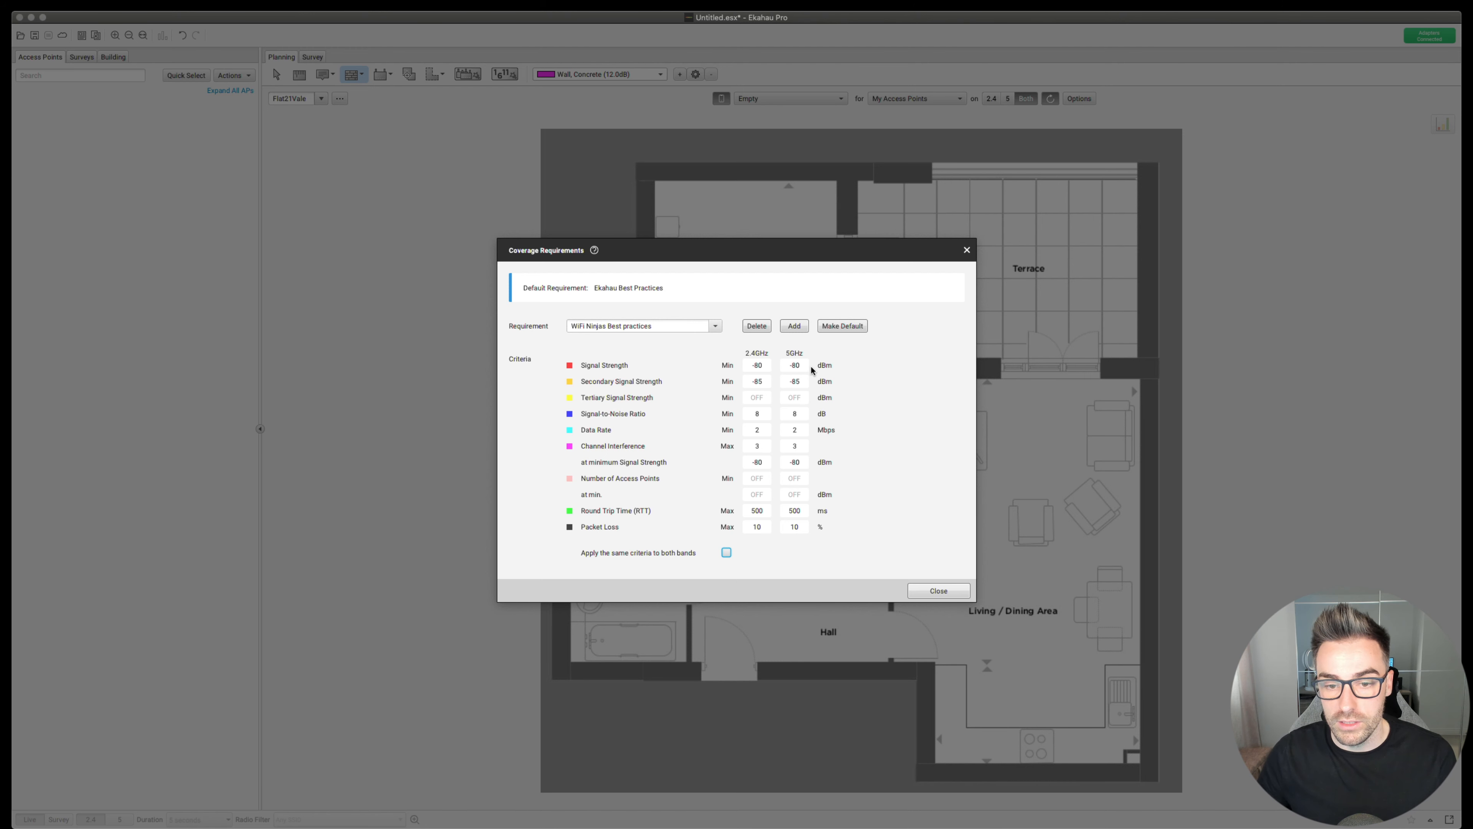
- Set signal strength to -70/-65 dBm and secondary signal strength to -75/-70 dBm
double_click(756, 365)
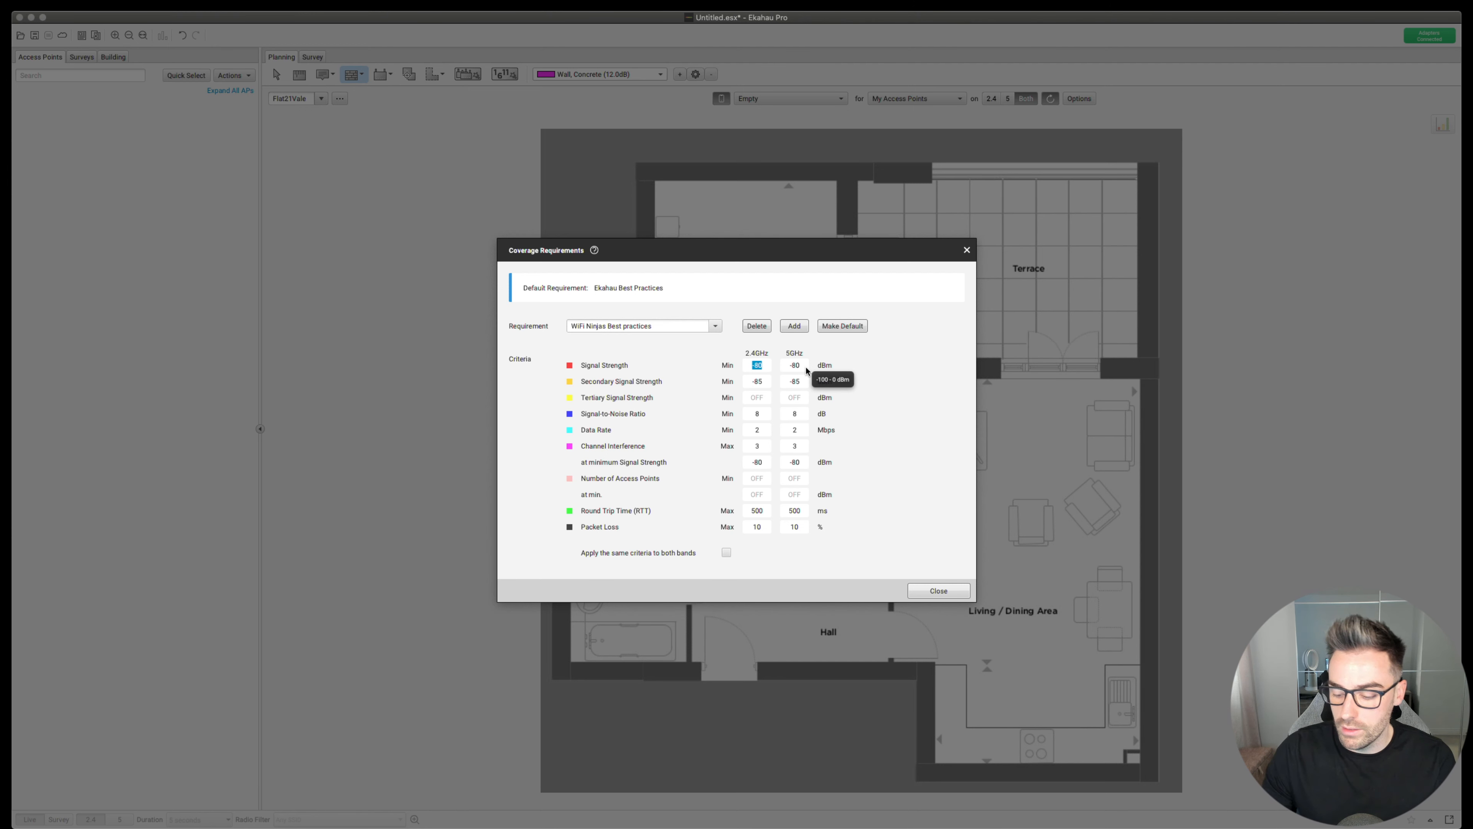
type("-70")
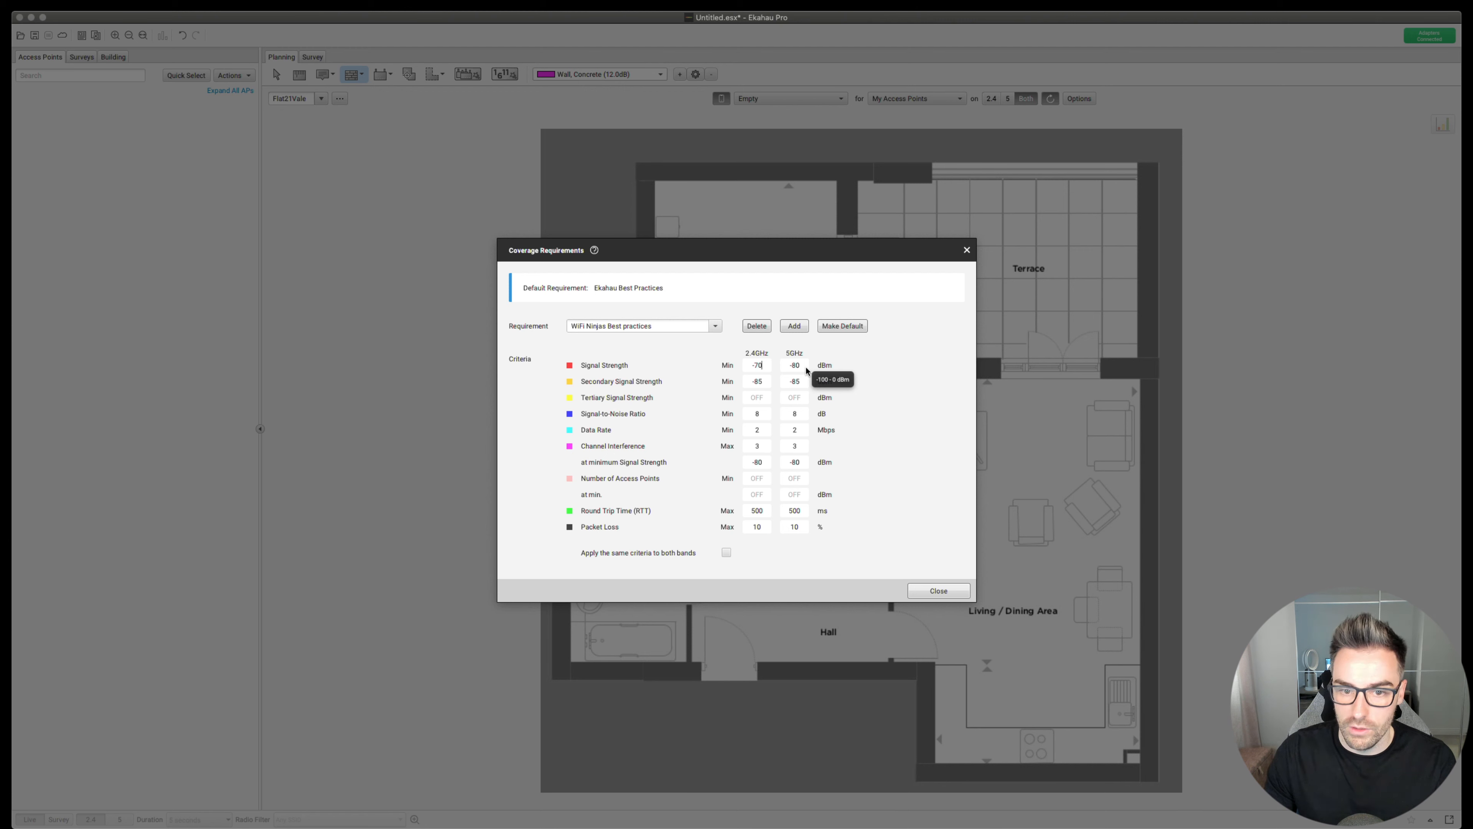
double_click(802, 366)
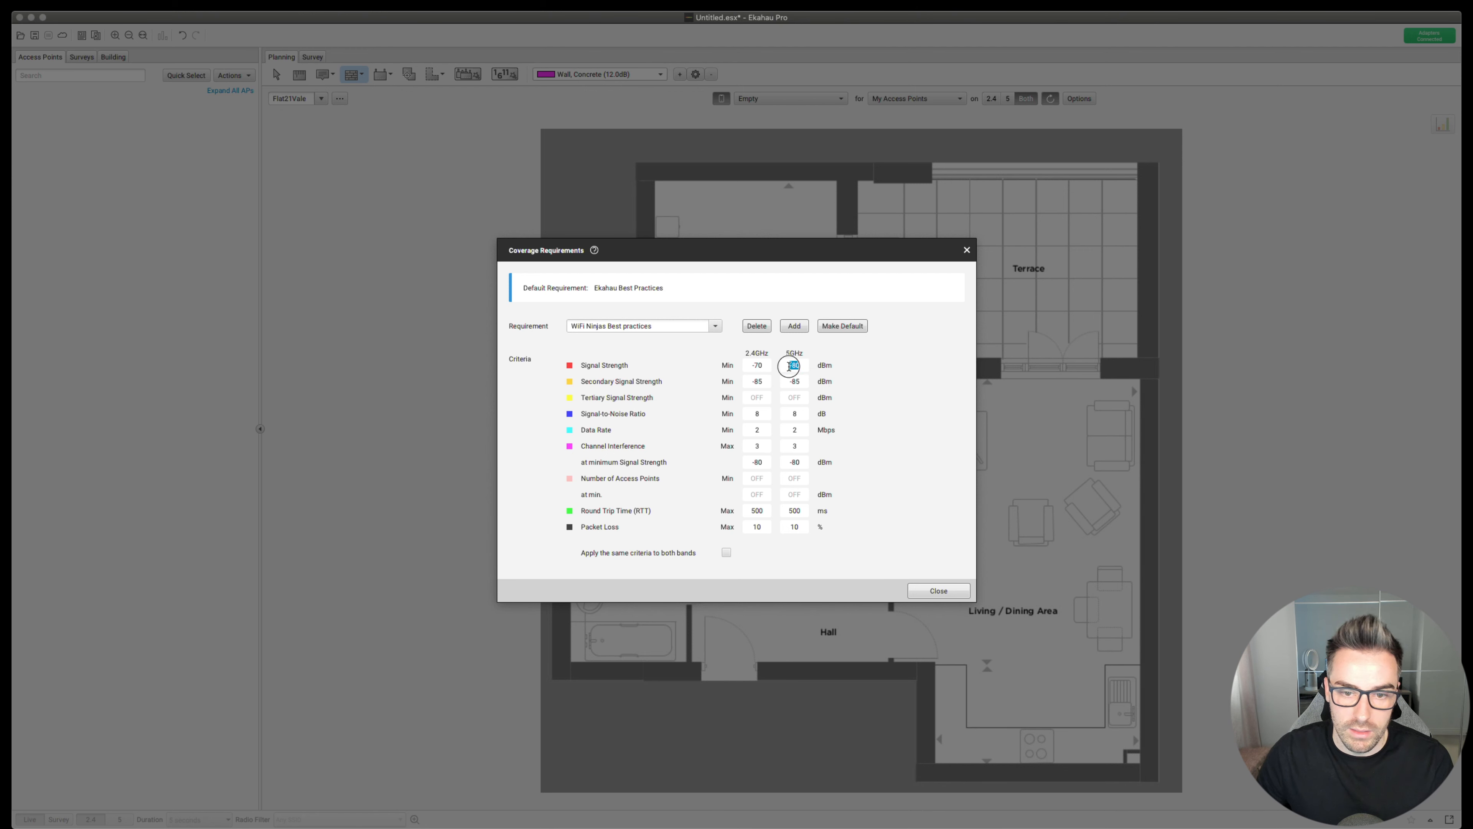
type("-")
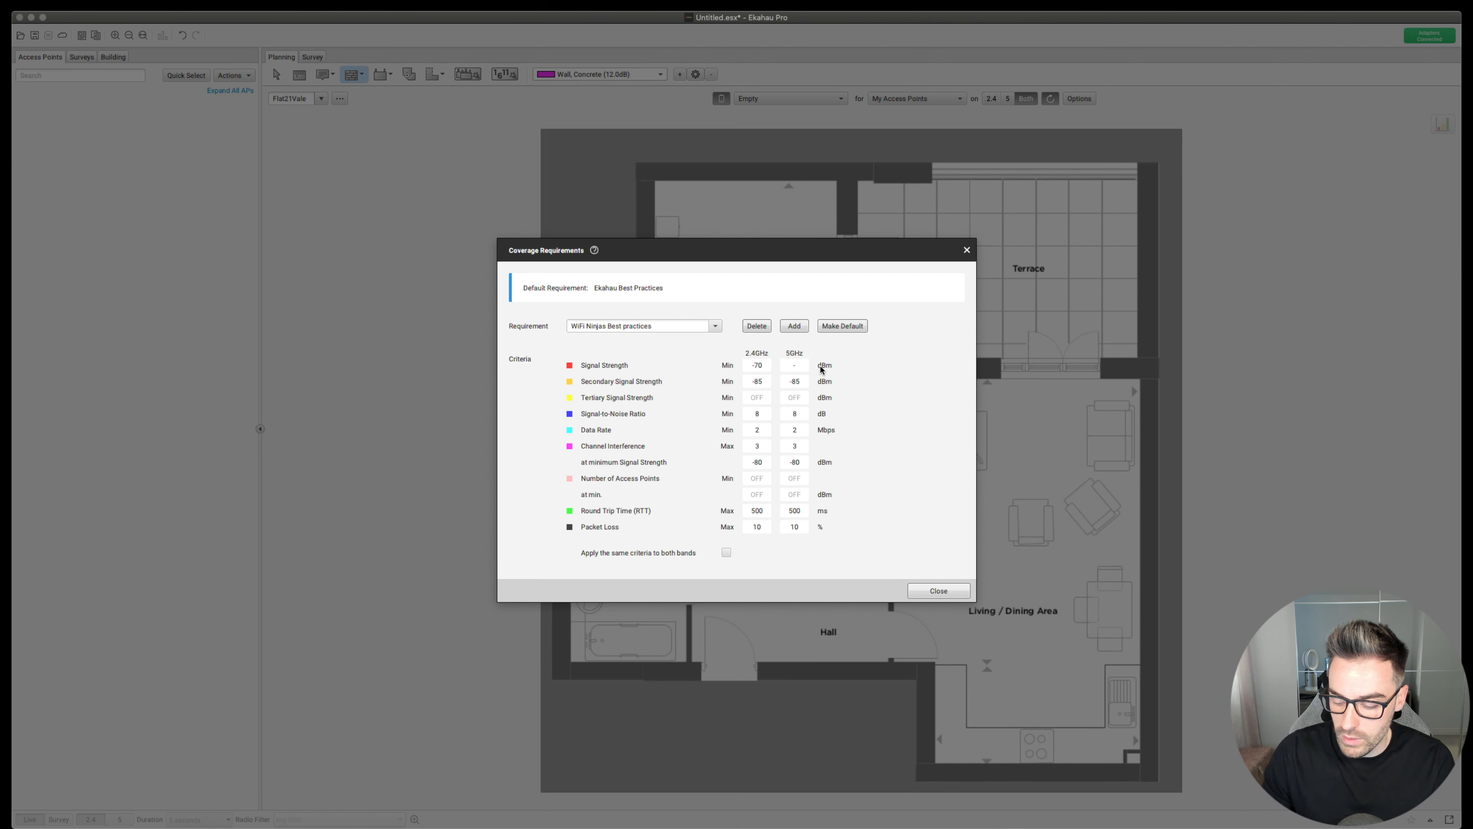
type("65")
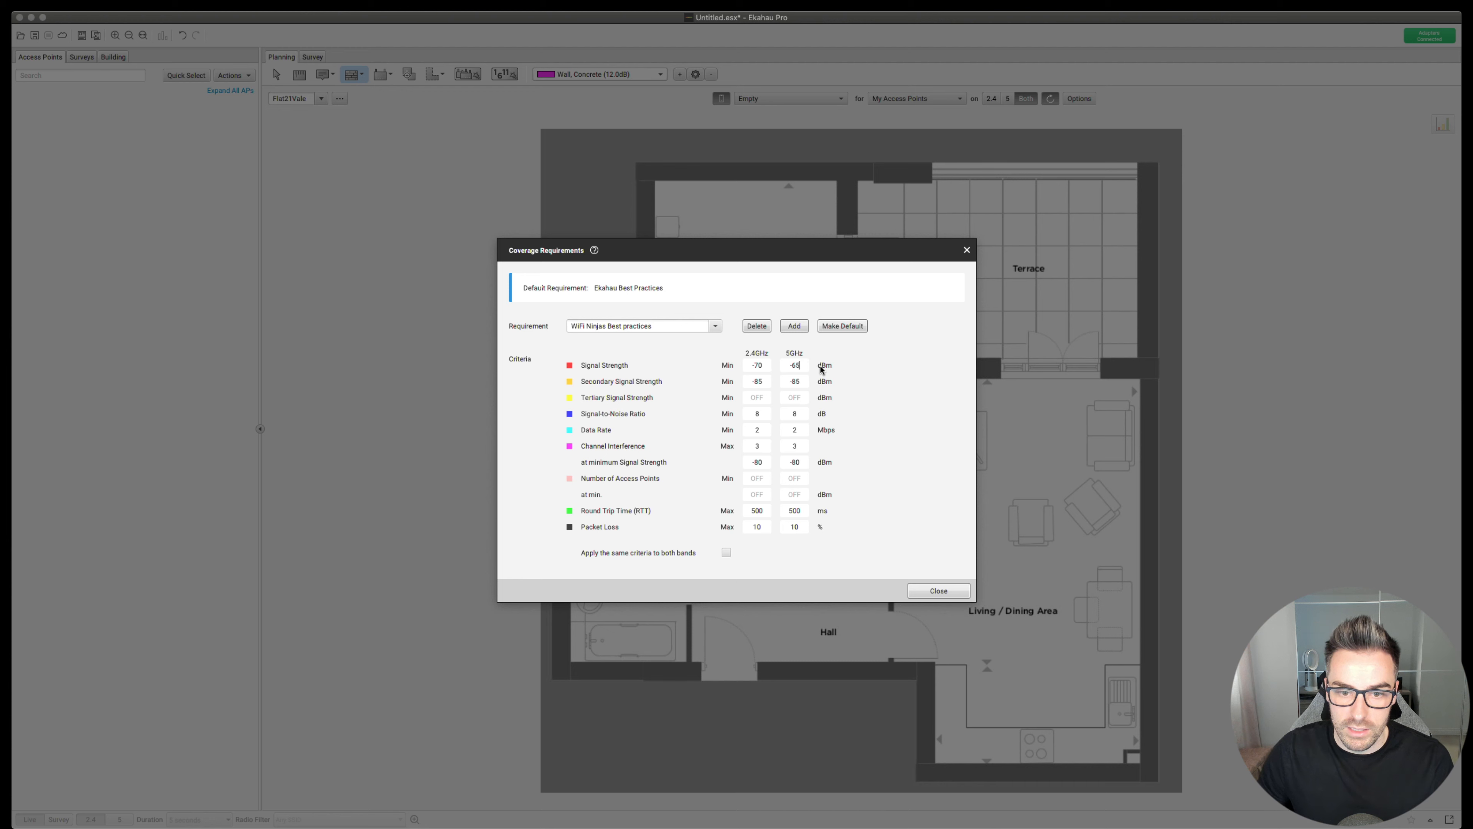
double_click(758, 381)
type("-")
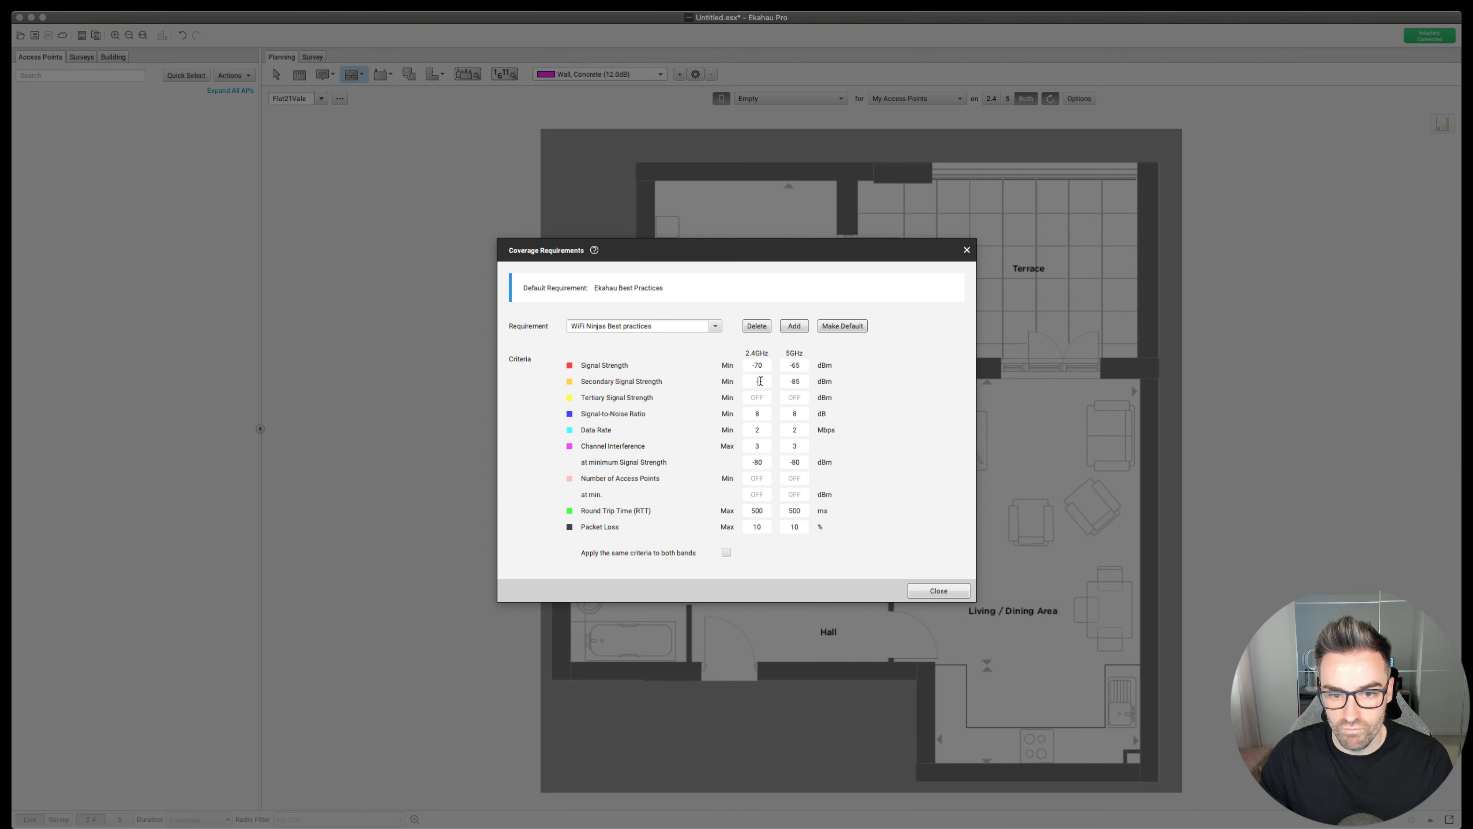
type("75")
key("Tab")
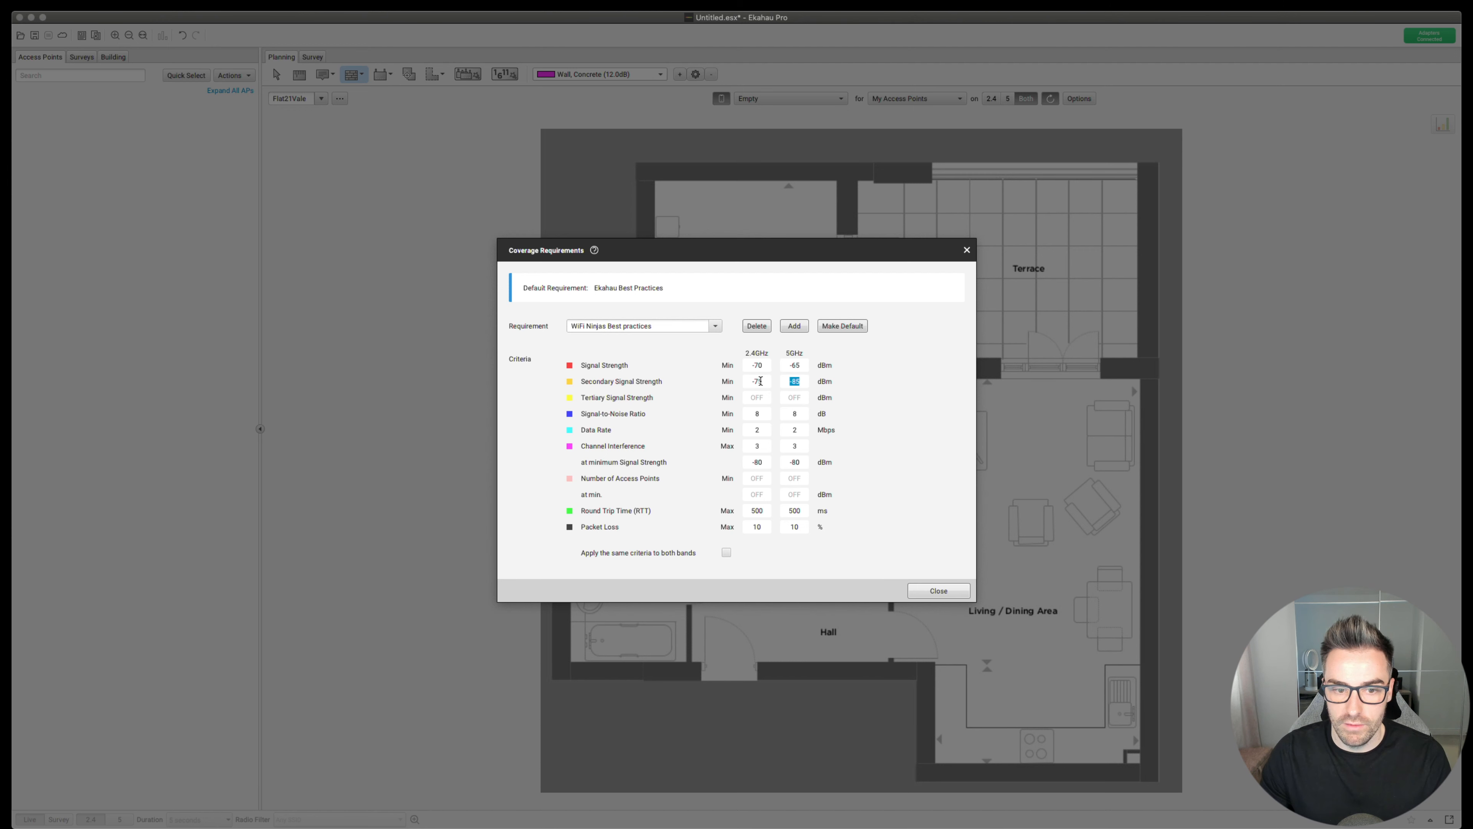
type("-")
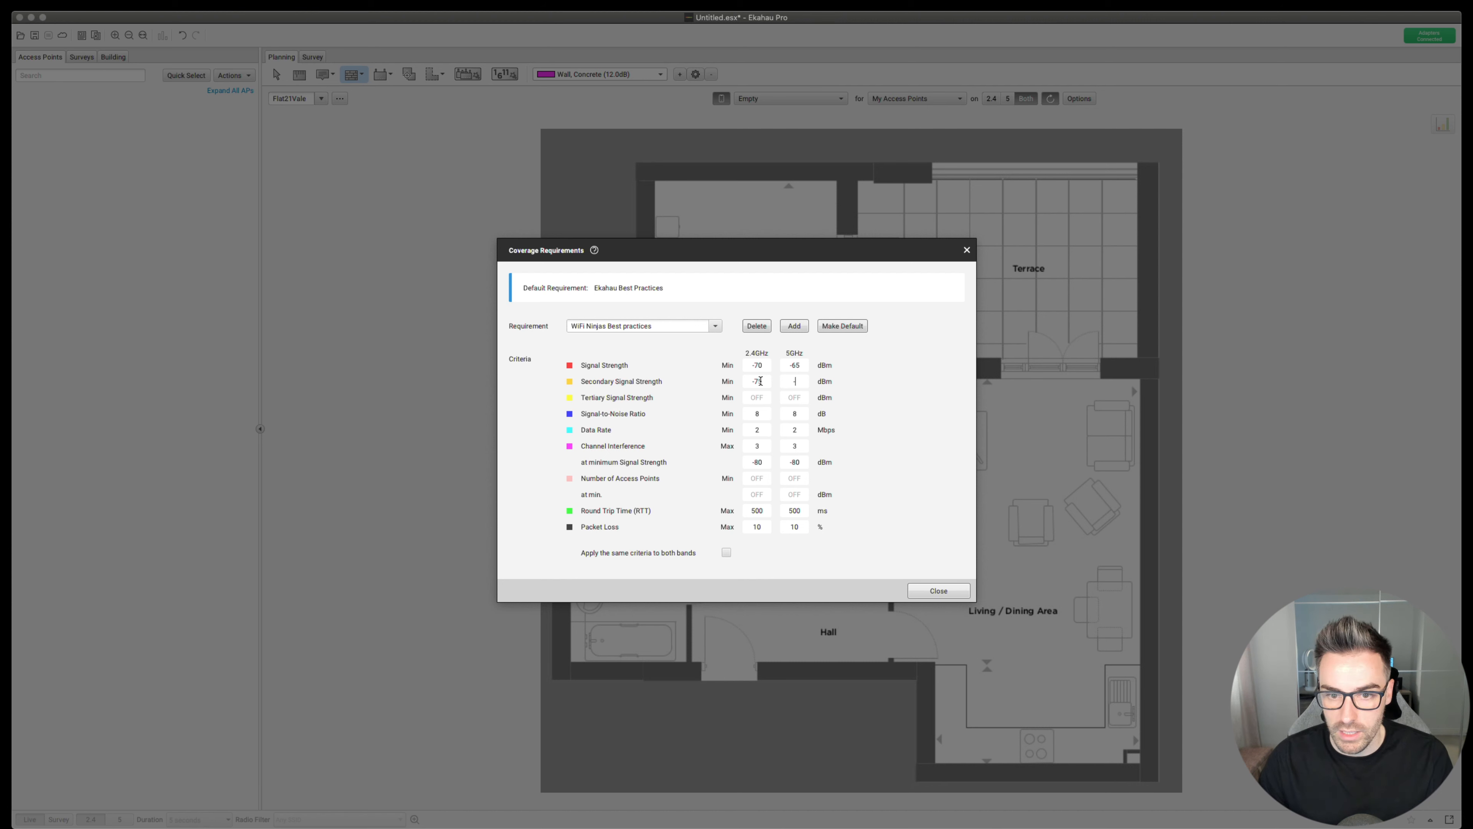
type("70")
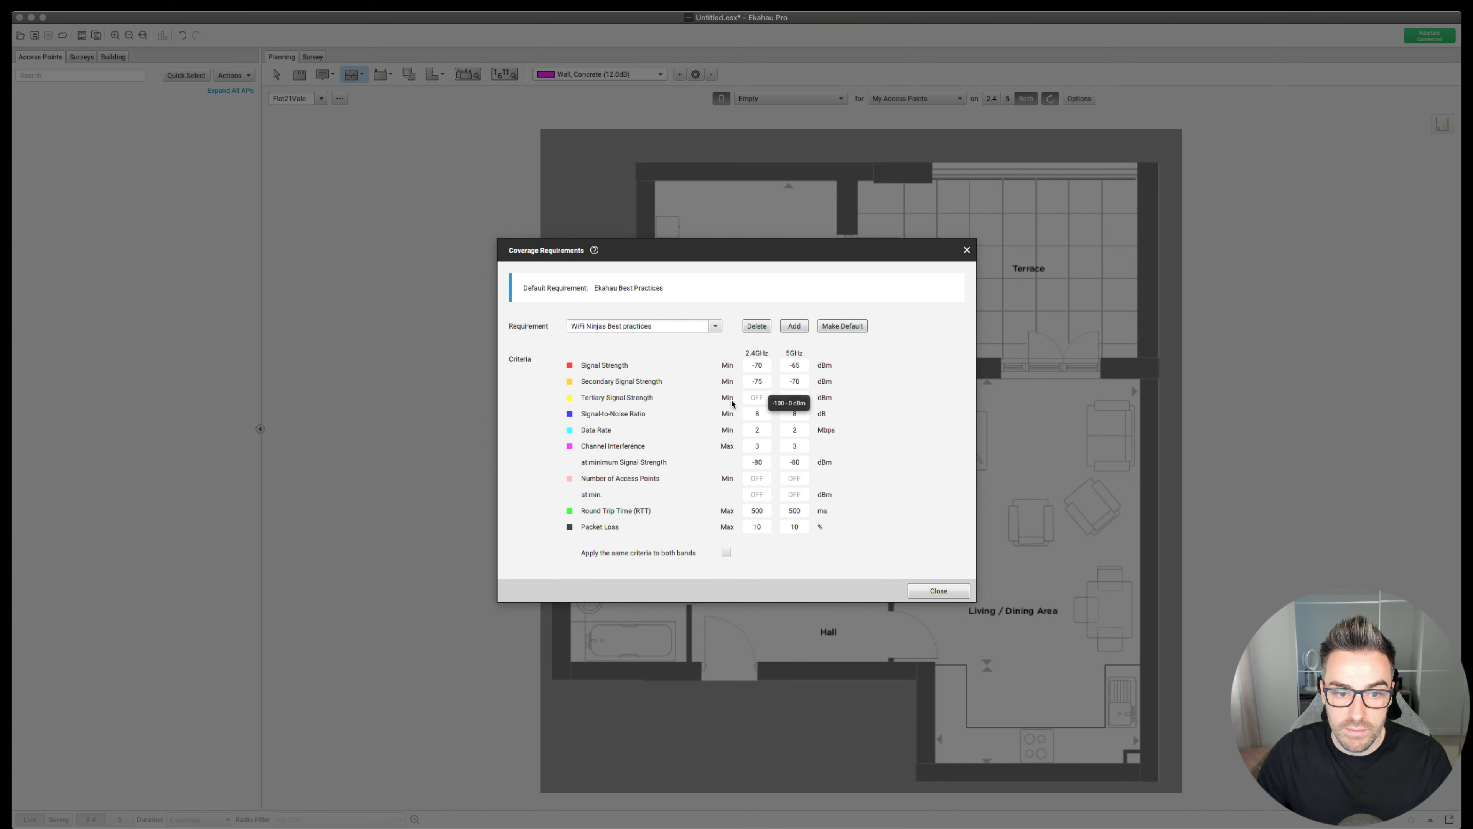
- Enter SNR and data-rate values 20, 25 and 24, and 5 GHz channel interference 1
left_click(755, 414)
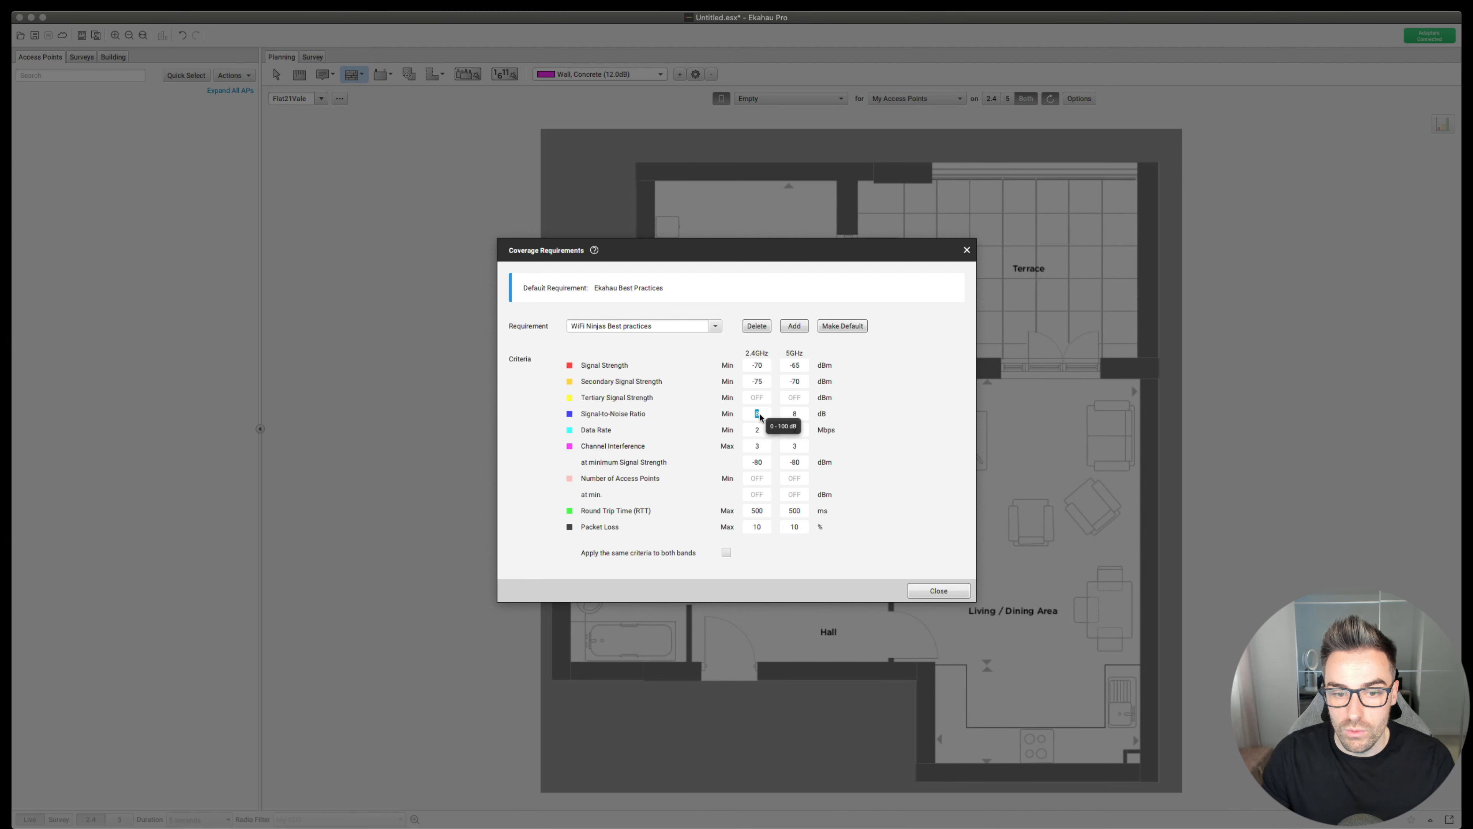
type("20")
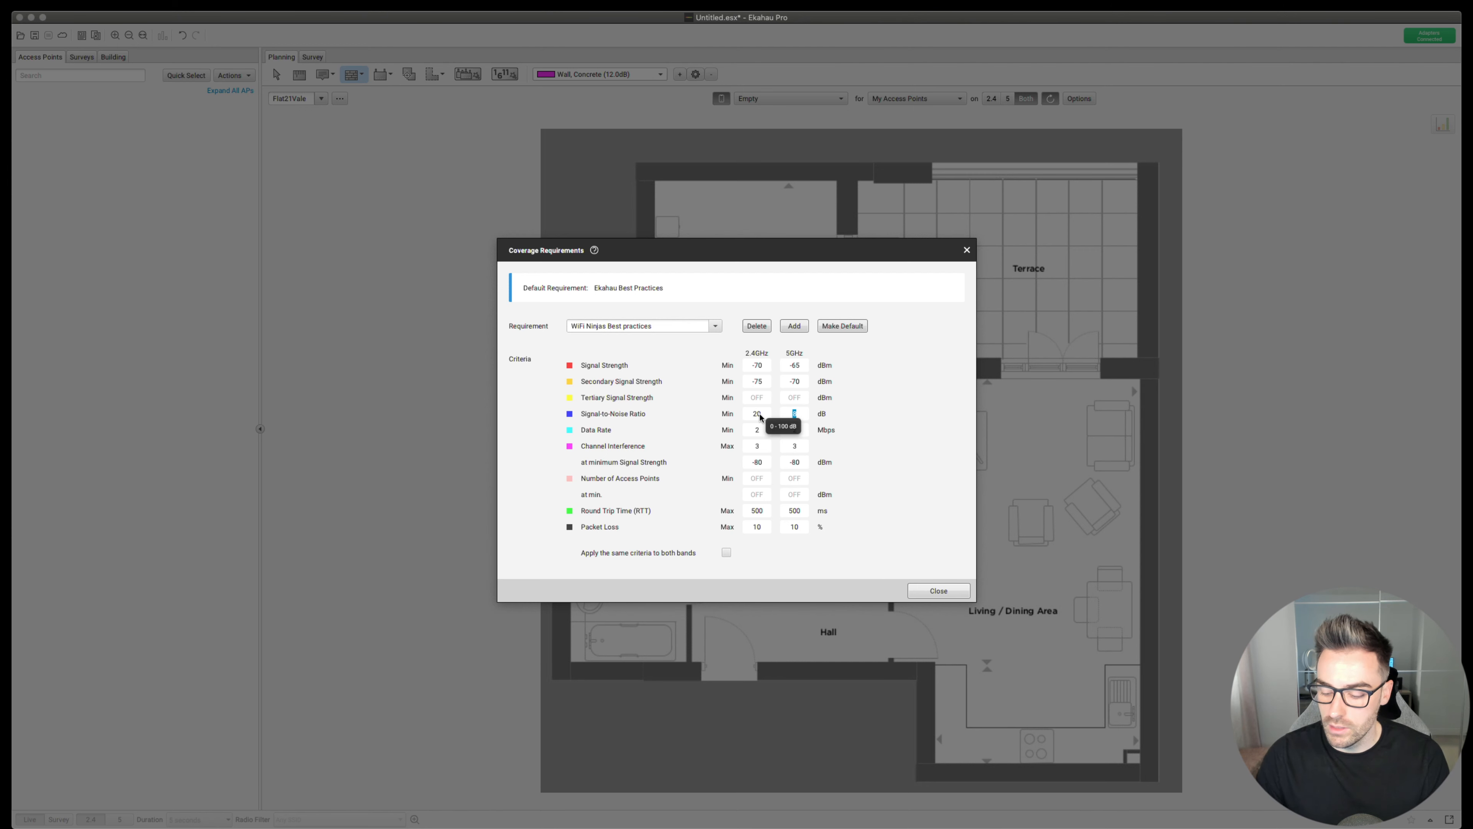
type("25")
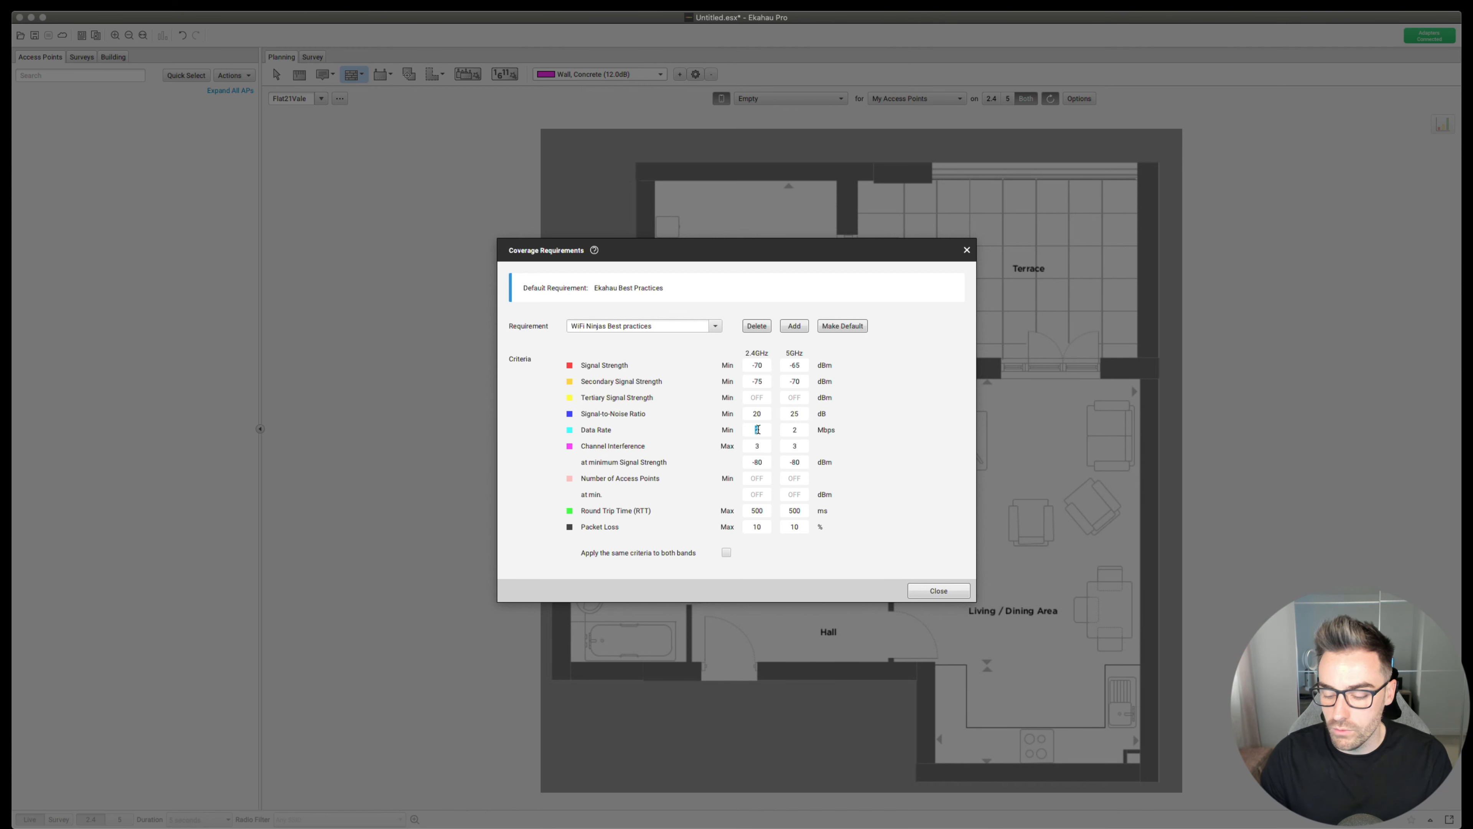
key("Tab")
type("24")
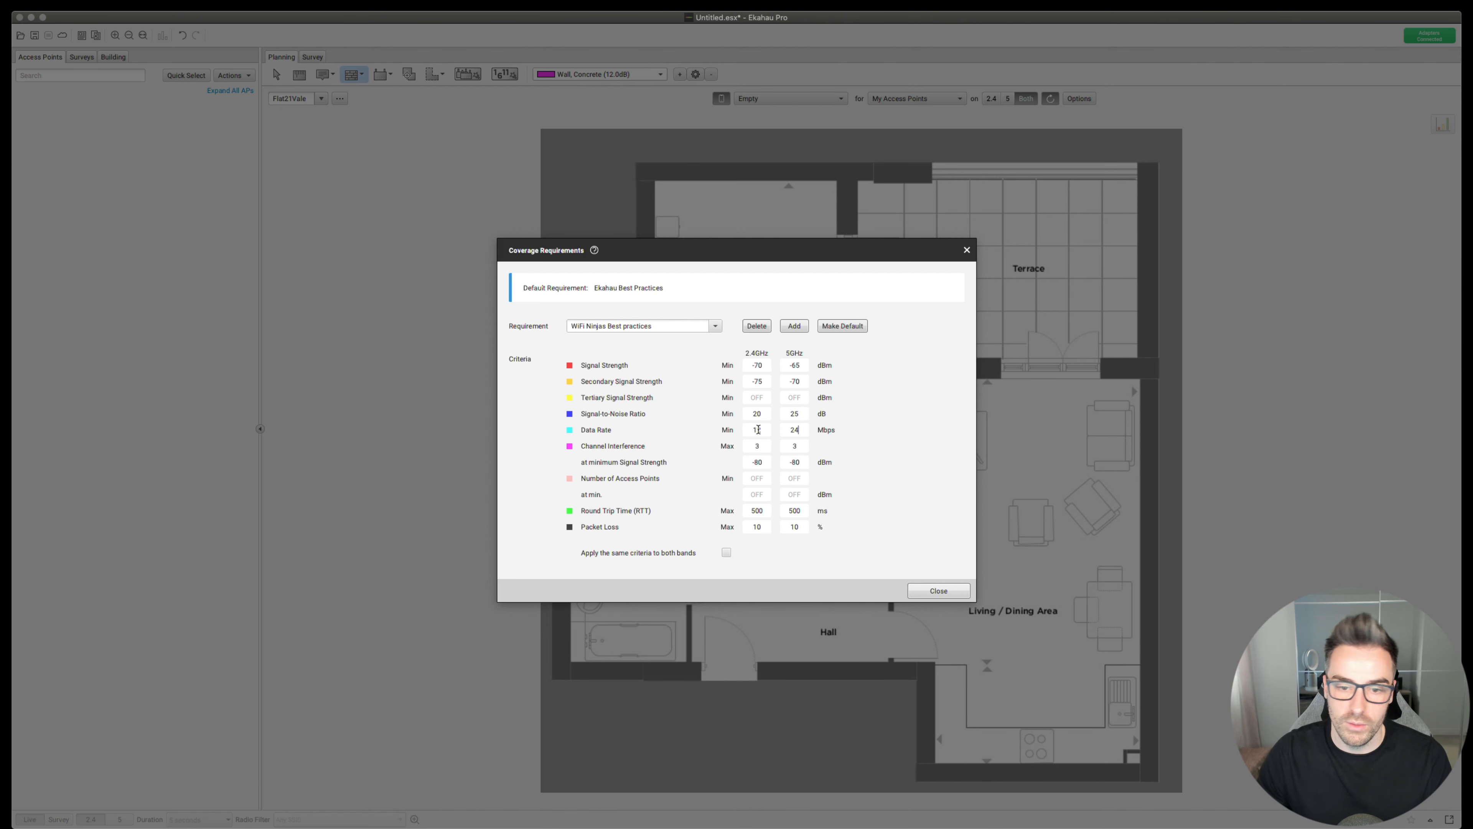
double_click(760, 446)
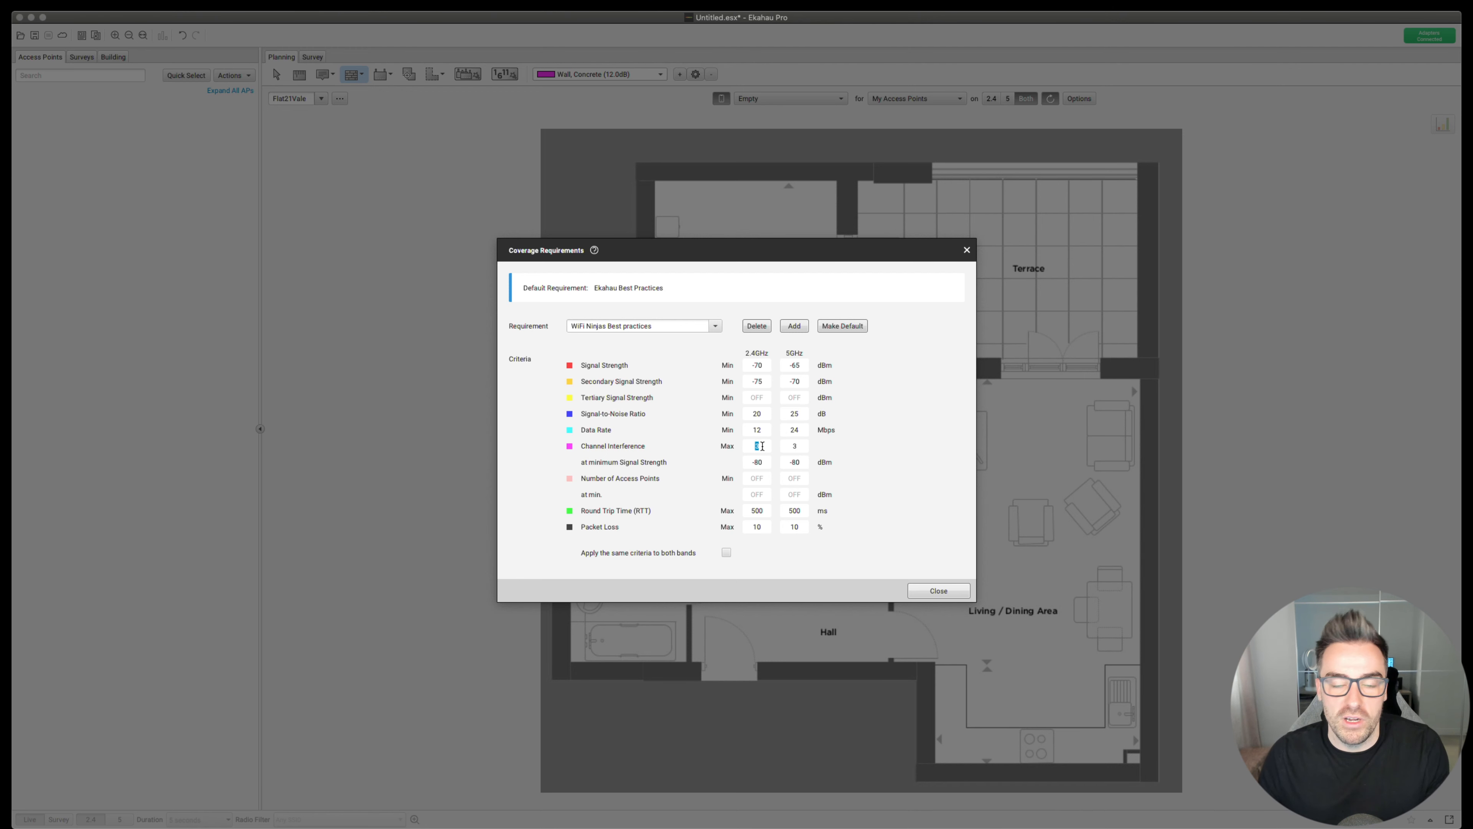
key("Tab")
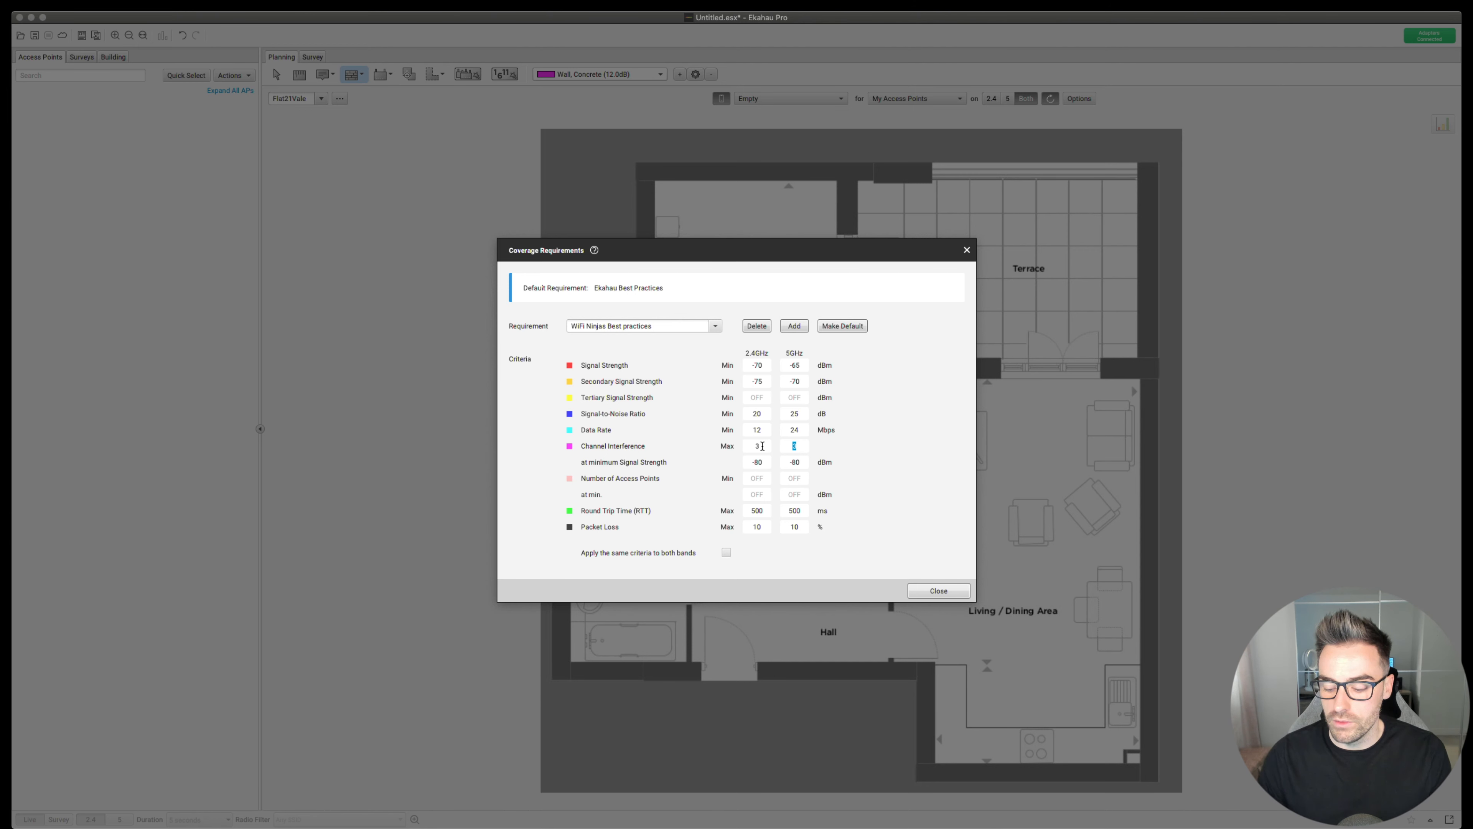
type("1")
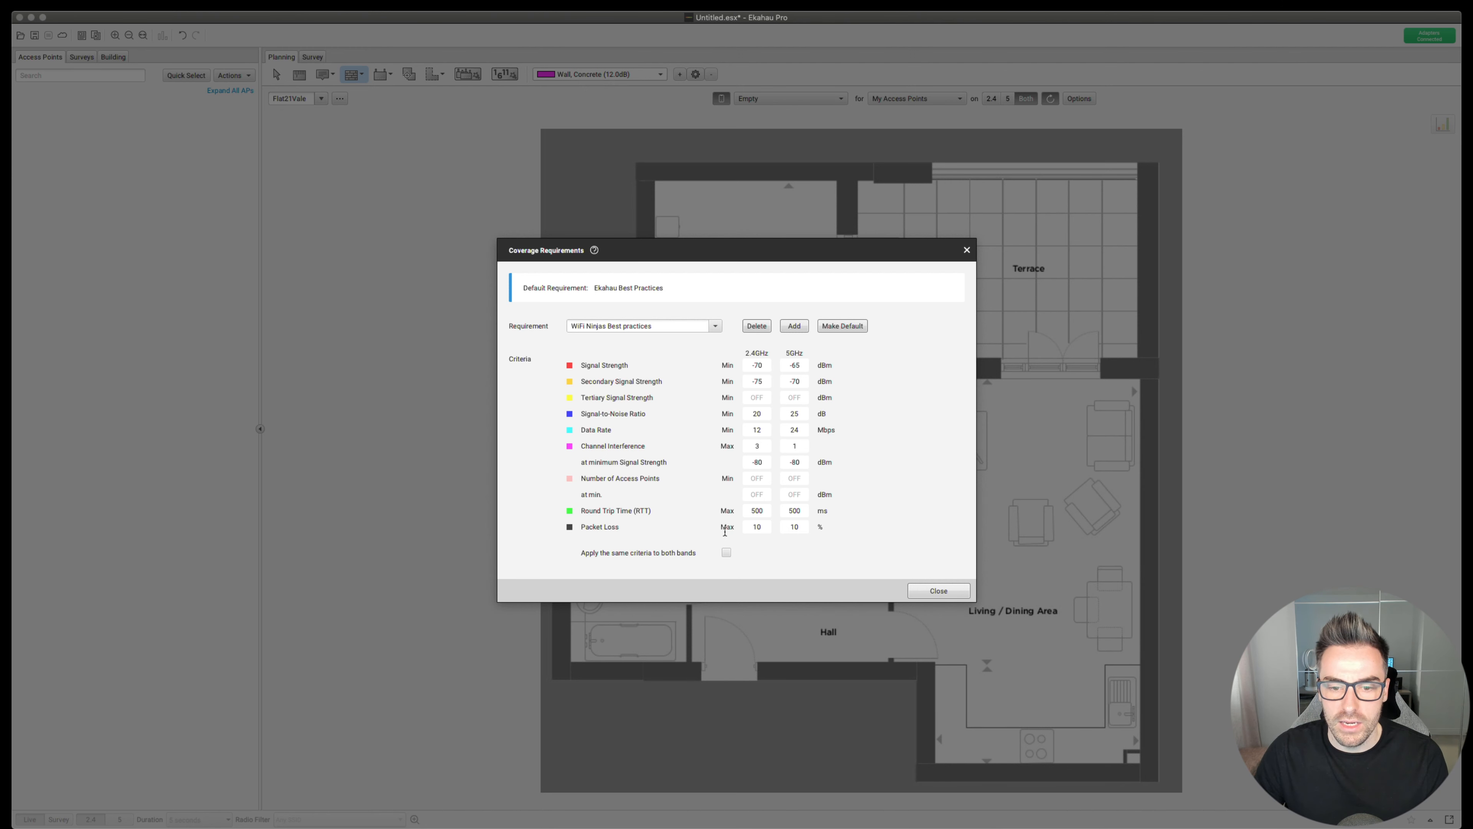
- Set the at-minimum signal strength to -85 dBm (2.4 GHz) and -78 dBm (5 GHz)
left_click(757, 462)
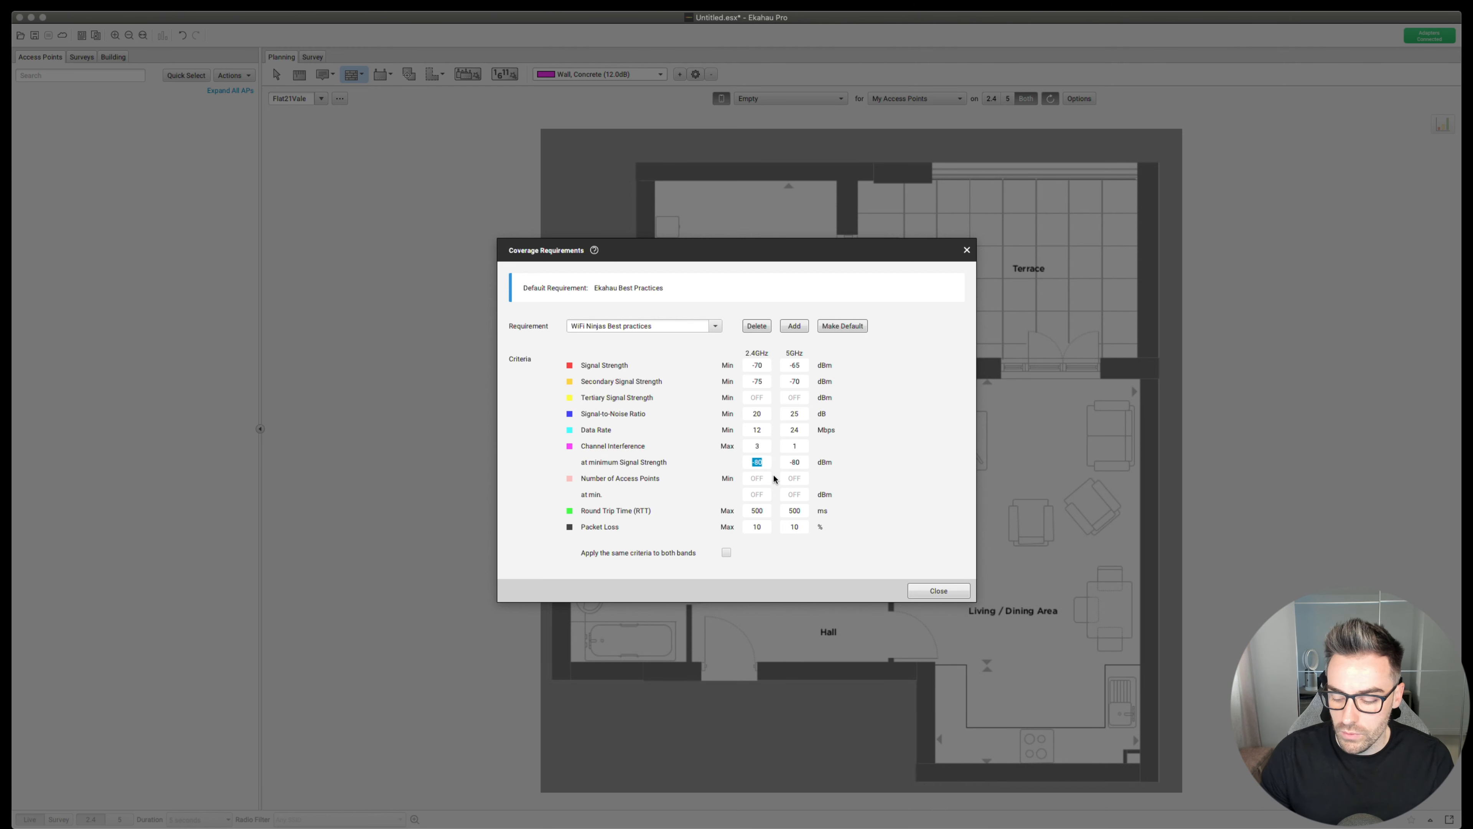
type("-85")
key("Tab")
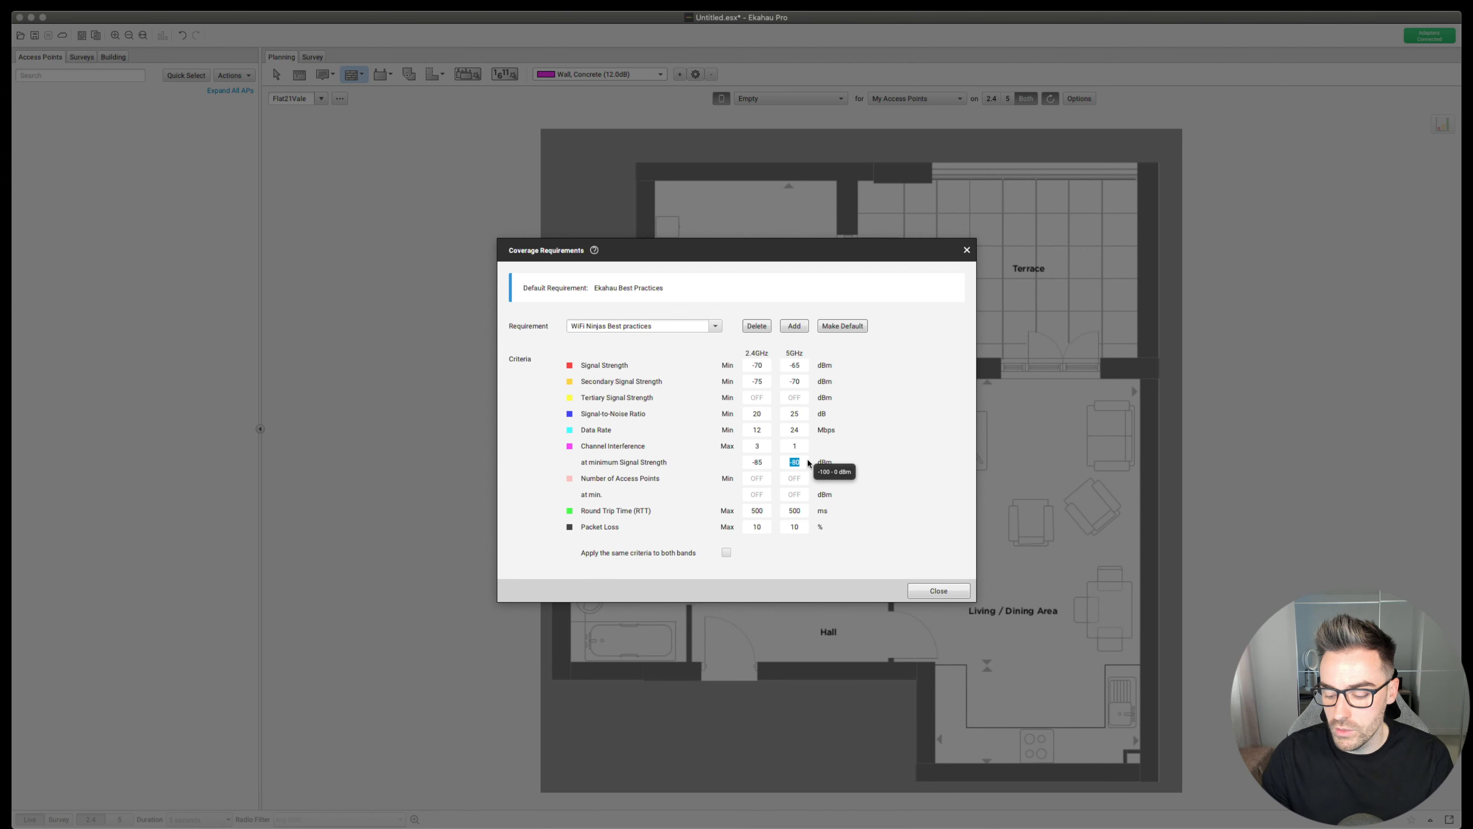
type("-78")
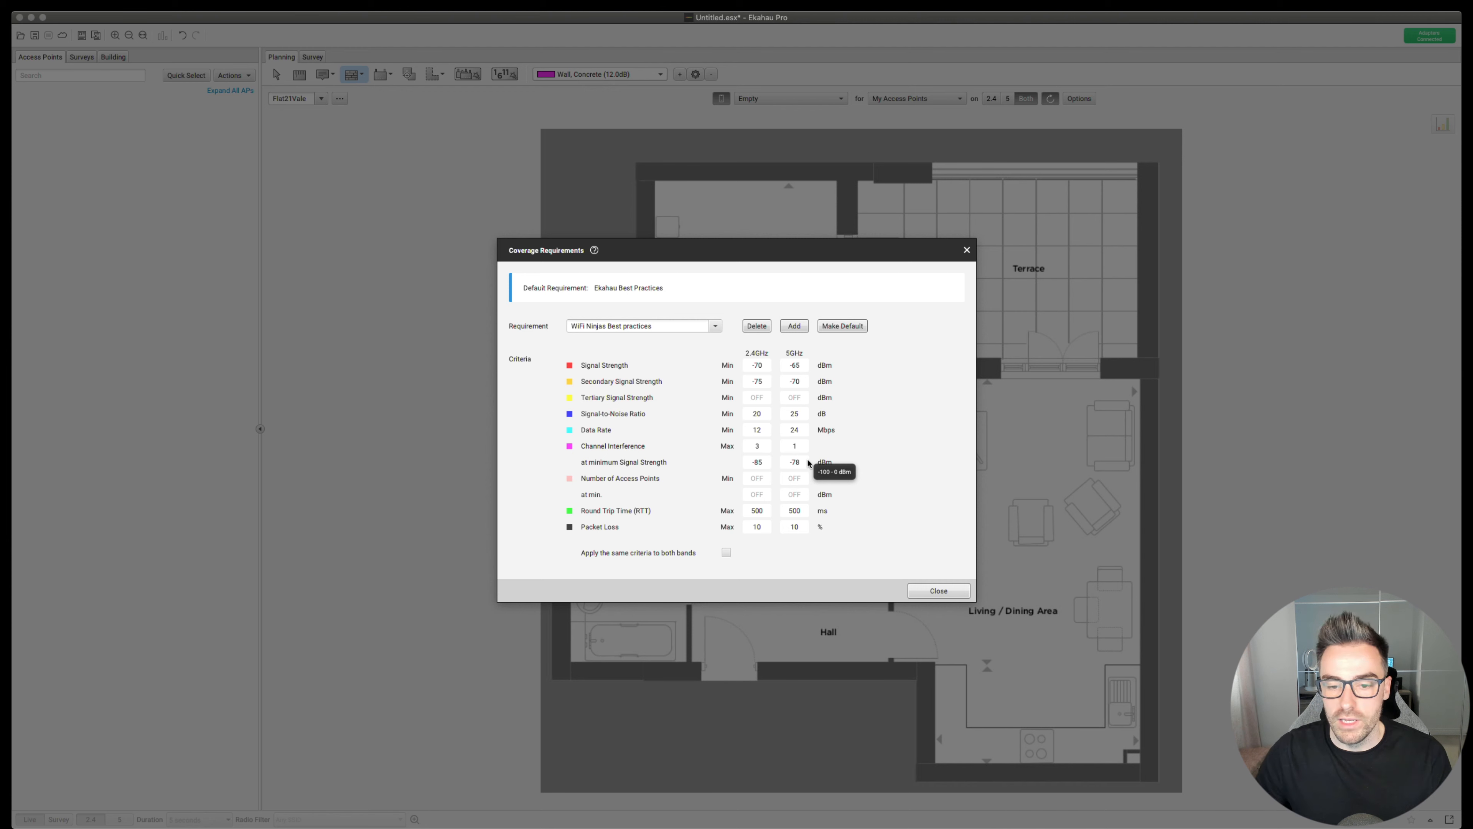
- Set round-trip time to 200/100 ms and packet loss to 5/2 %, then close
left_click(758, 510)
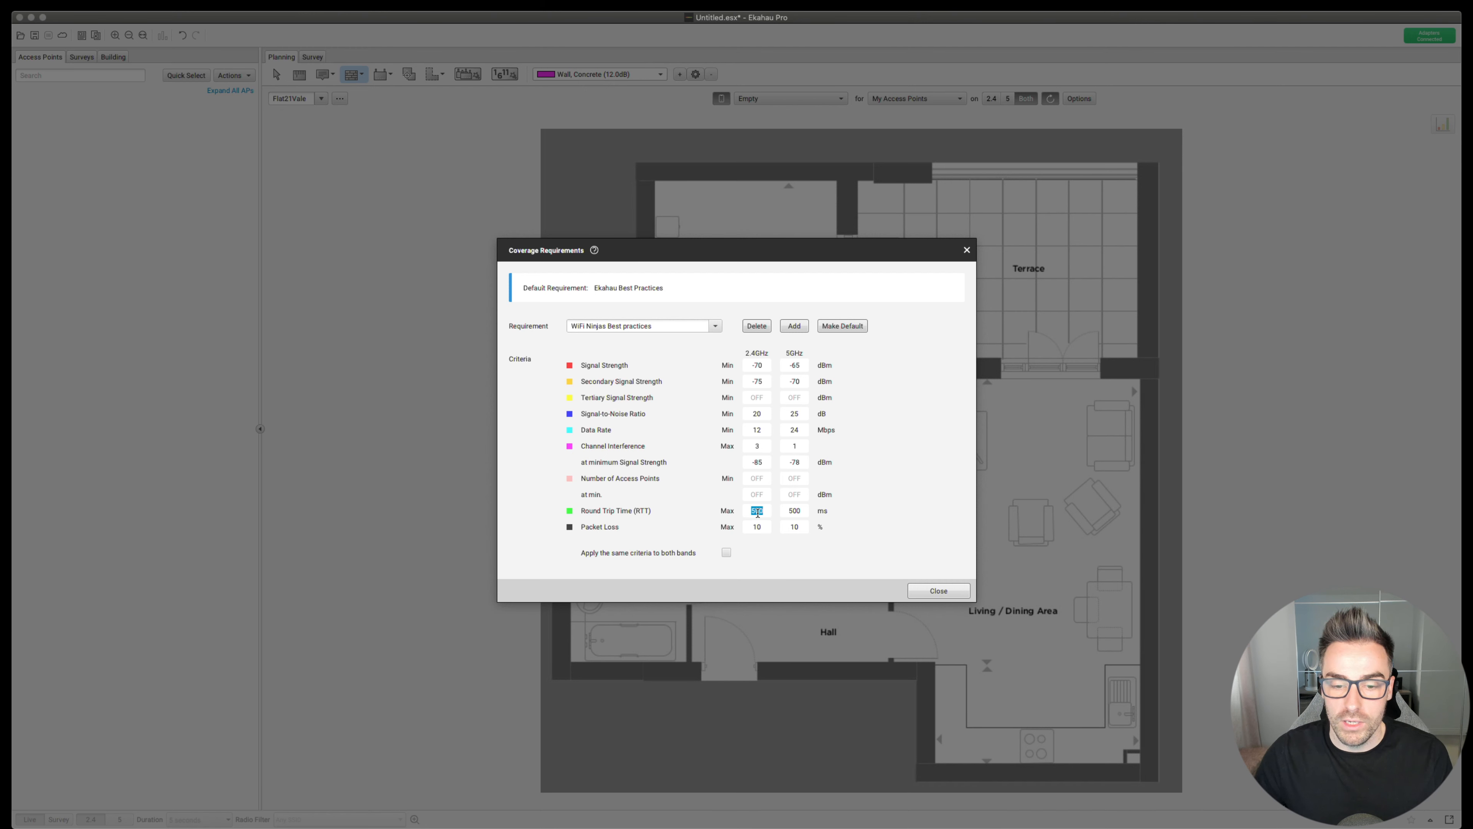
type("200")
key("Tab")
type("100")
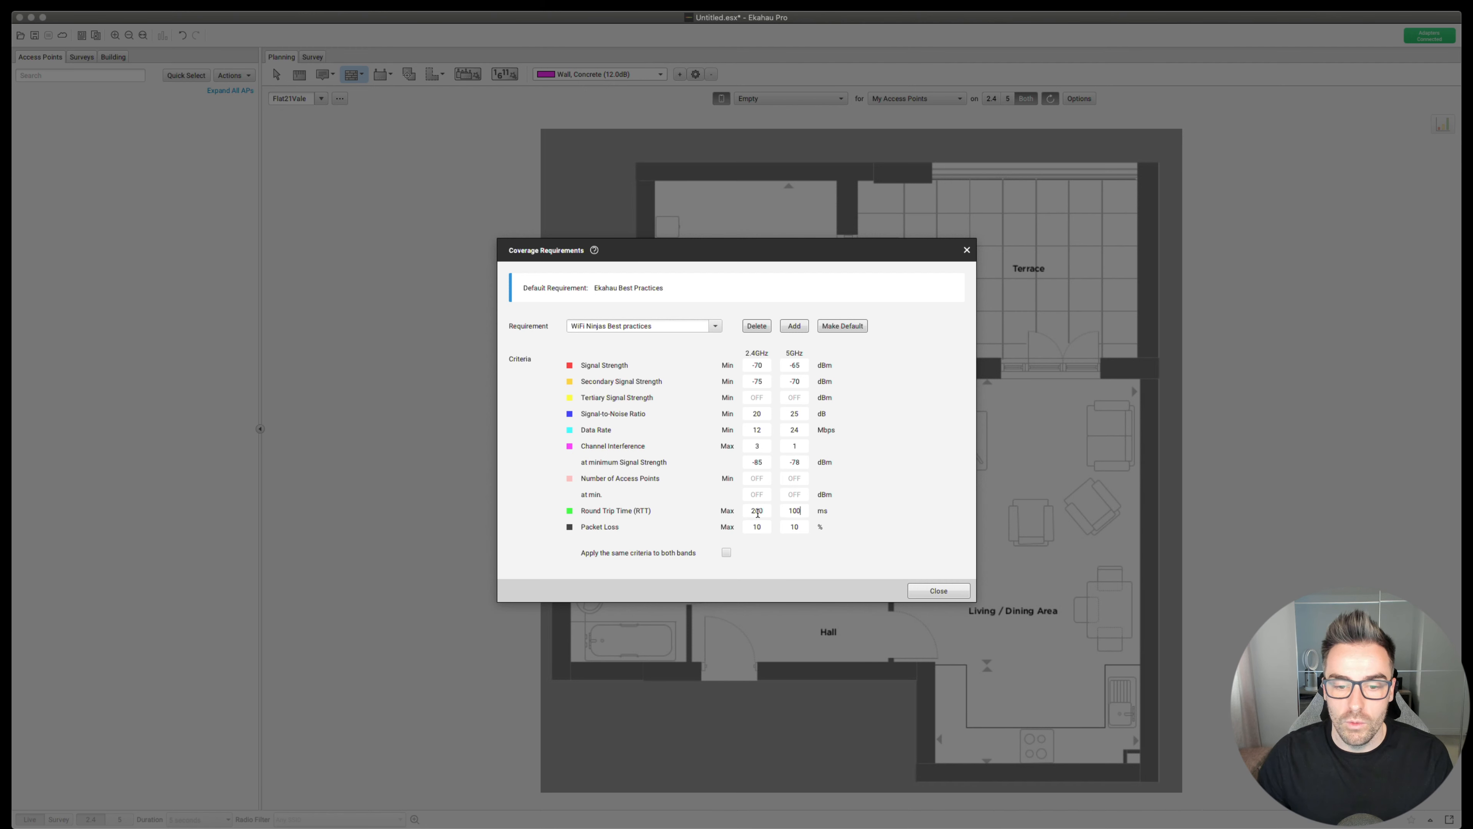
left_click(759, 526)
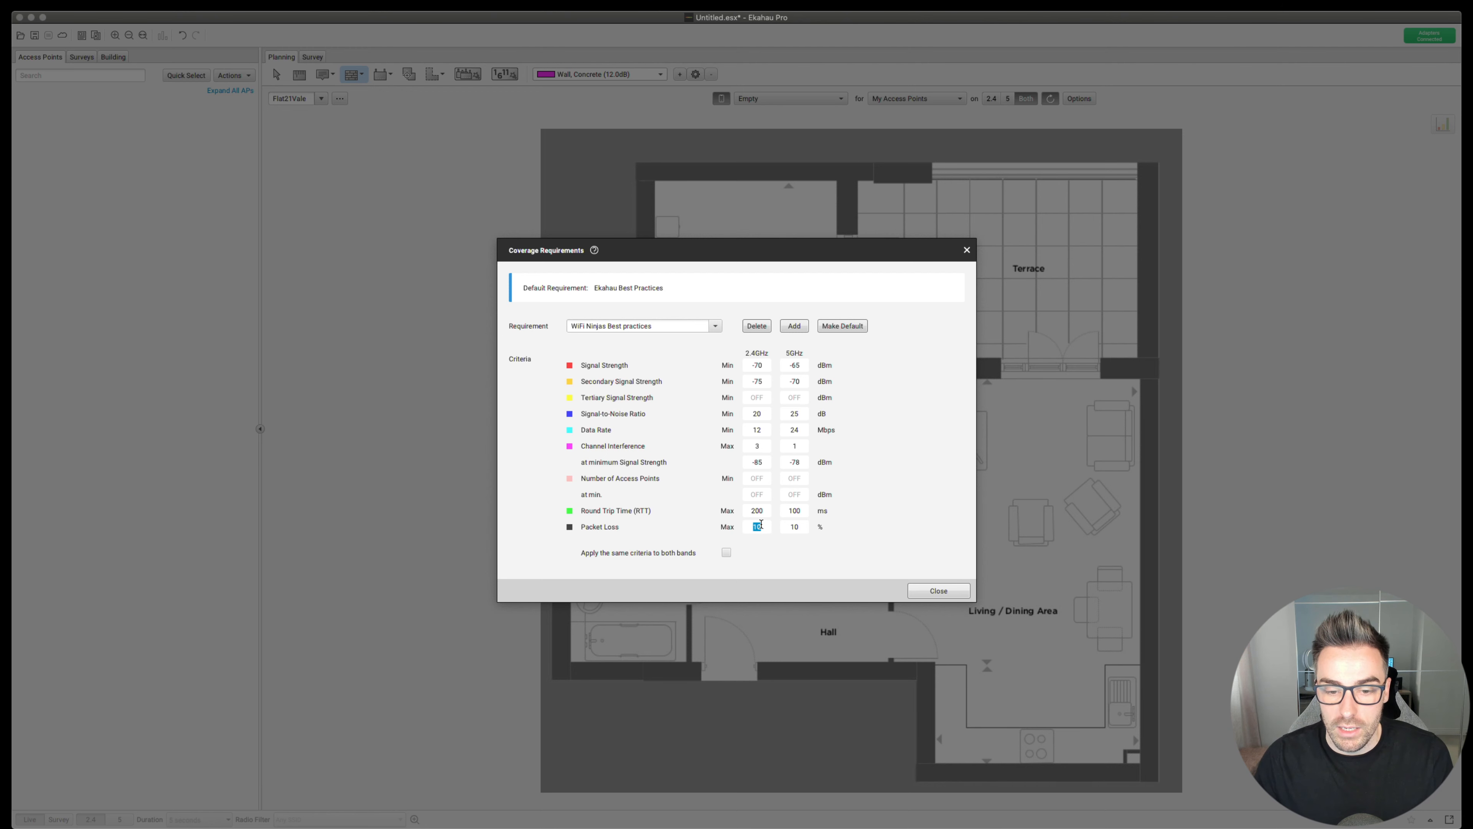
type("5")
key("Tab")
type("2")
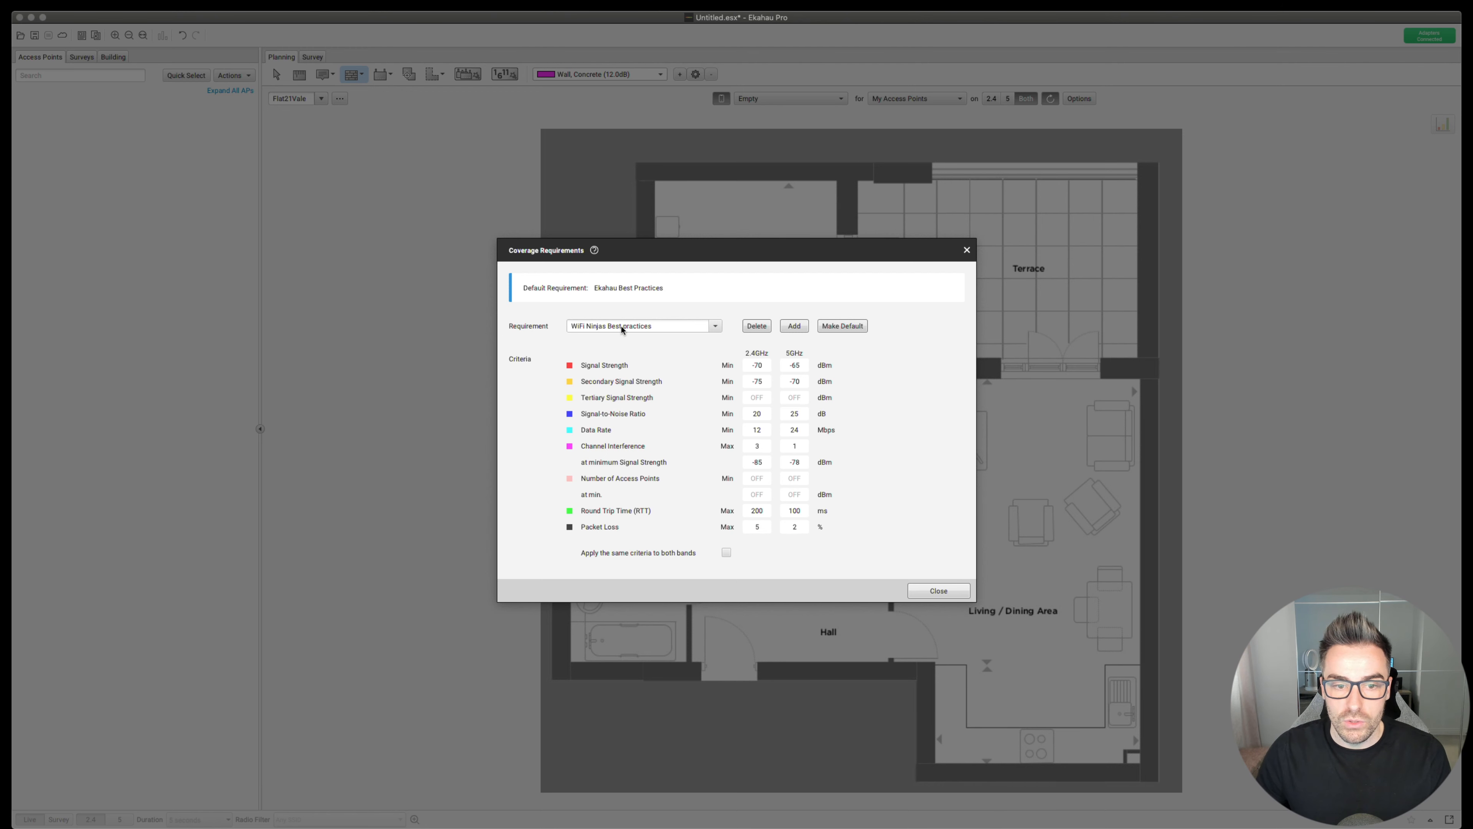
left_click(938, 591)
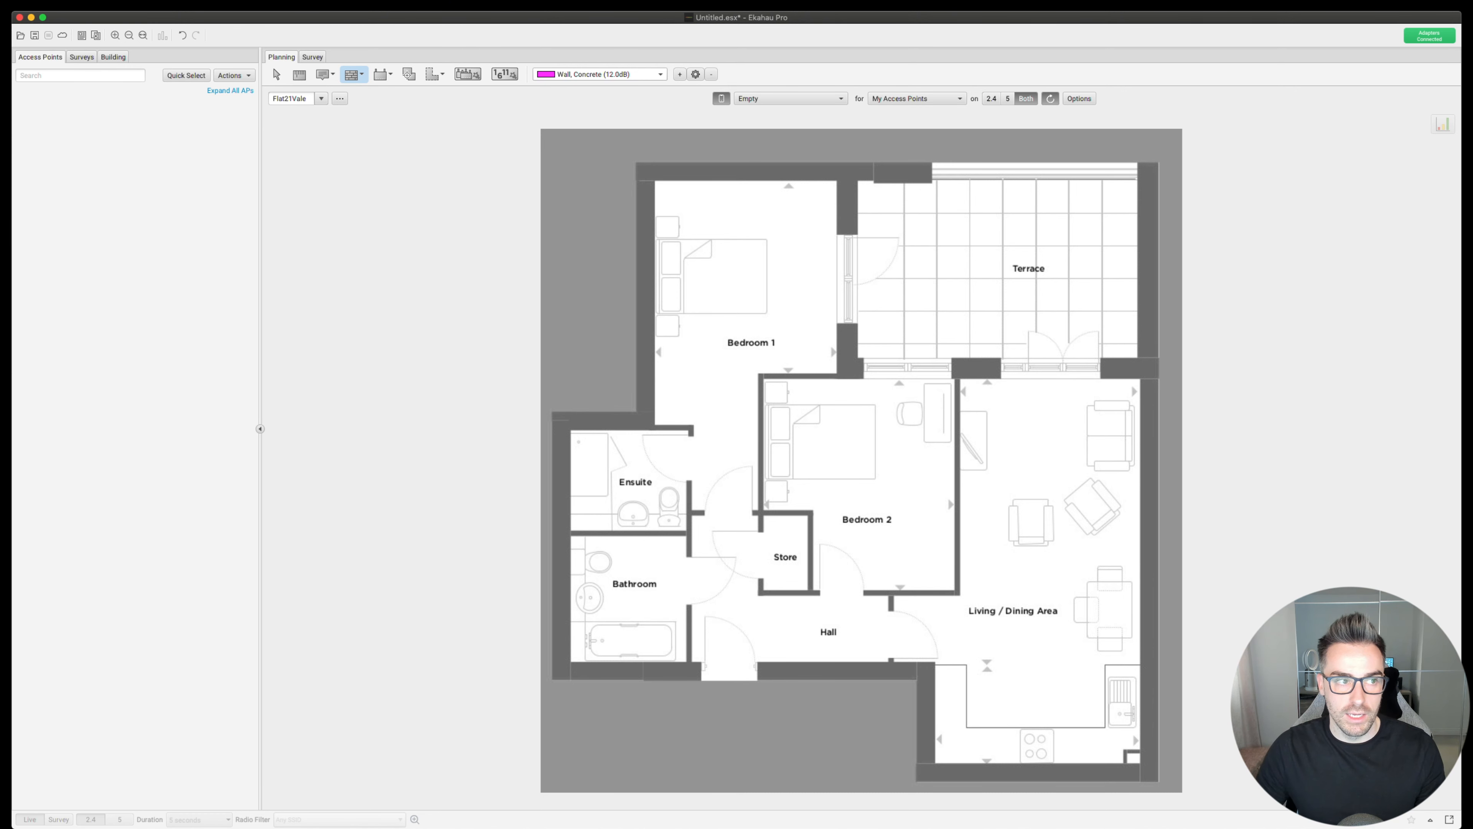
- Fill in the Responsible person field in Project Notes with the person's name and close
left_click(102, 210)
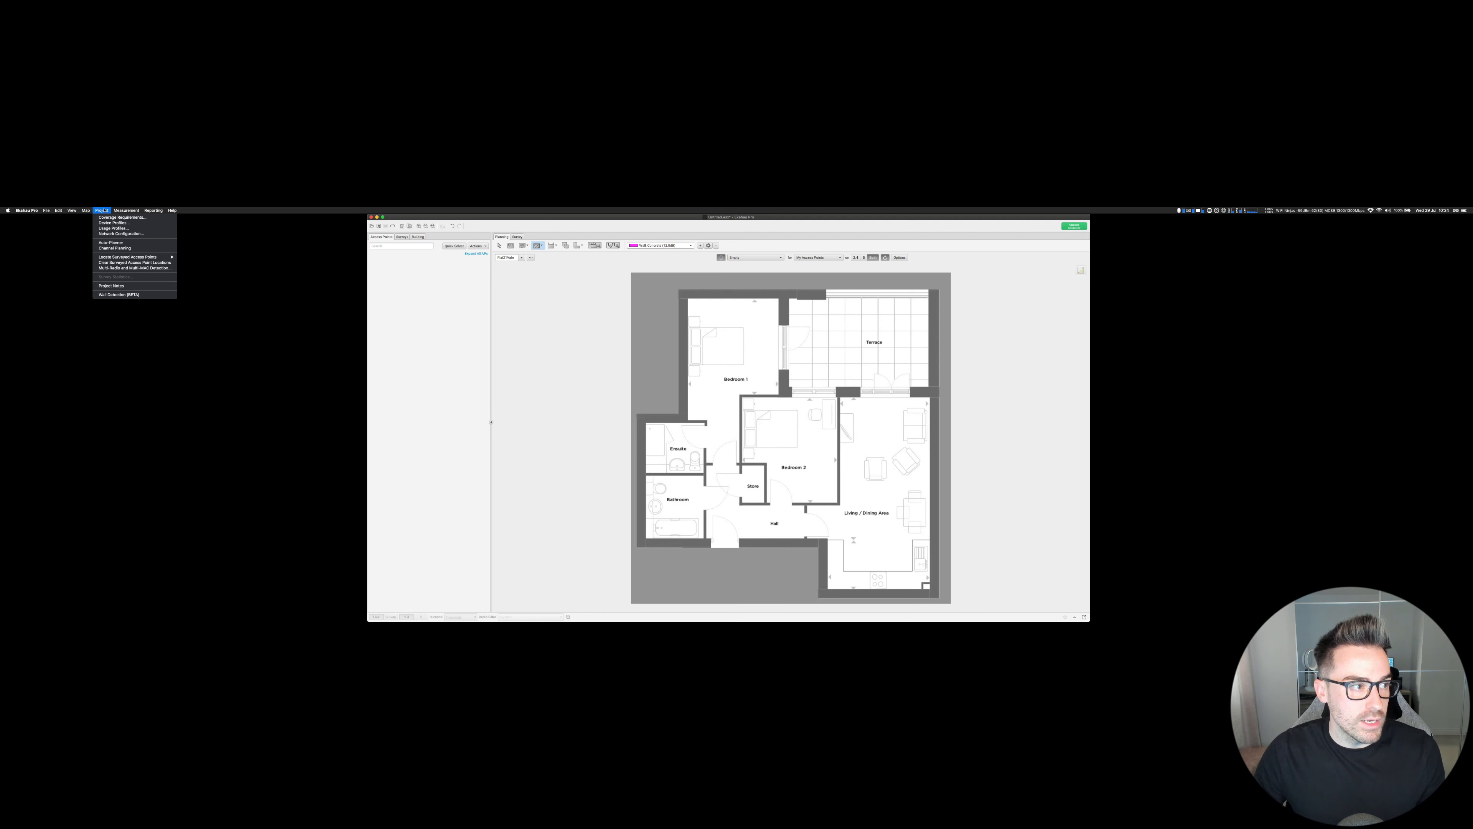
left_click(111, 285)
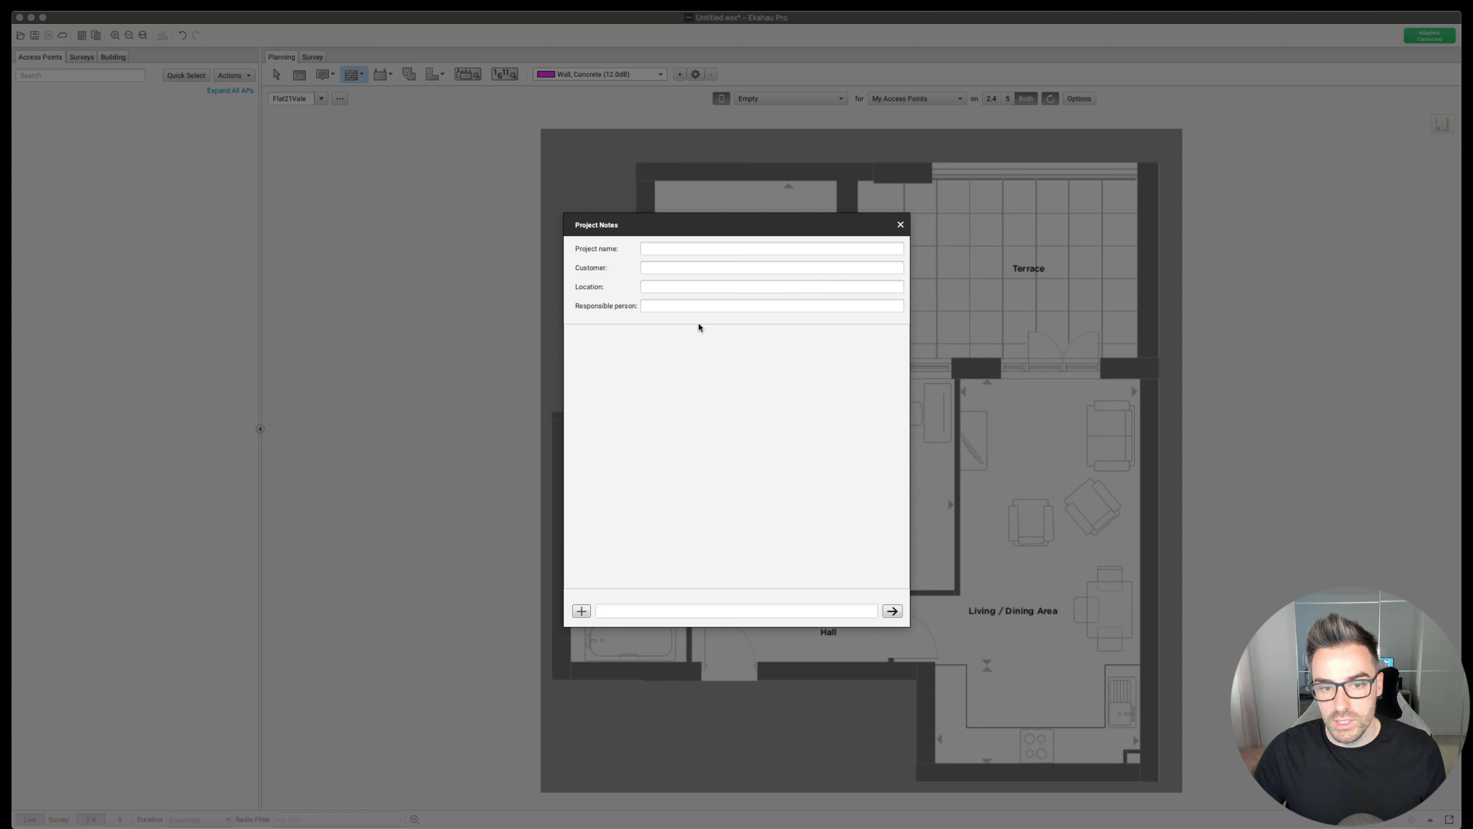
left_click(683, 307)
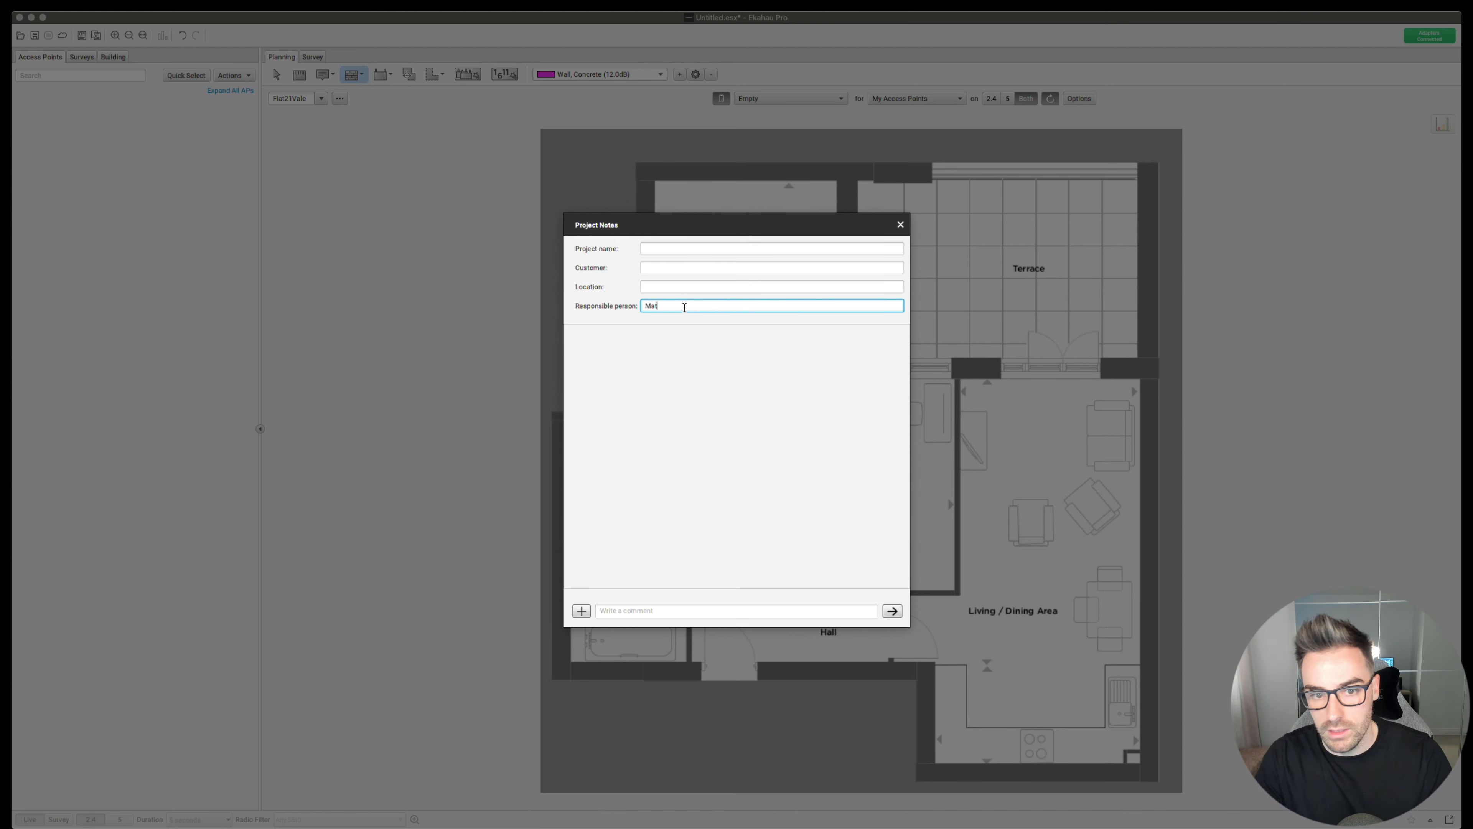
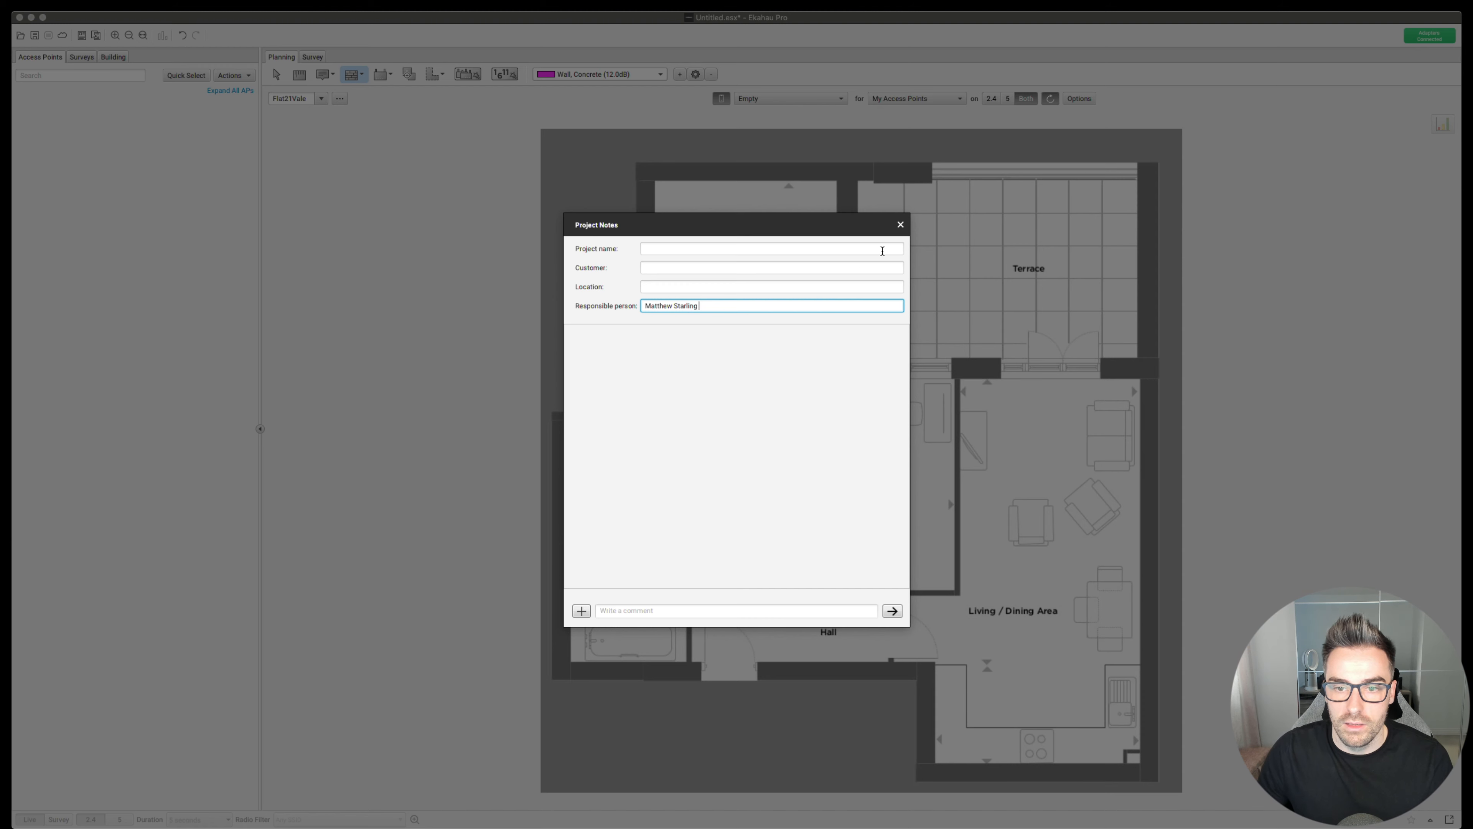
left_click(900, 225)
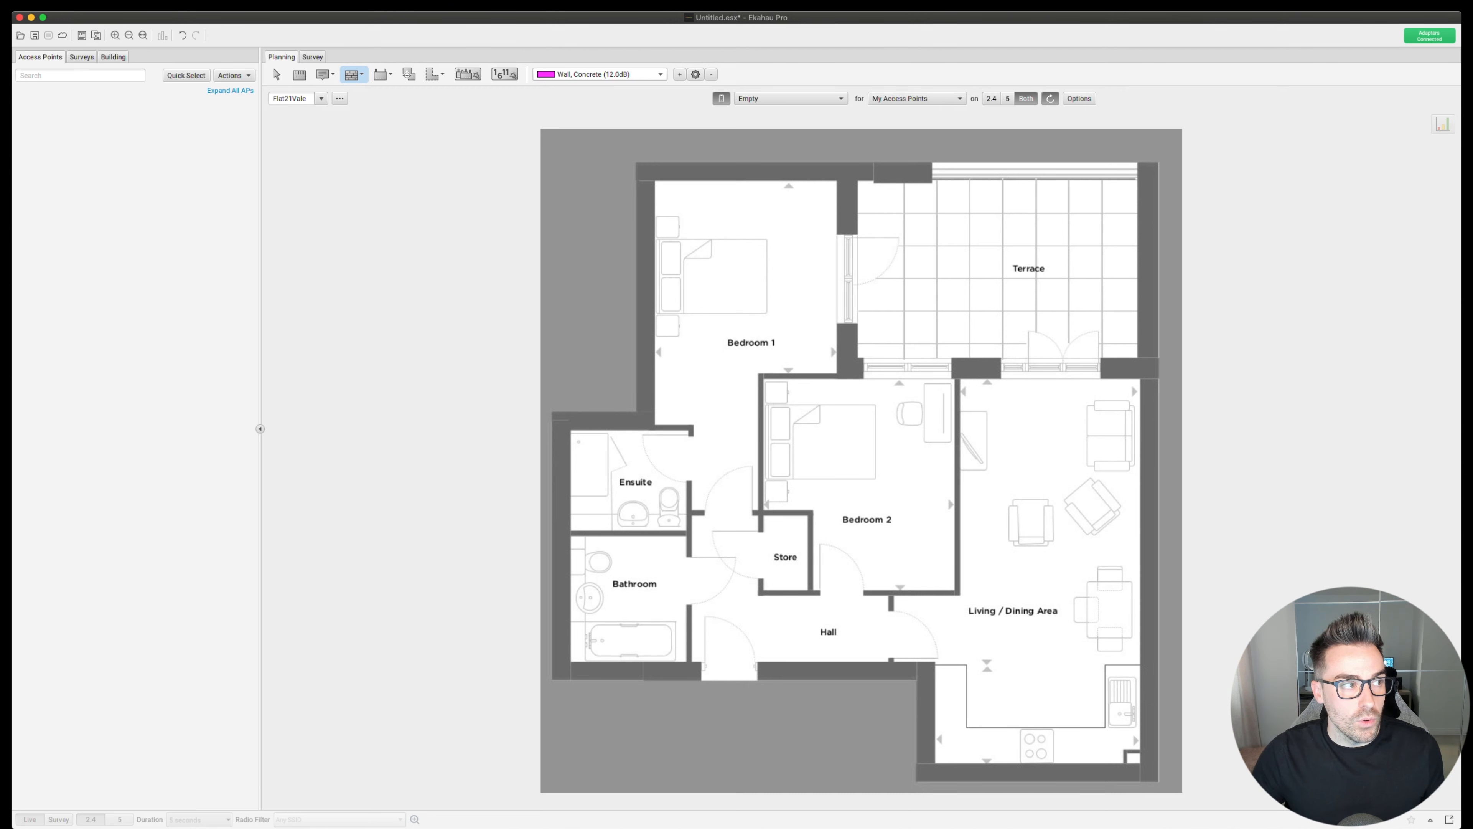
- Open 'WiFi Ninjas Base Project File - v1.esx' from recent files without saving Untitled.esx
left_click(46, 210)
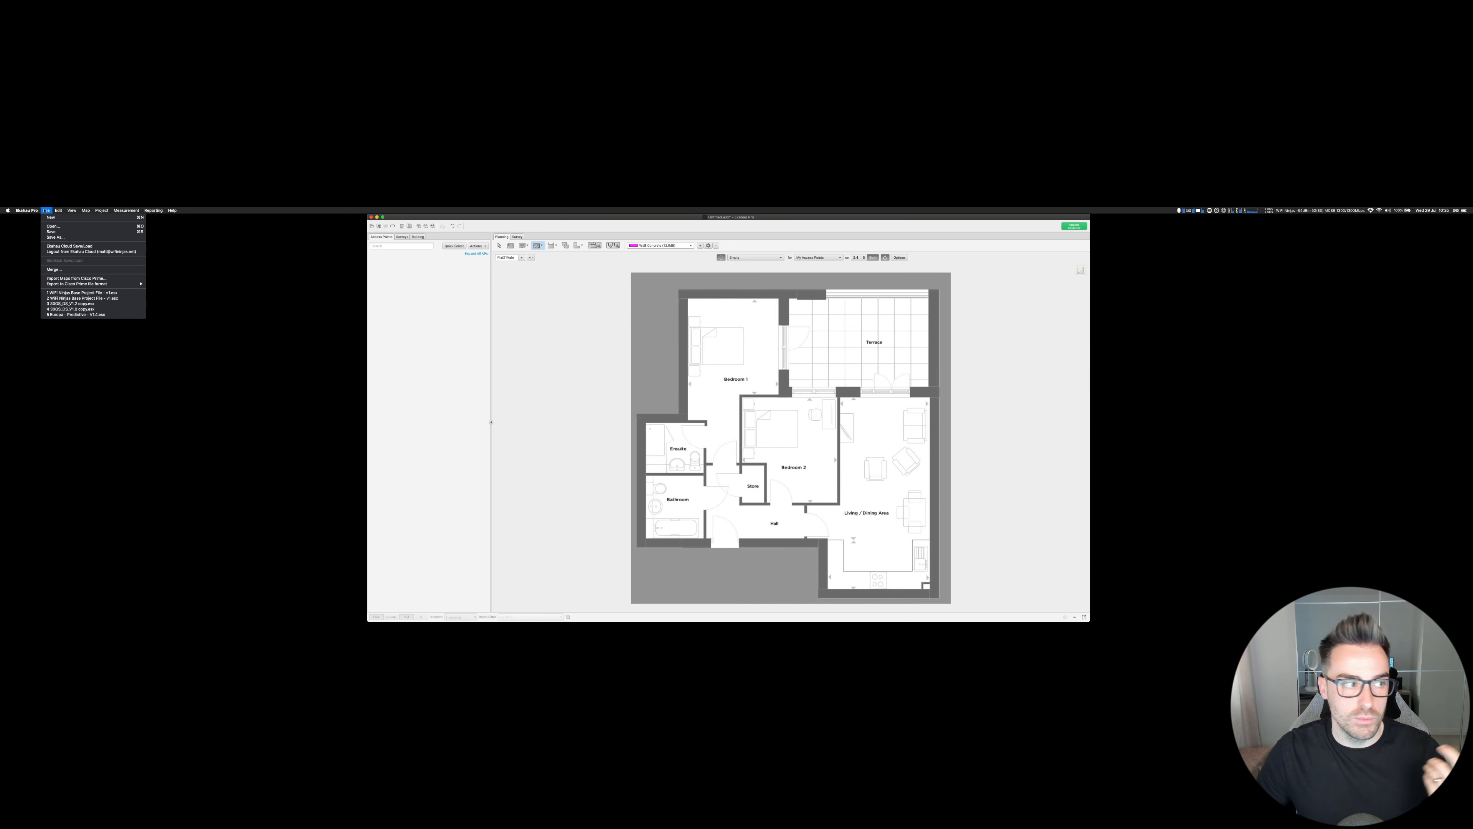
left_click(86, 293)
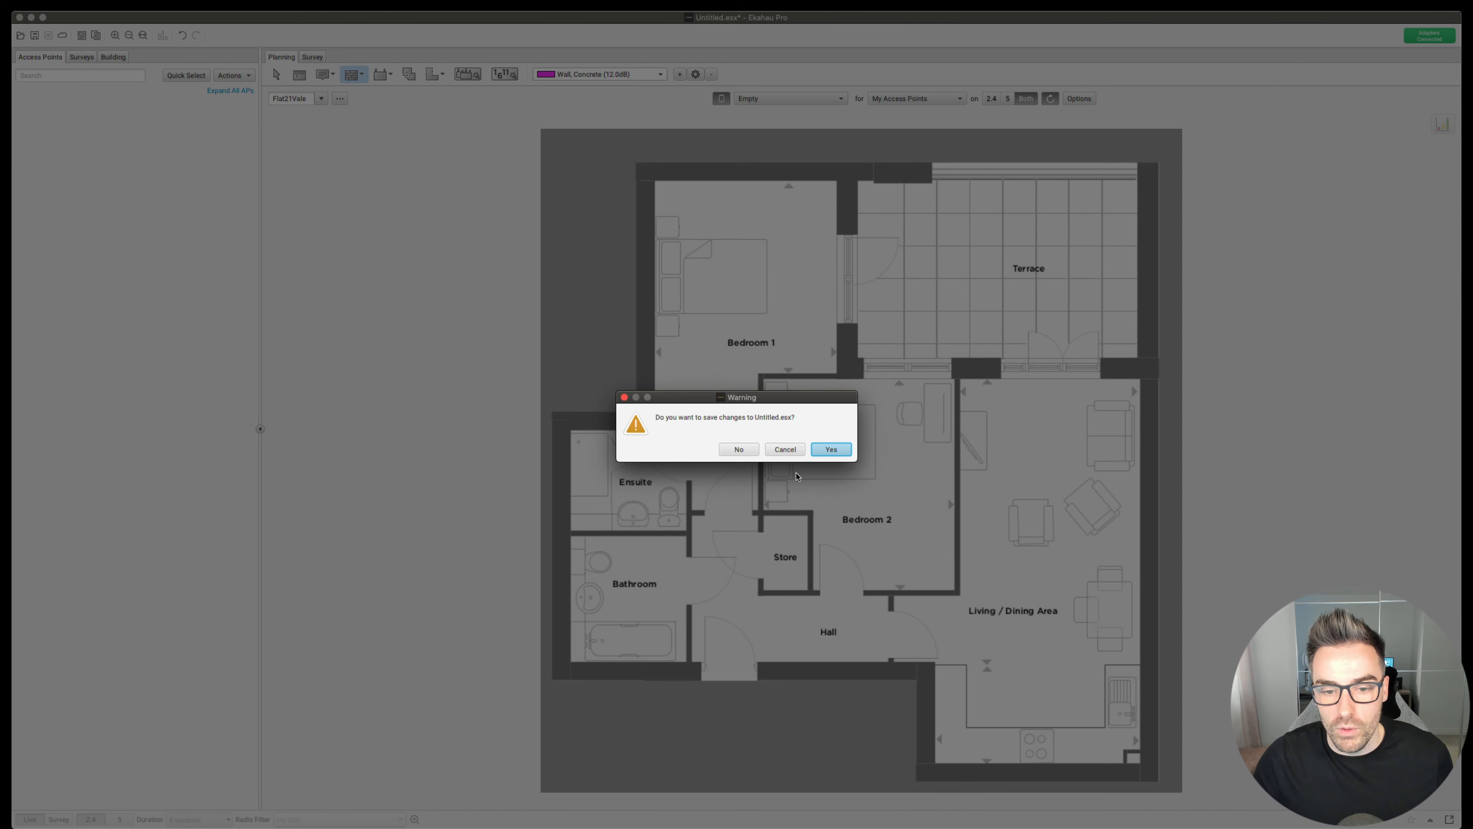
left_click(737, 449)
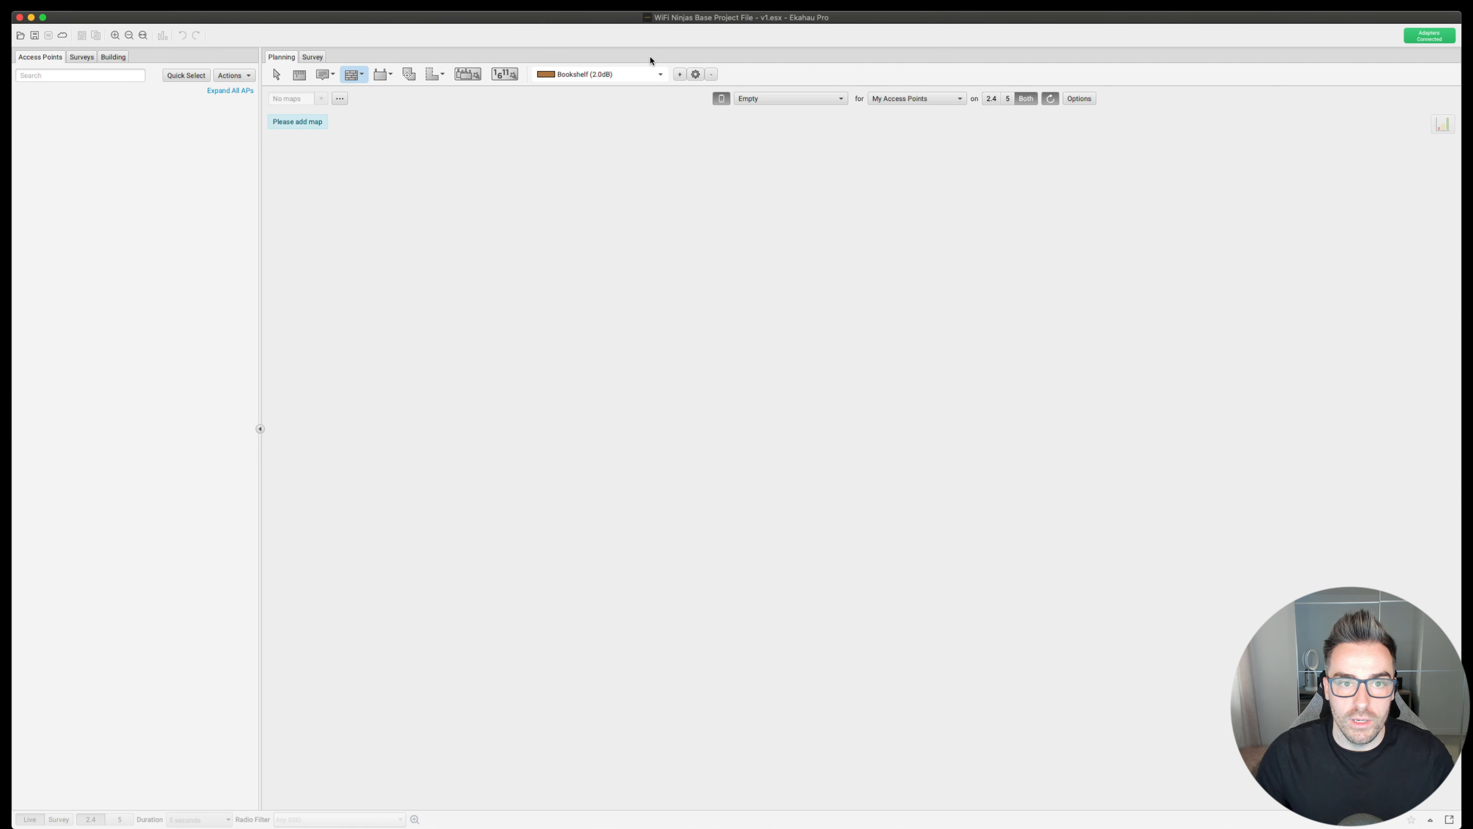
- Browse the wall material list without changing the selection
left_click(638, 73)
scroll(635, 145, "down", 10)
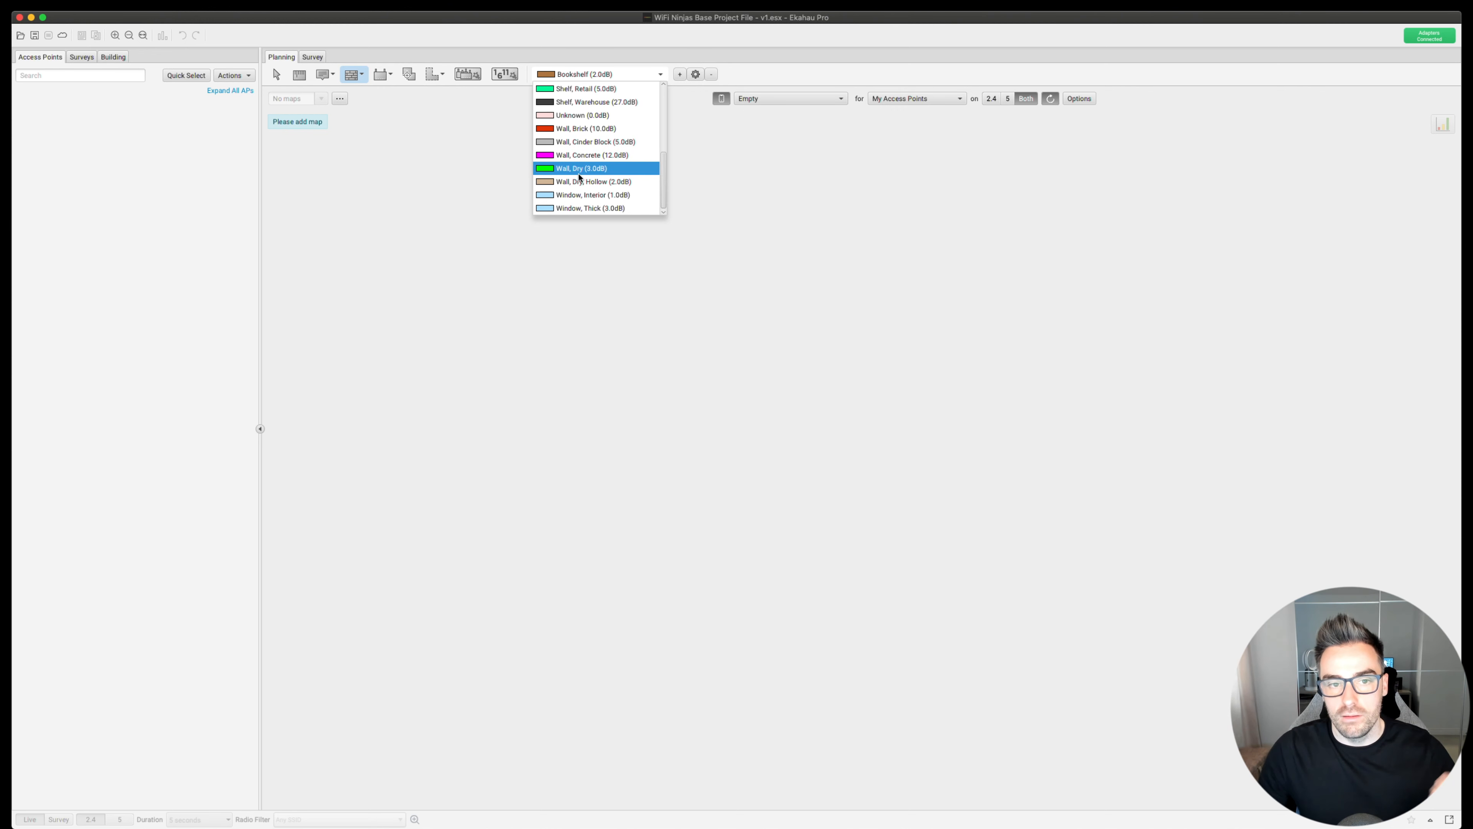
left_click(514, 49)
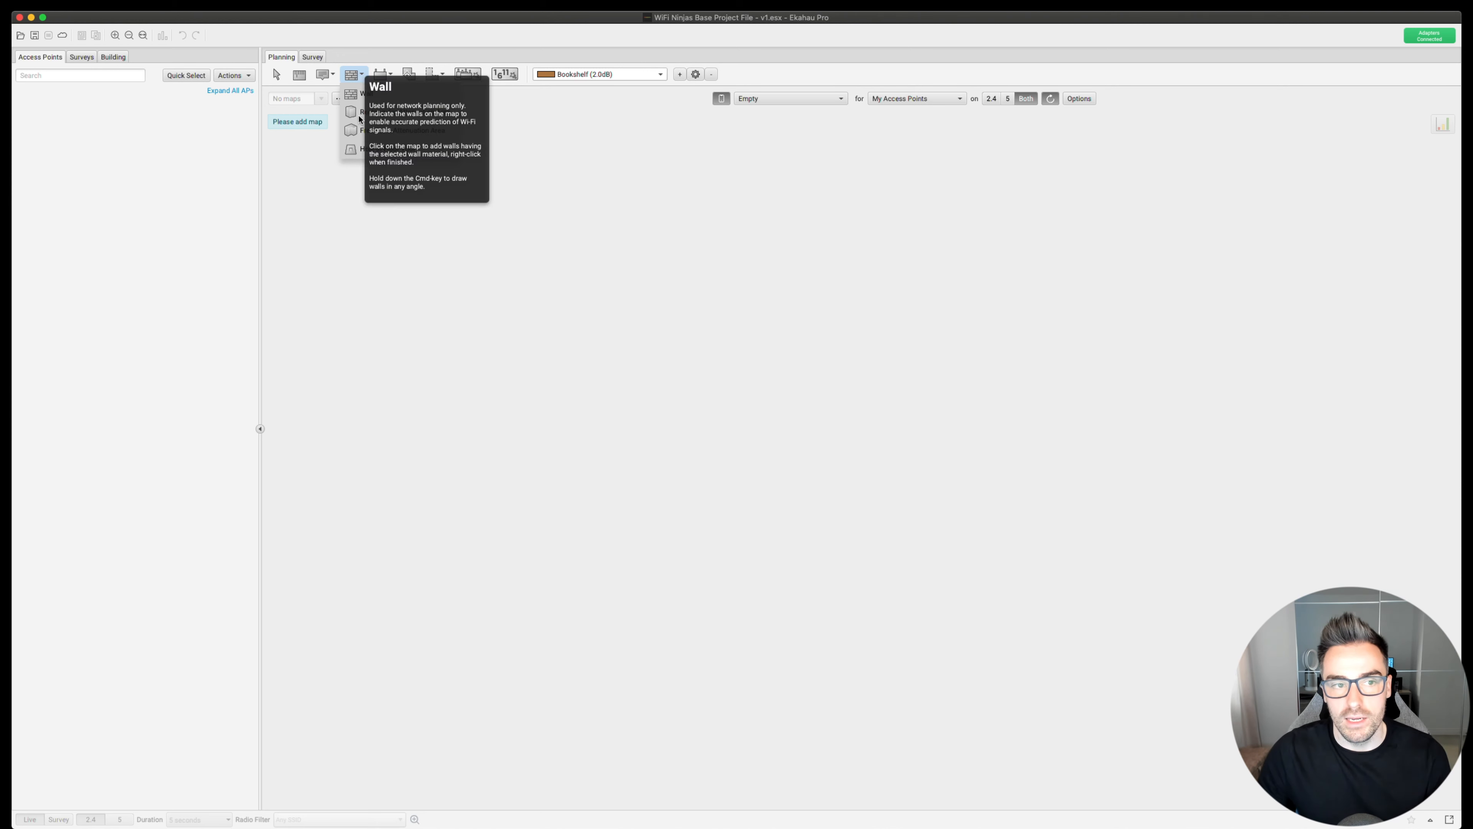
- Select the Rectangular Attenuation Area tool with Cabling Closet material, then open Coverage Requirements
left_click(351, 113)
left_click(627, 78)
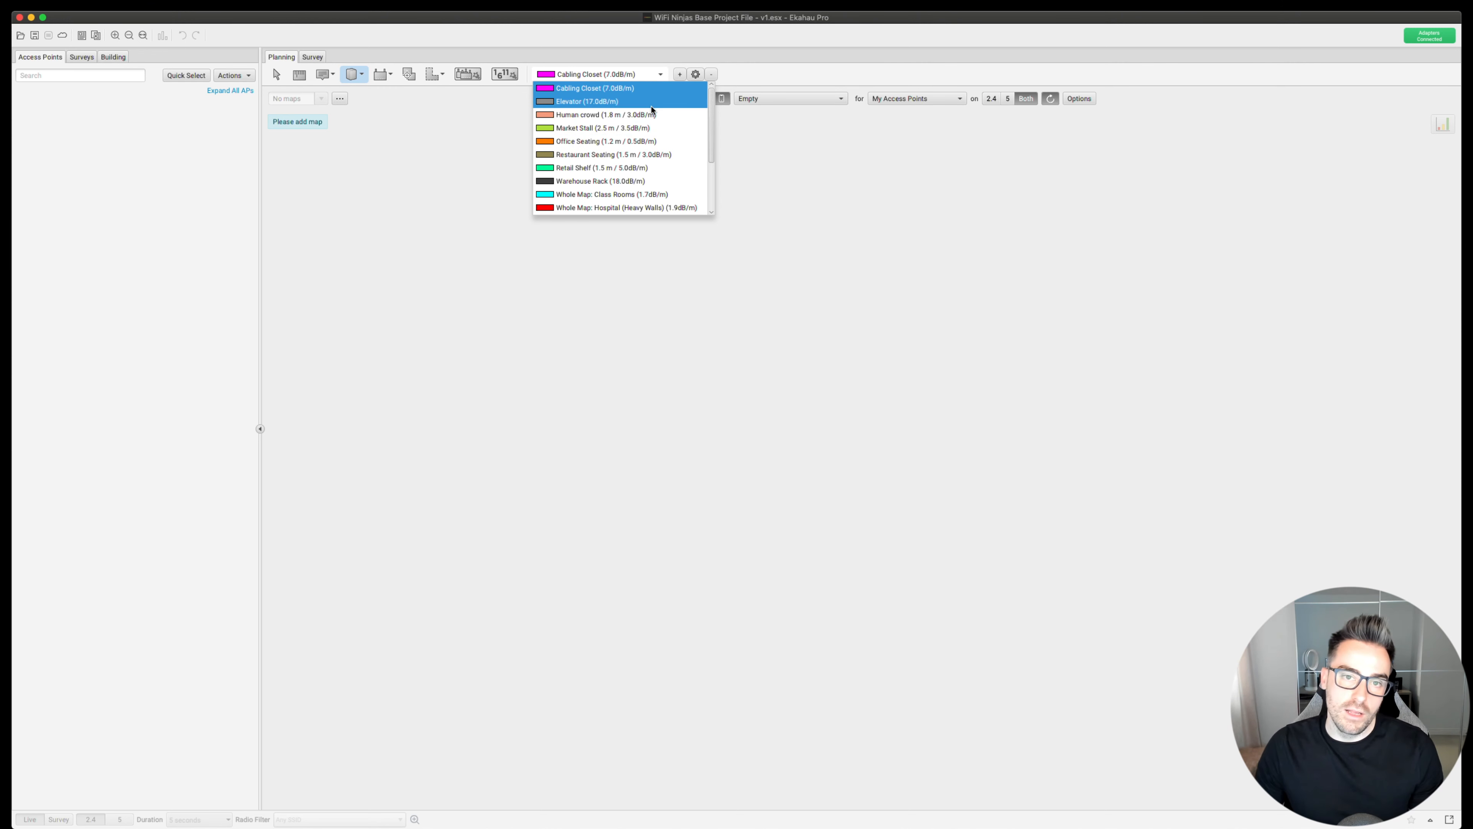
left_click(746, 54)
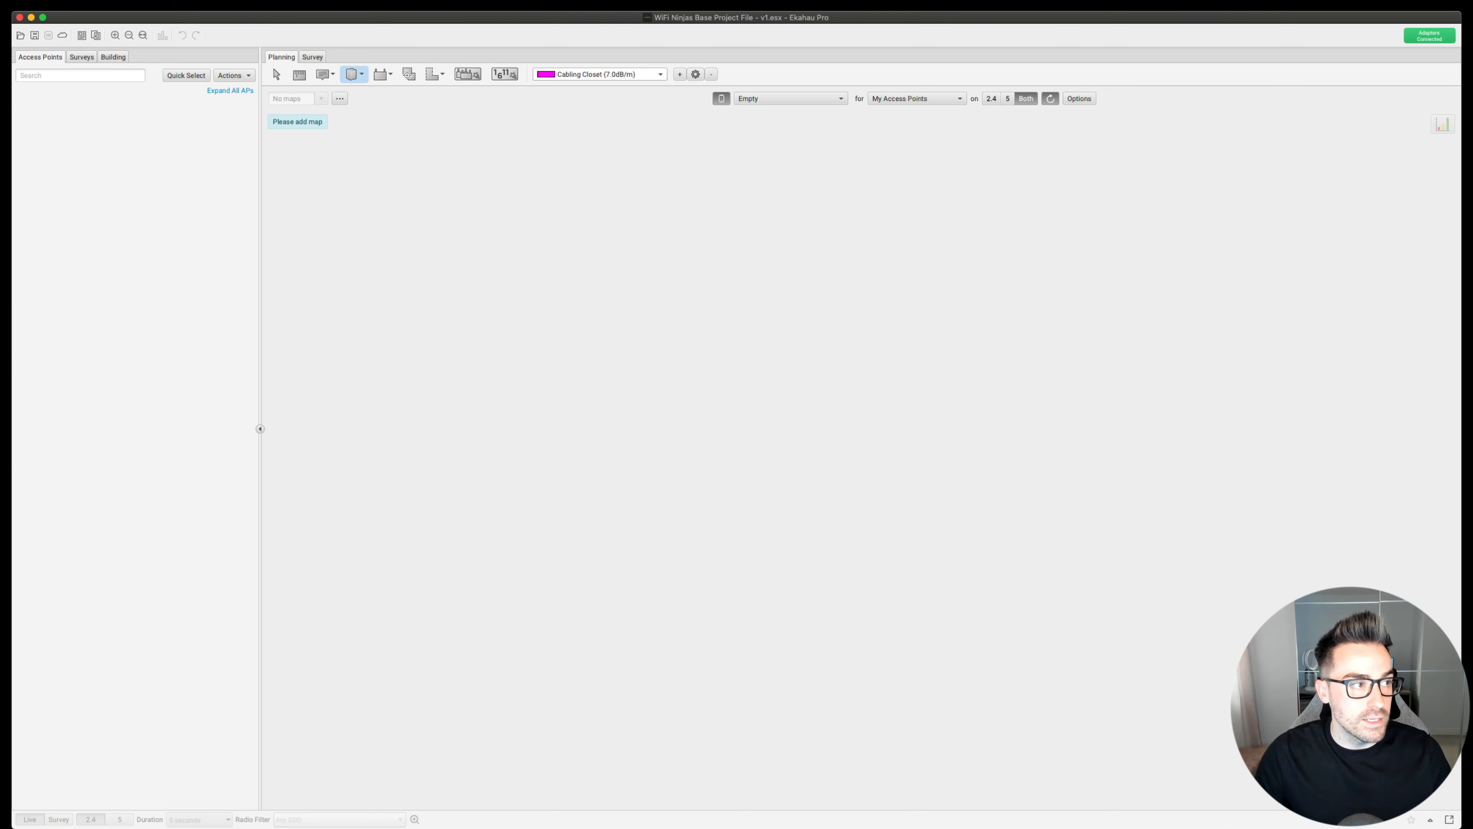
left_click(100, 211)
left_click(124, 224)
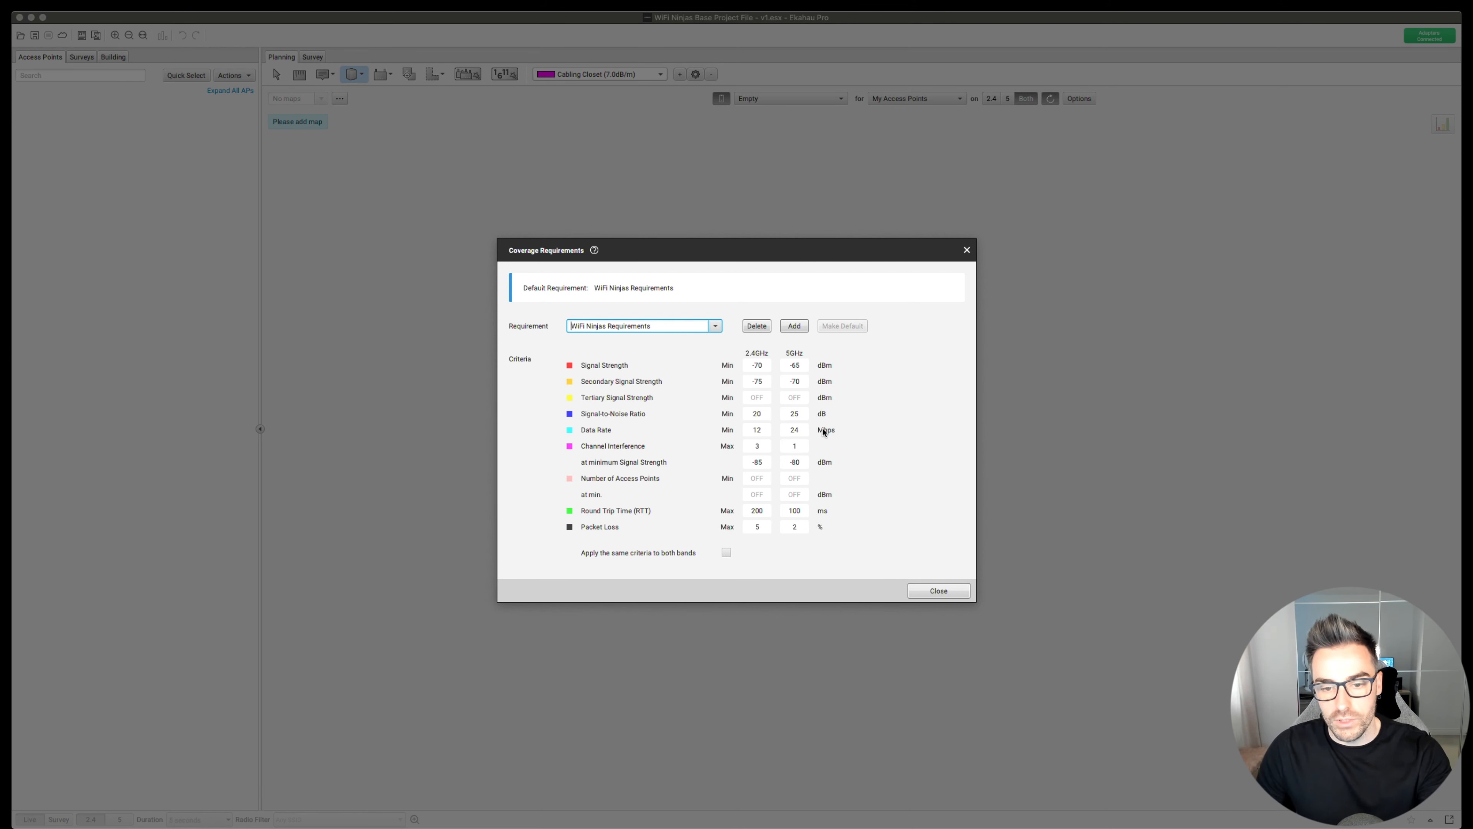
- Close Coverage Requirements and review the Device Profiles list for the carried-over profiles
left_click(951, 597)
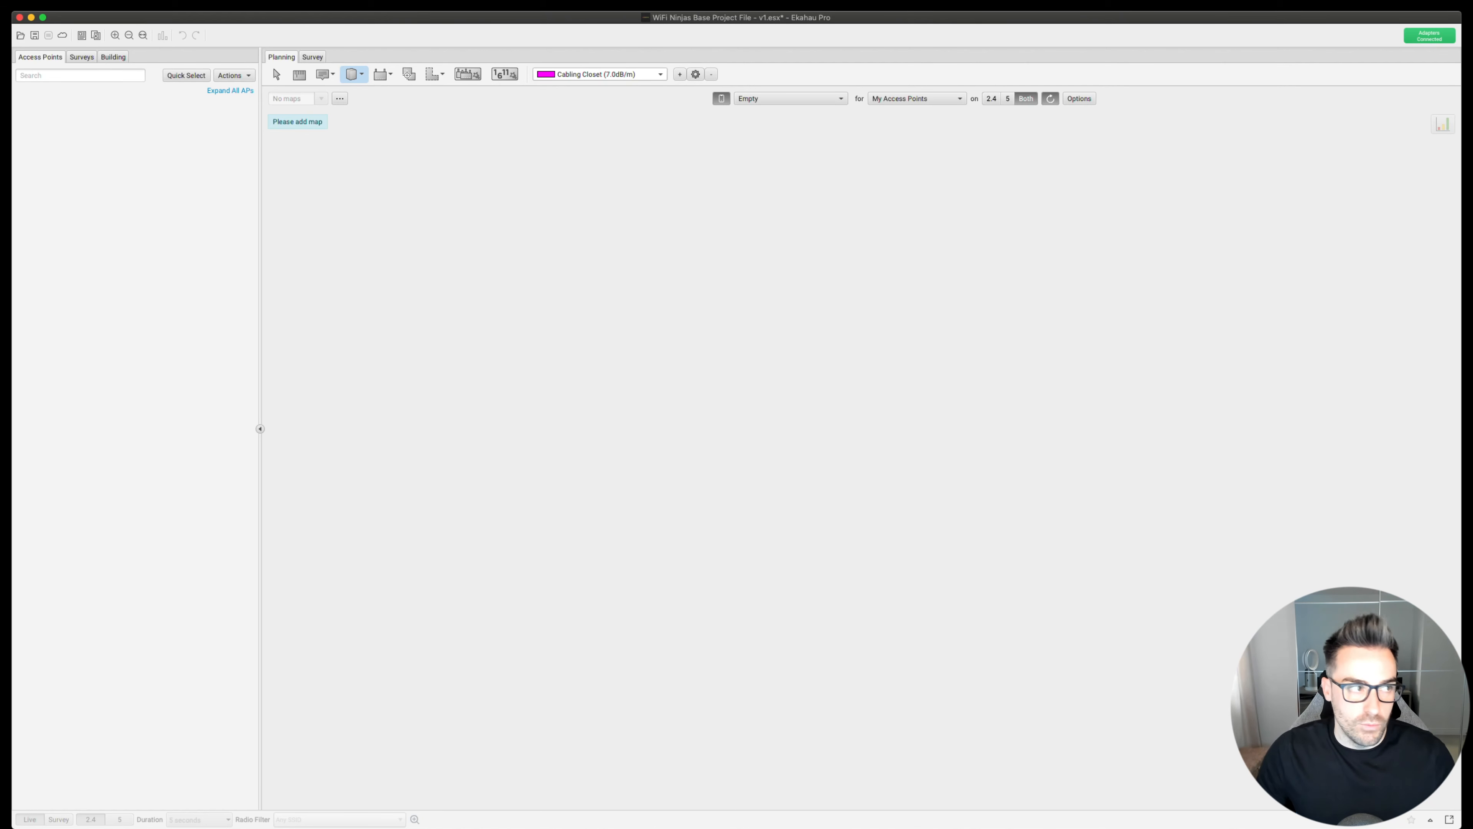
left_click(101, 210)
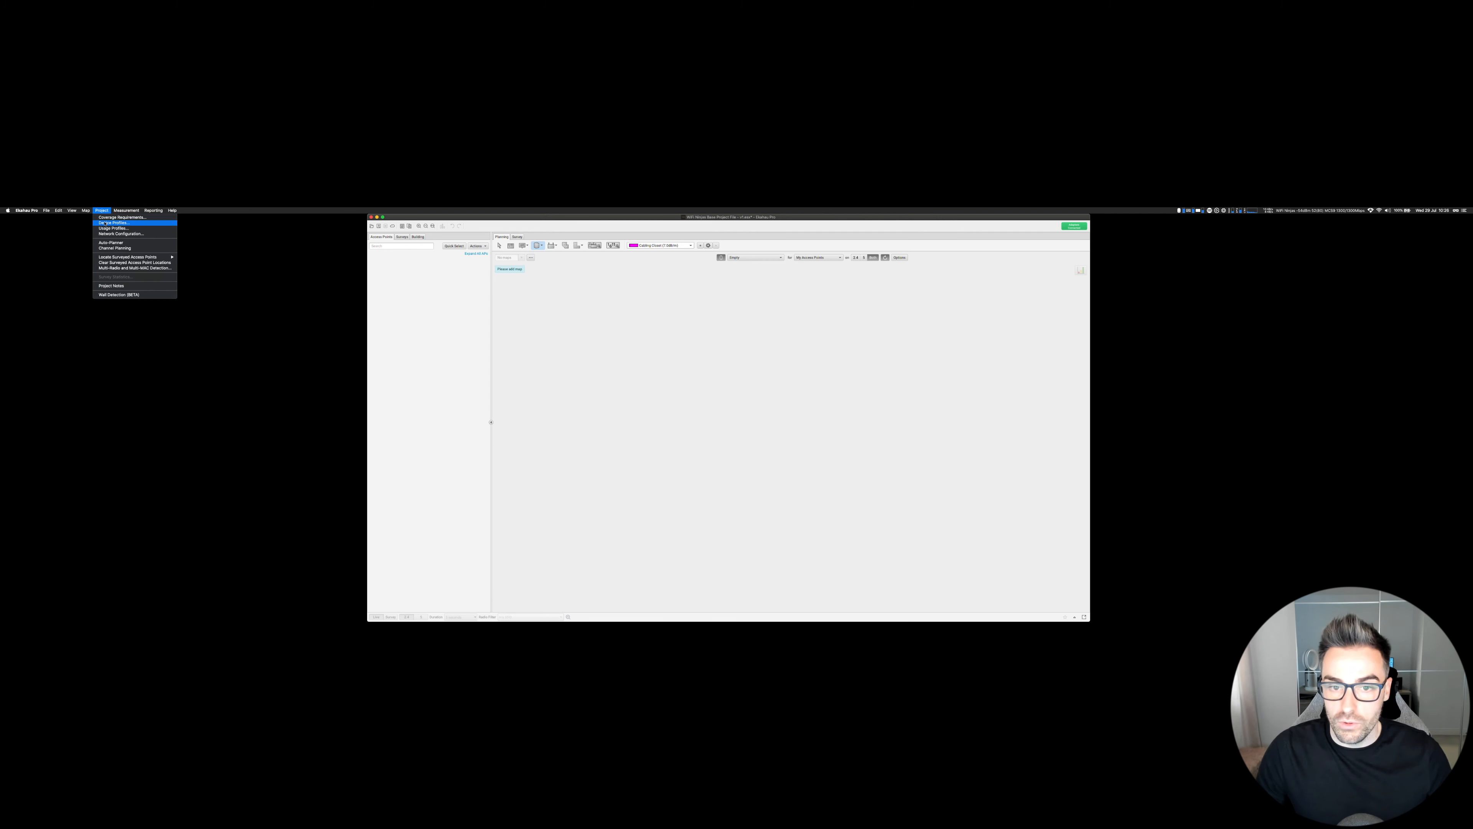
left_click(106, 223)
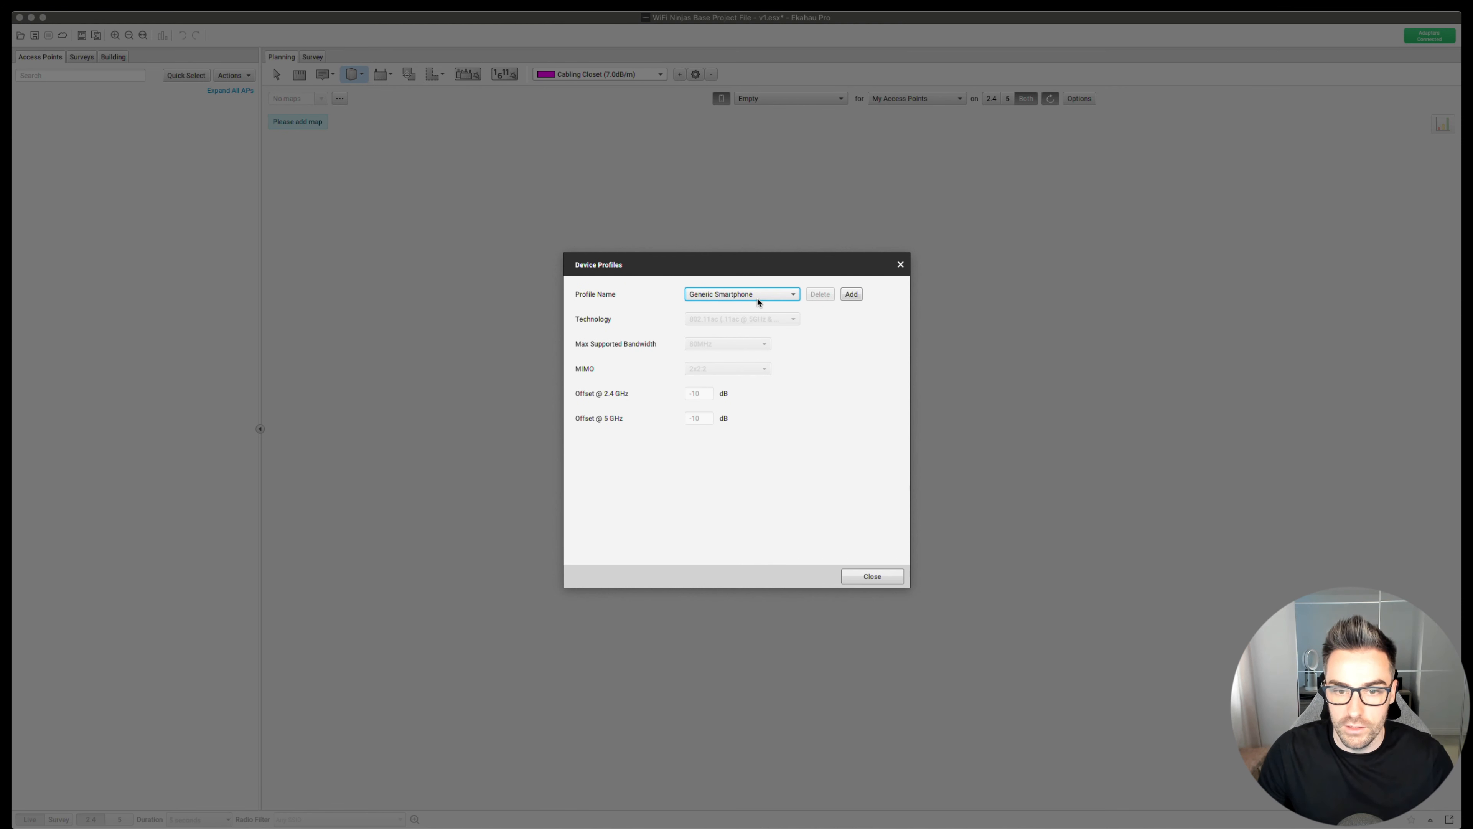
left_click(739, 356)
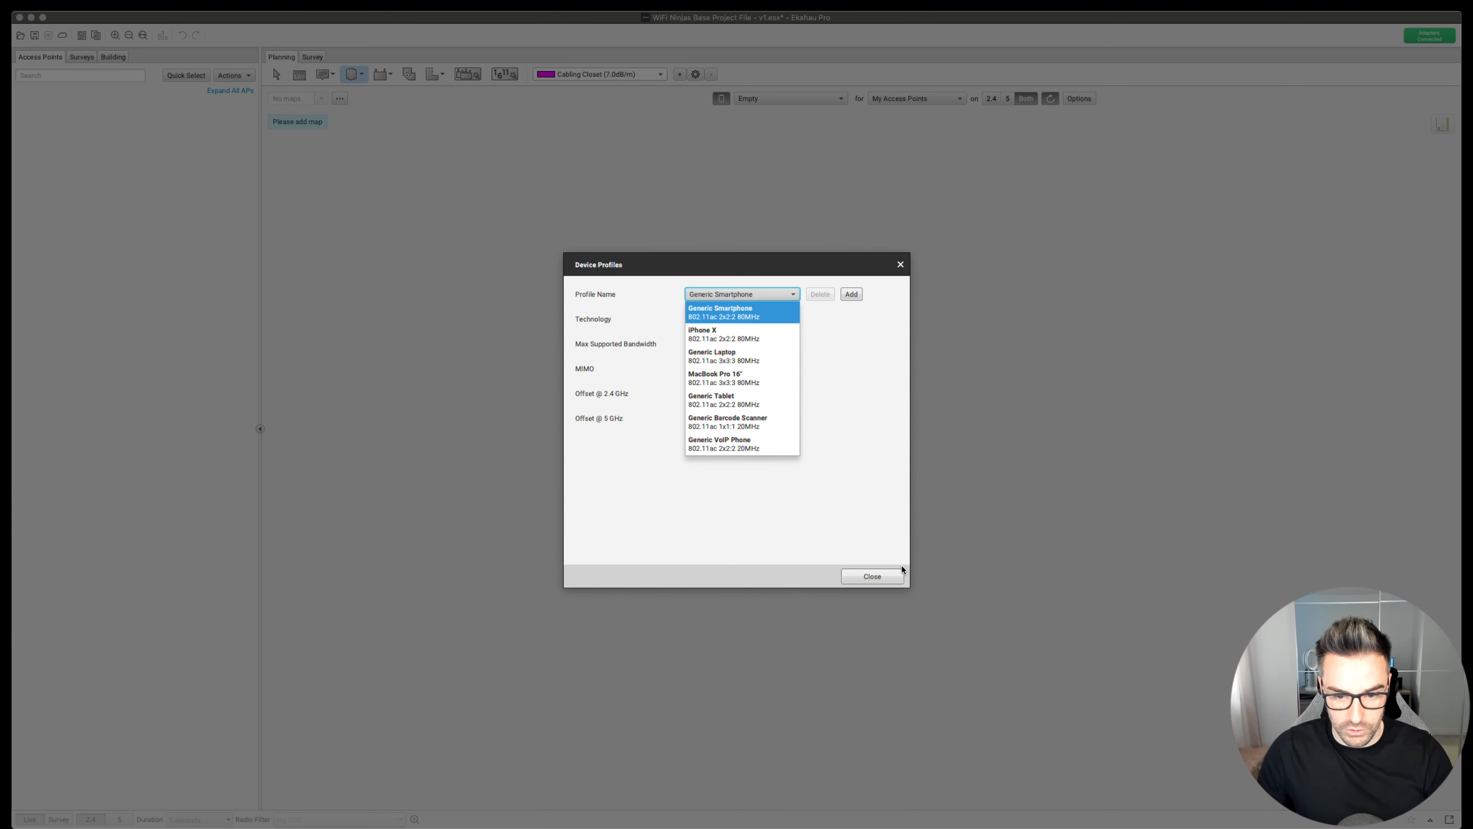
left_click(890, 576)
left_click(891, 576)
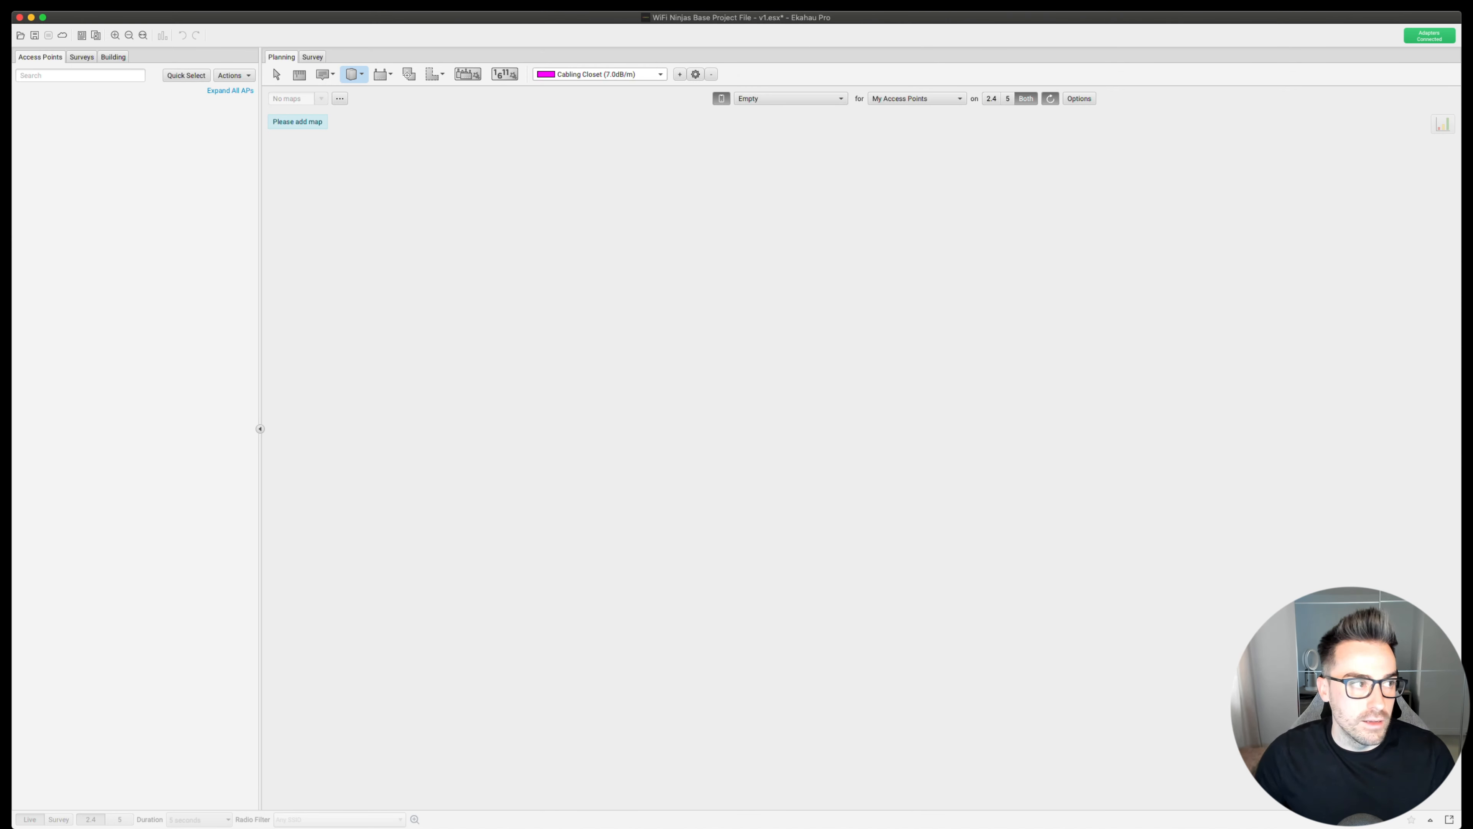
- Open and close Project Notes to confirm they carried over
left_click(101, 210)
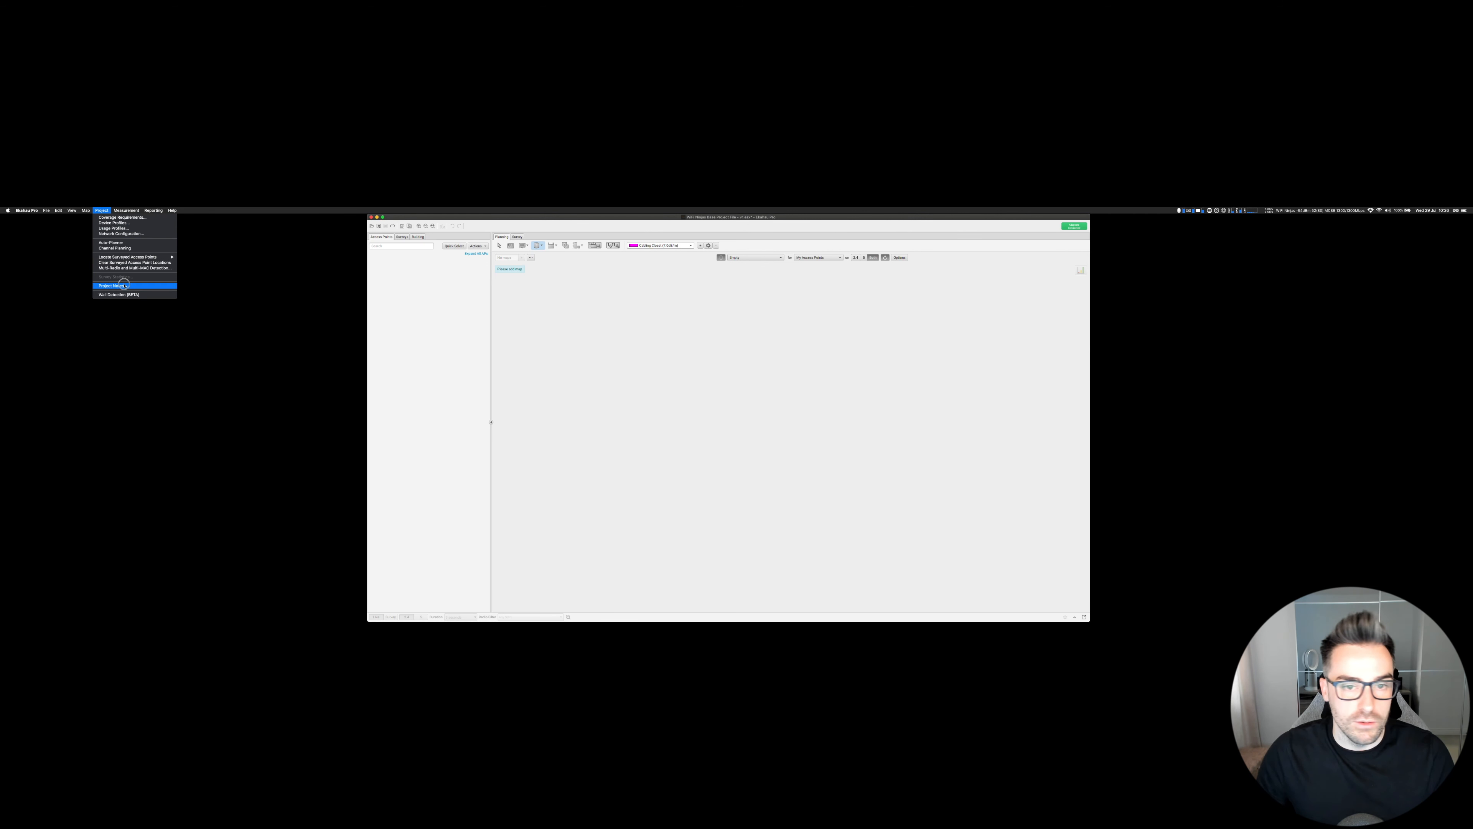
left_click(124, 286)
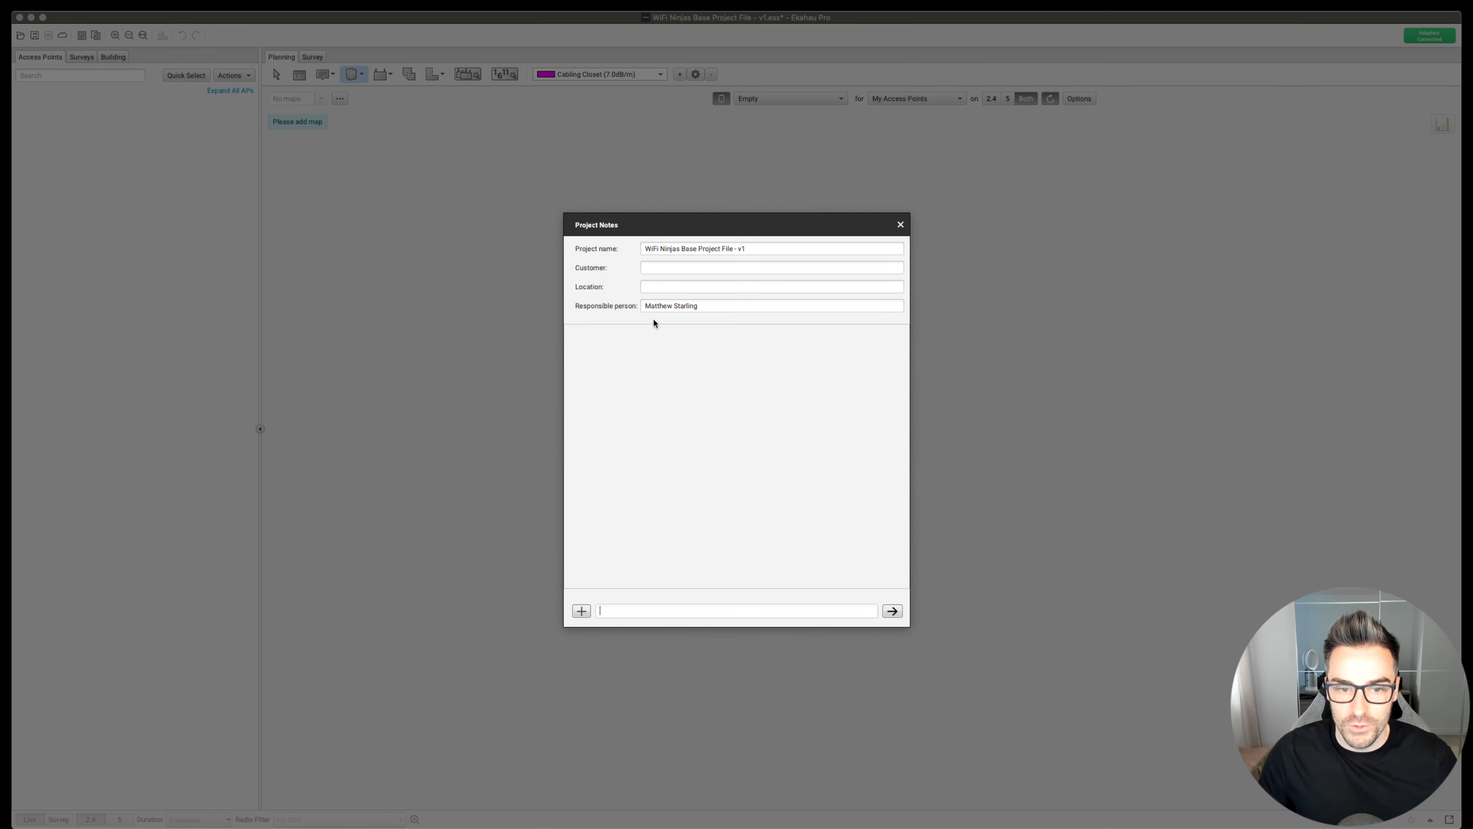
left_click(900, 224)
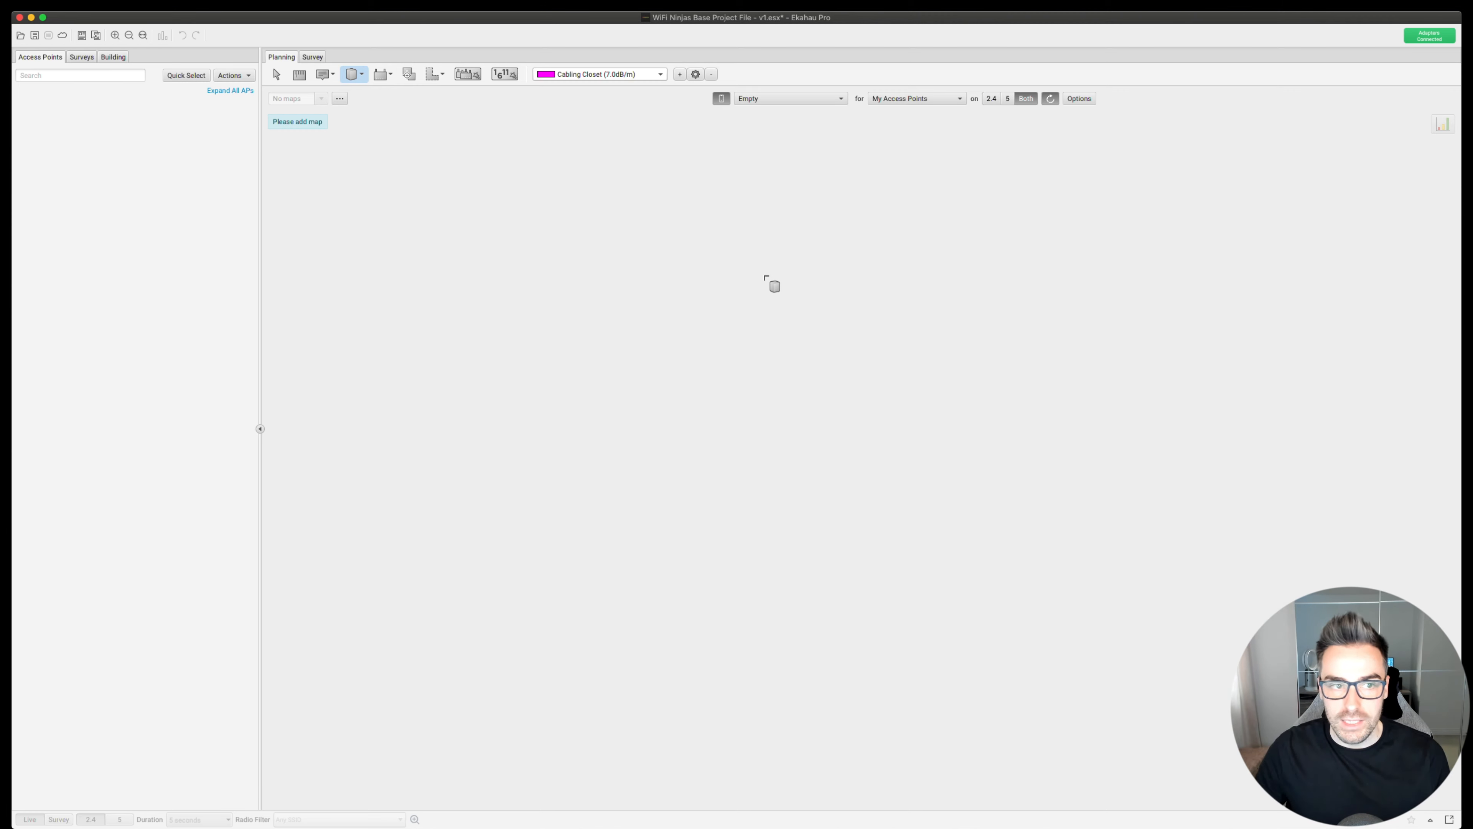
- Add a new map from file, selecting the Flat21Vale.png floor plan in the Demos folder
left_click(340, 99)
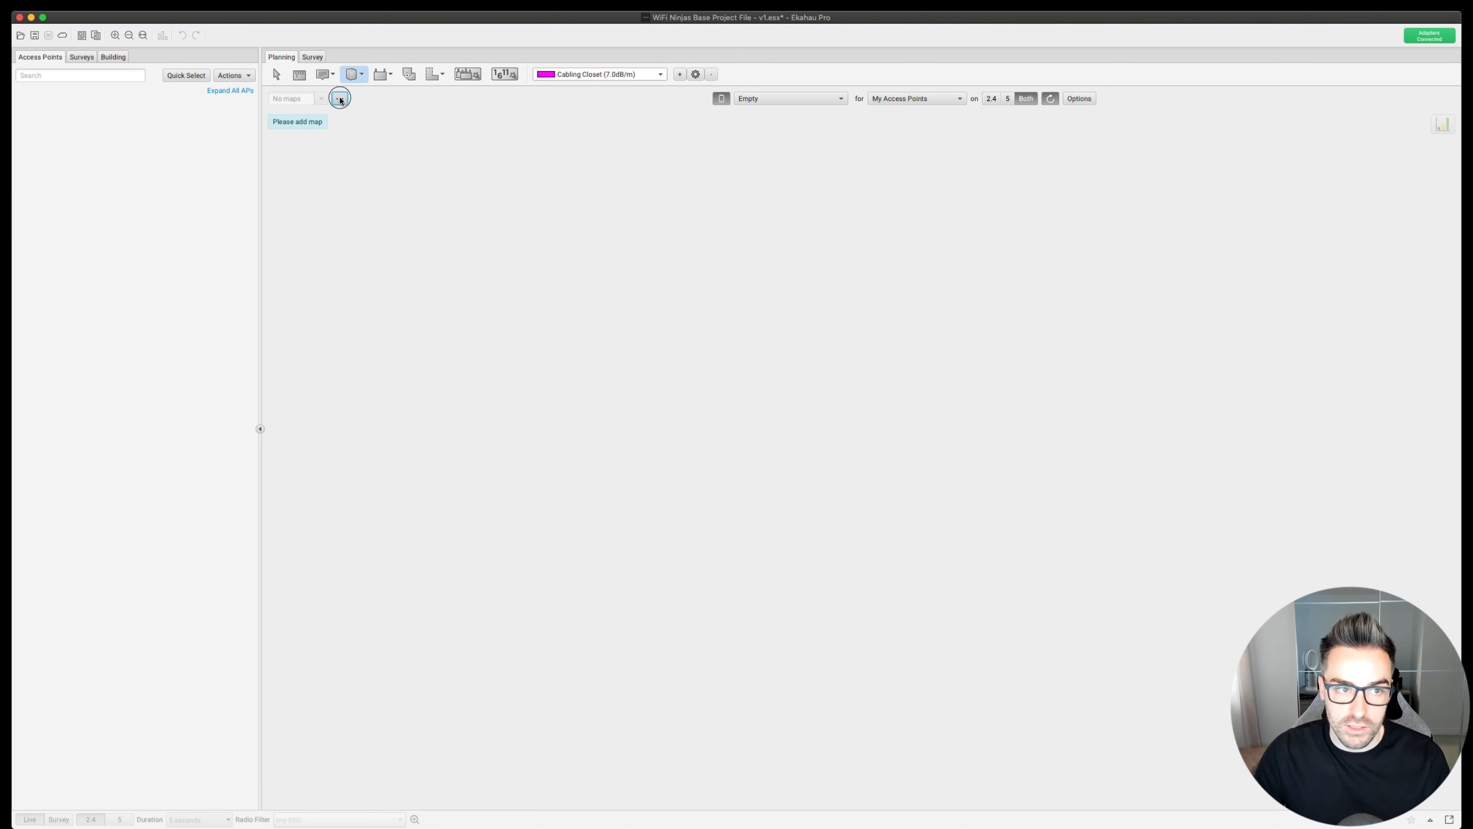
left_click(368, 115)
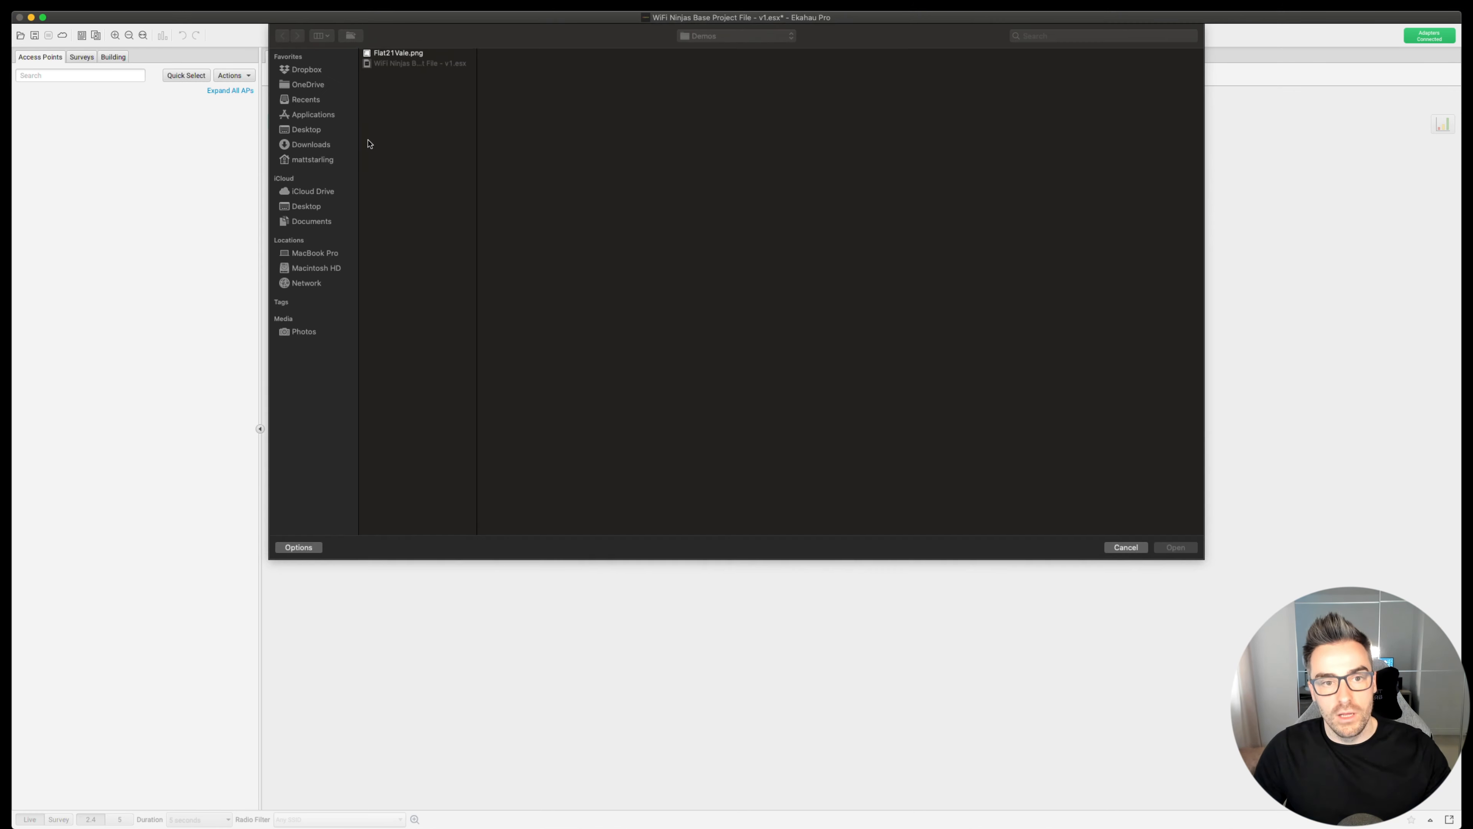
left_click(401, 54)
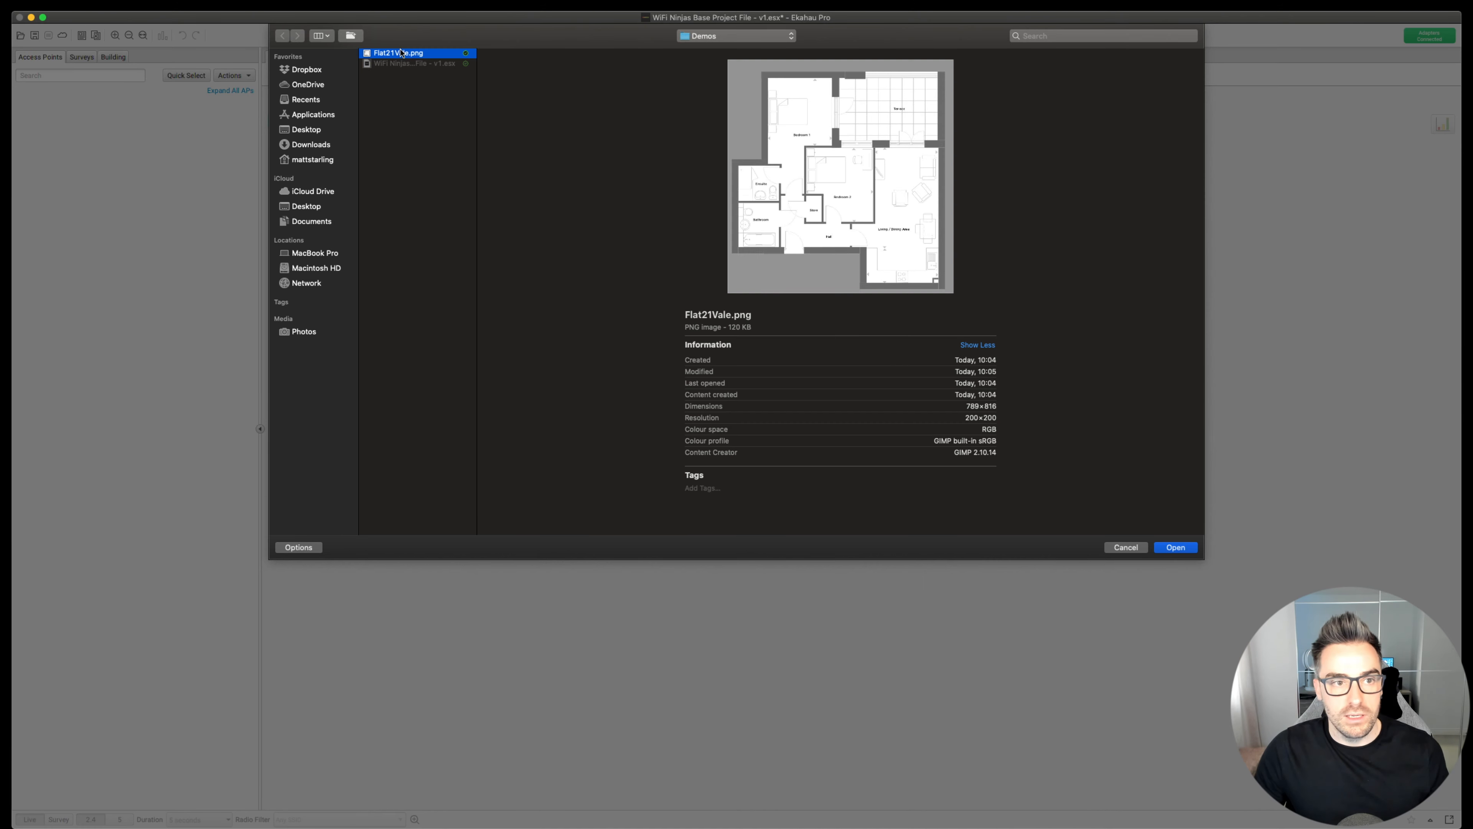